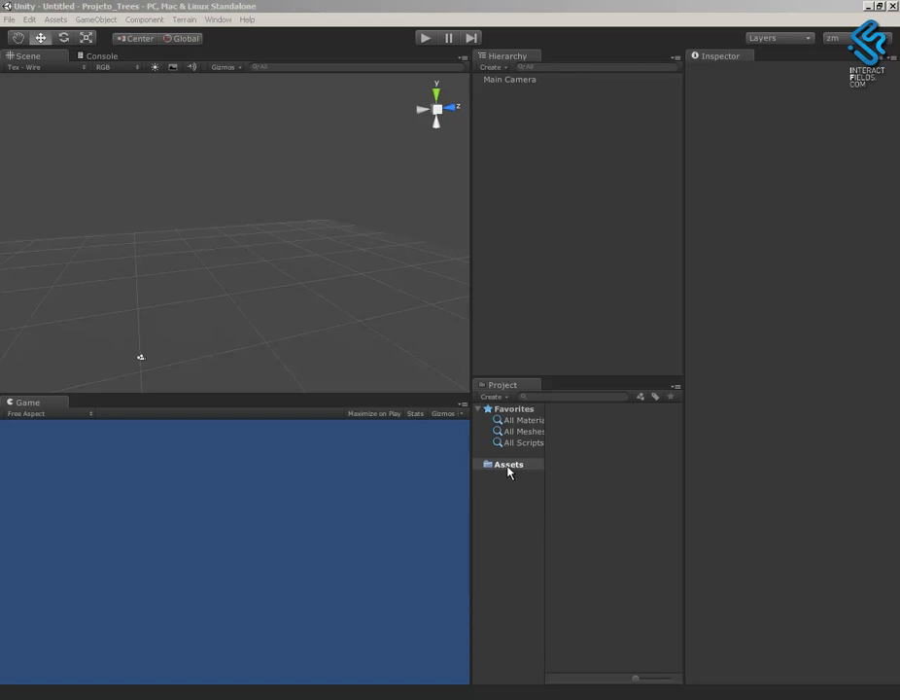
Create a folder named Arvores inside the project's Assets folder.
click(508, 466)
click(515, 526)
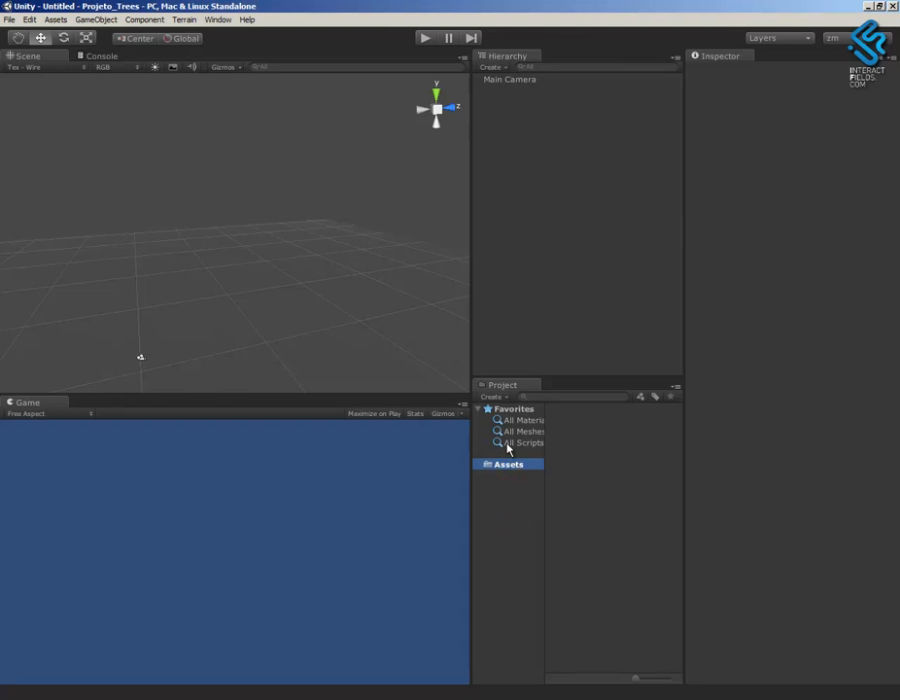
right_click(505, 470)
mouse_move(525, 476)
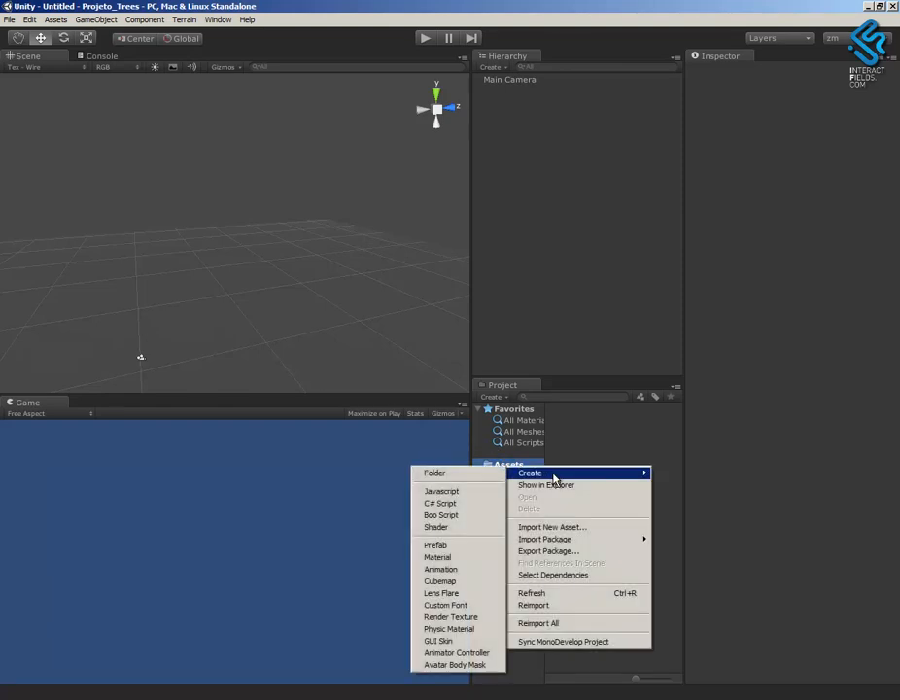
click(461, 475)
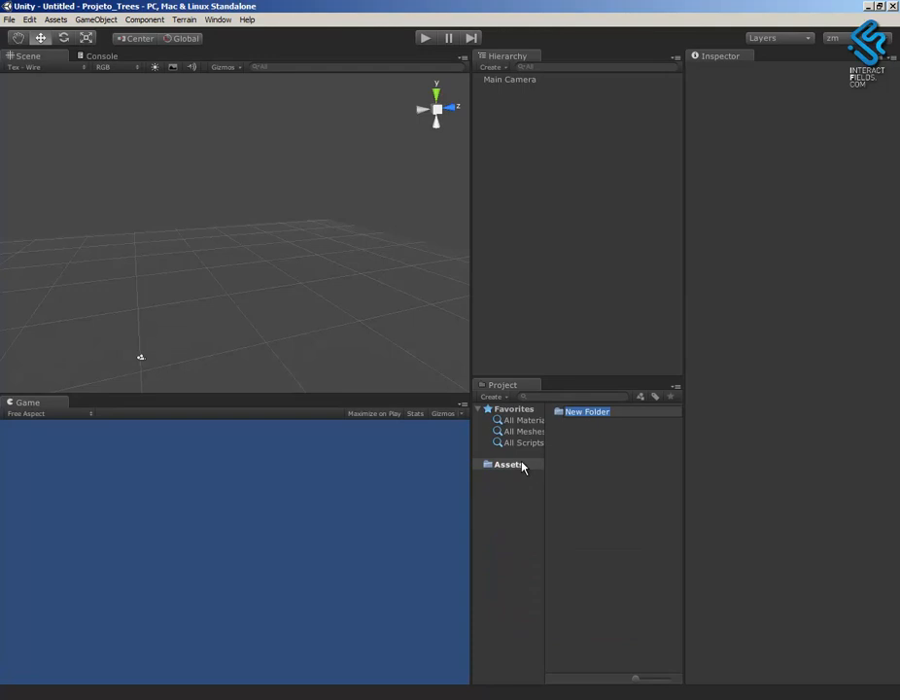
text(A)
key(Caps_Lock)
text(rvores)
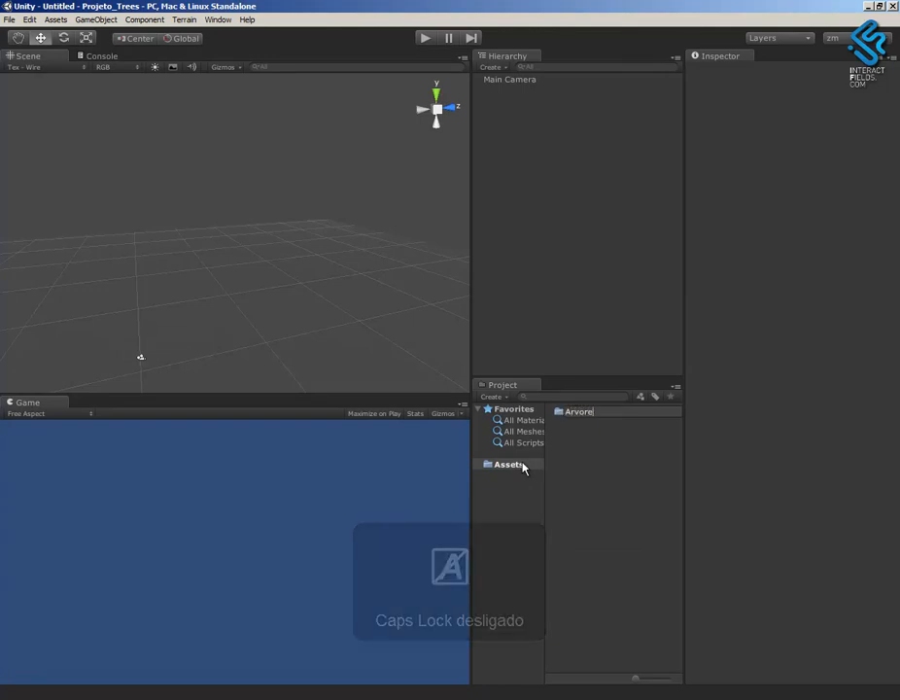
key(Return)
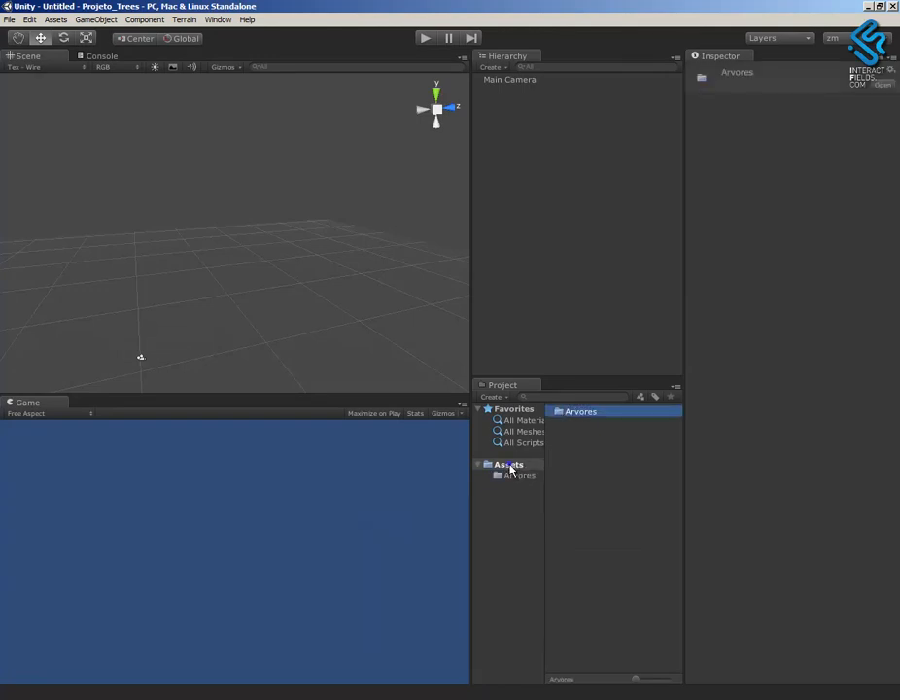
Create a second folder named Materais inside Assets.
right_click(512, 465)
mouse_move(569, 475)
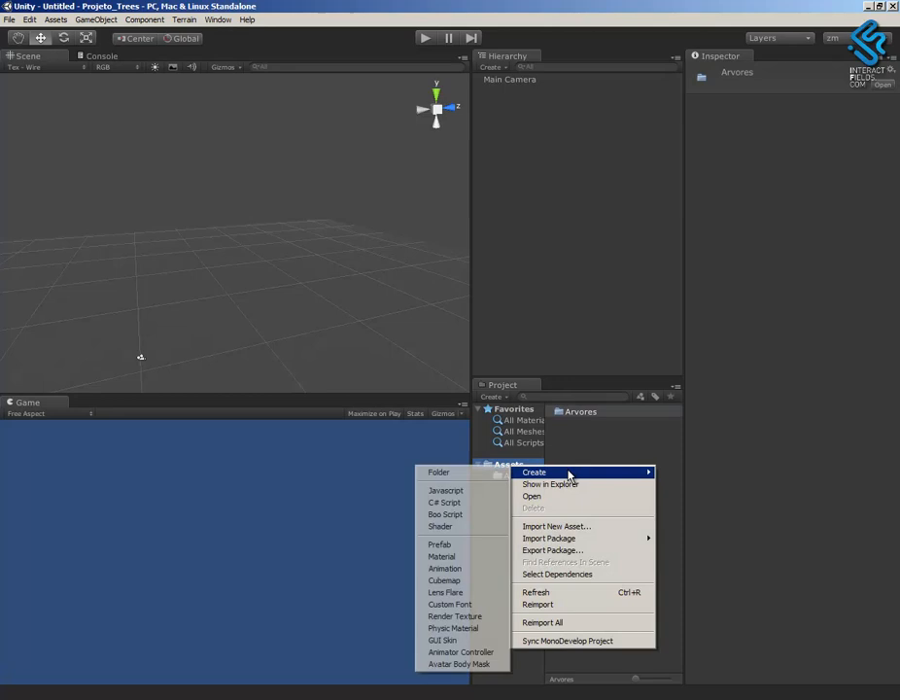
click(456, 474)
text(Materais)
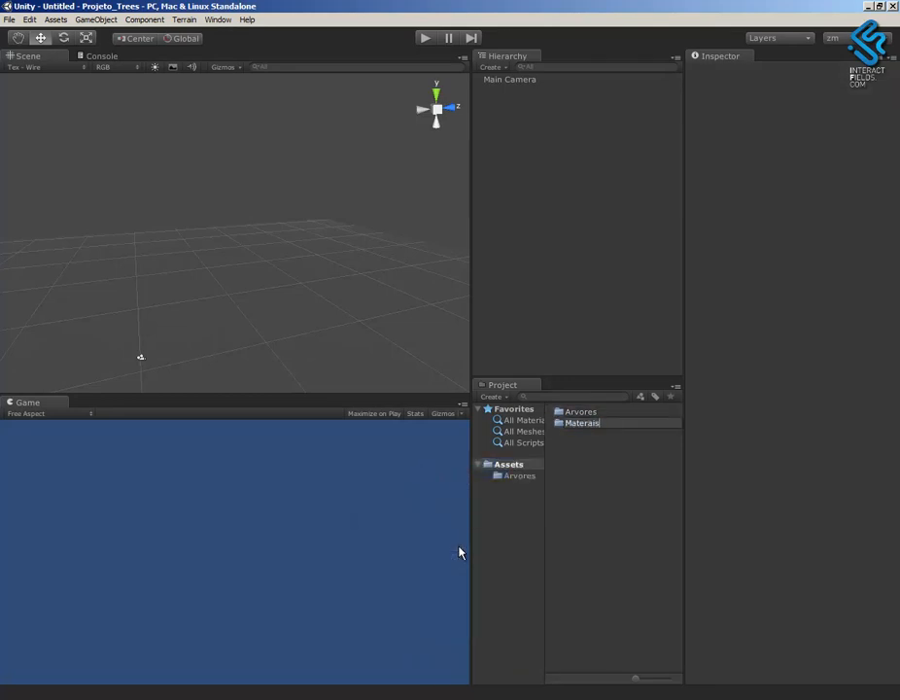
key(Return)
Create a folder named Texturas inside Assets, alongside the Arvores and Materais folders.
click(510, 465)
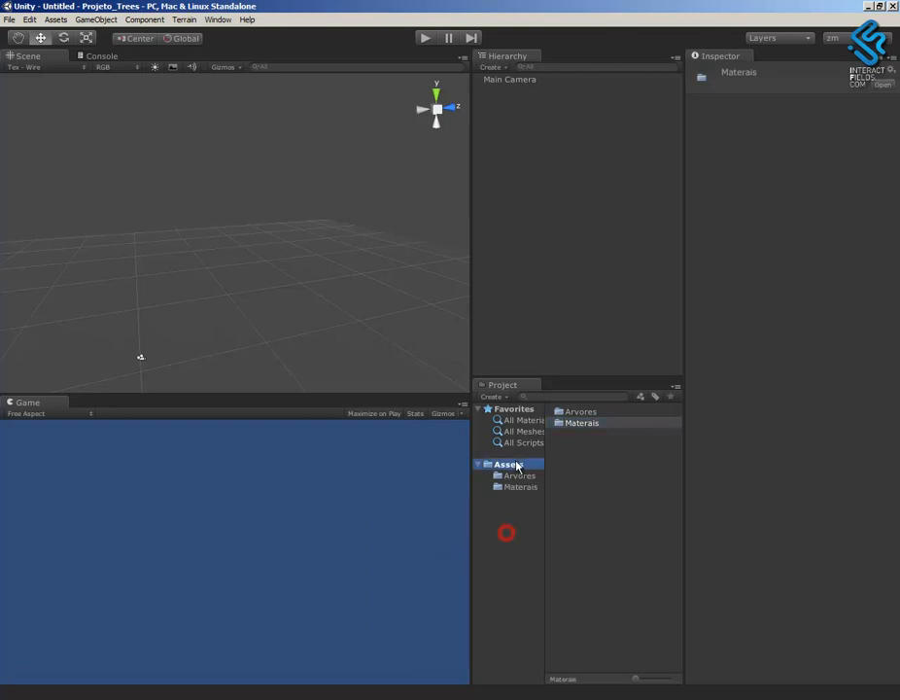
right_click(599, 484)
click(561, 487)
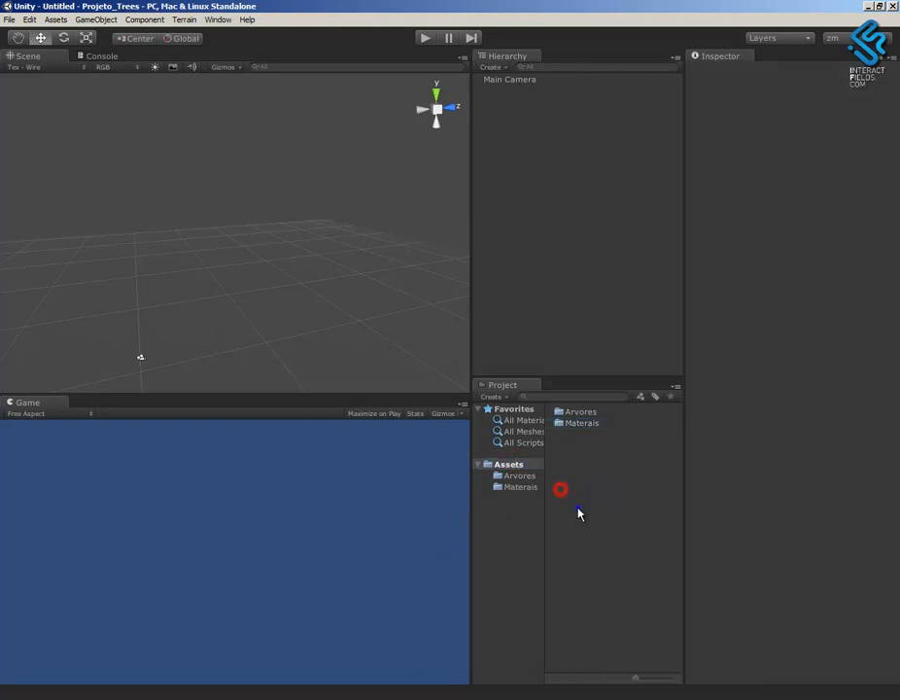
right_click(577, 510)
mouse_move(627, 516)
click(542, 515)
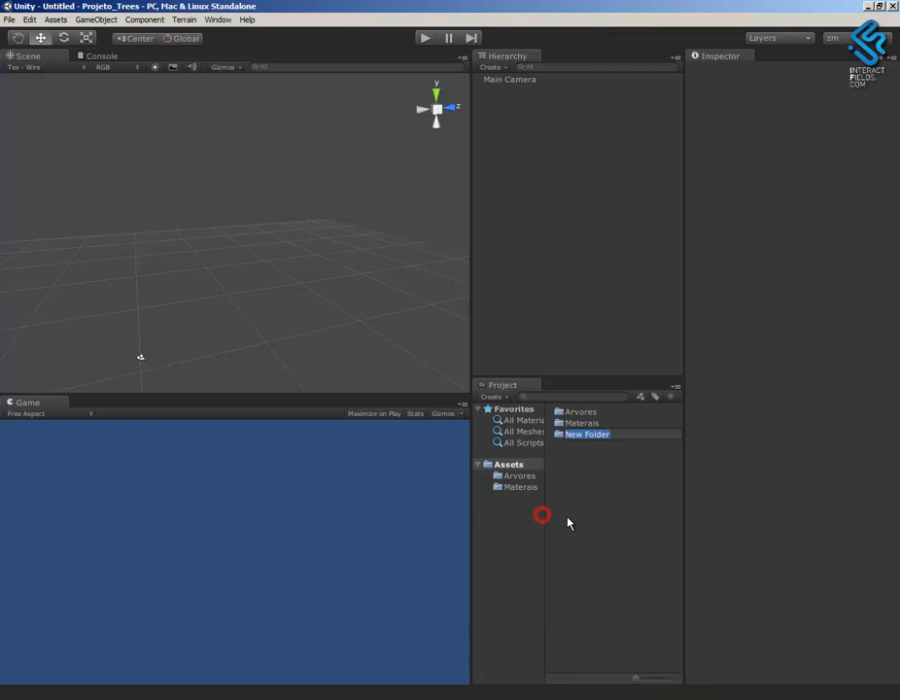
key(Caps_Lock)
text(T)
key(Caps_Lock)
text(exturas)
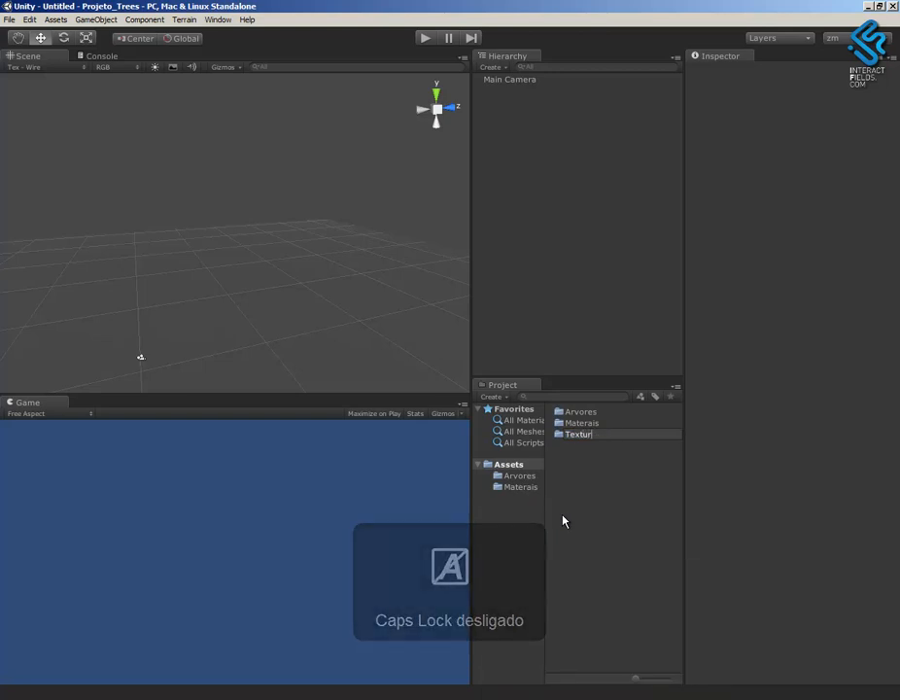
key(Return)
Create a folder named Cenas inside Assets for the project's scenes.
click(623, 524)
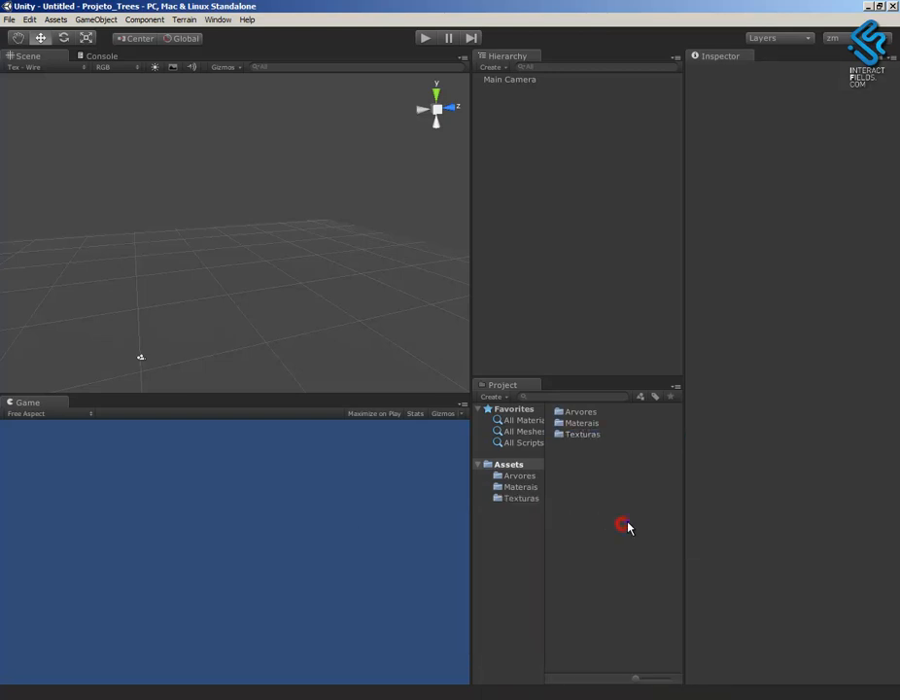
right_click(627, 522)
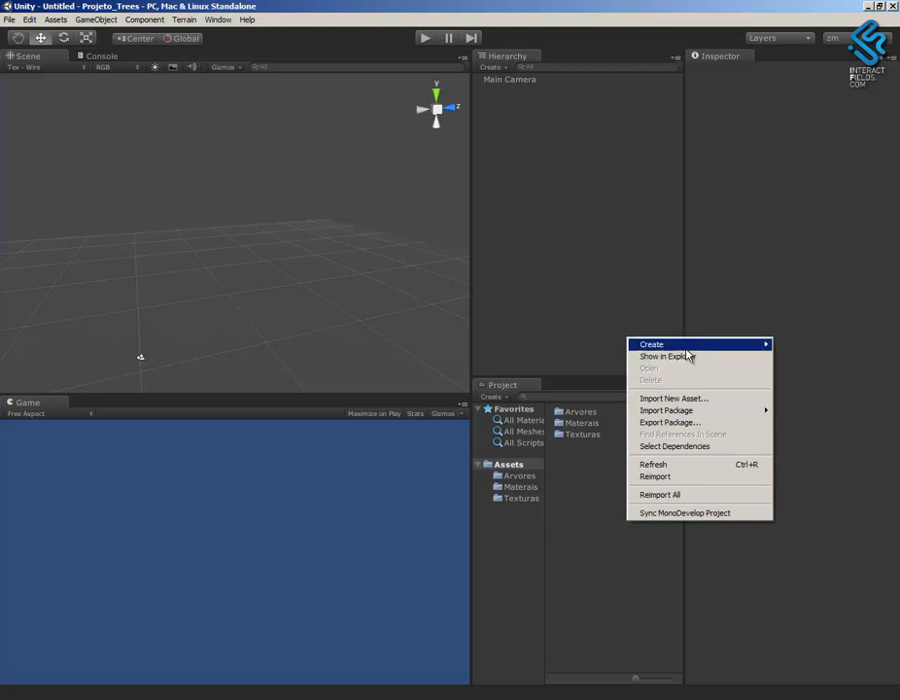
mouse_move(686, 347)
click(556, 344)
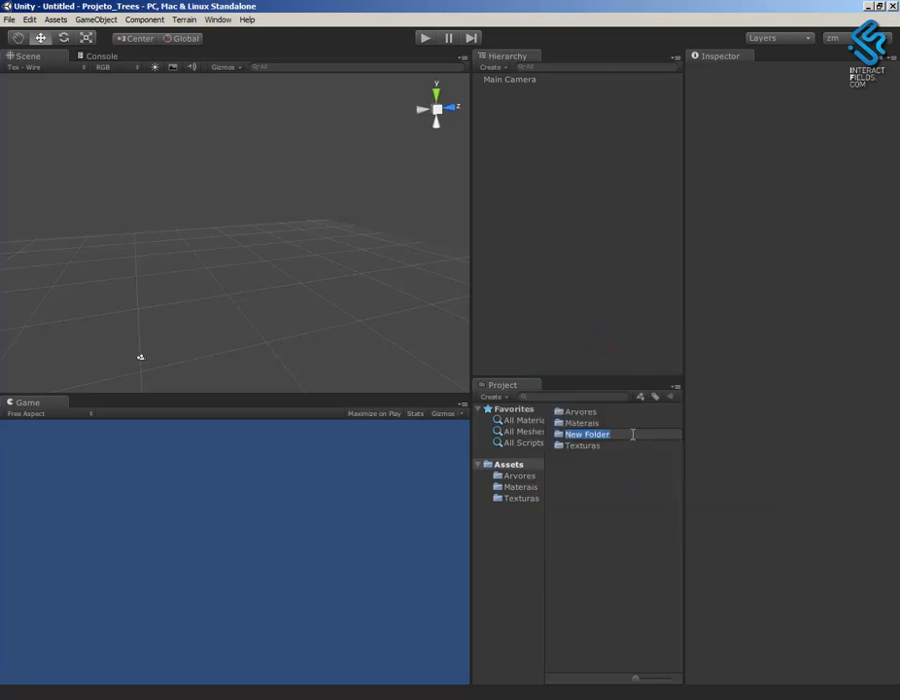
key(Caps_Lock)
text(C)
key(Caps_Lock)
text(enas)
key(Return)
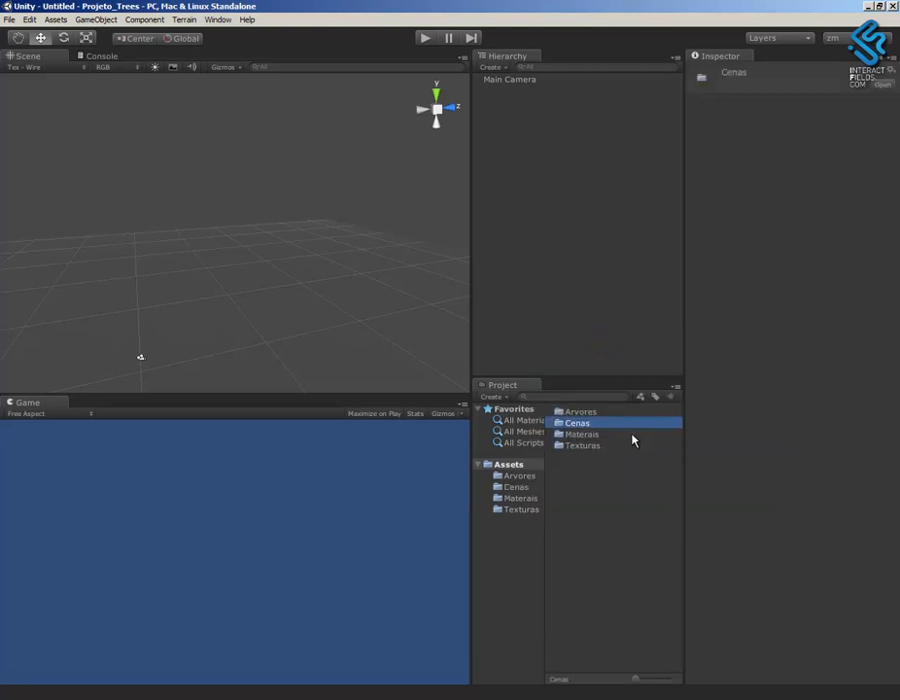
click(623, 535)
Add a Tree object to the scene and inspect its trunk from several angles.
alt+drag(293, 293, 352, 301)
alt+drag(267, 315, 388, 315)
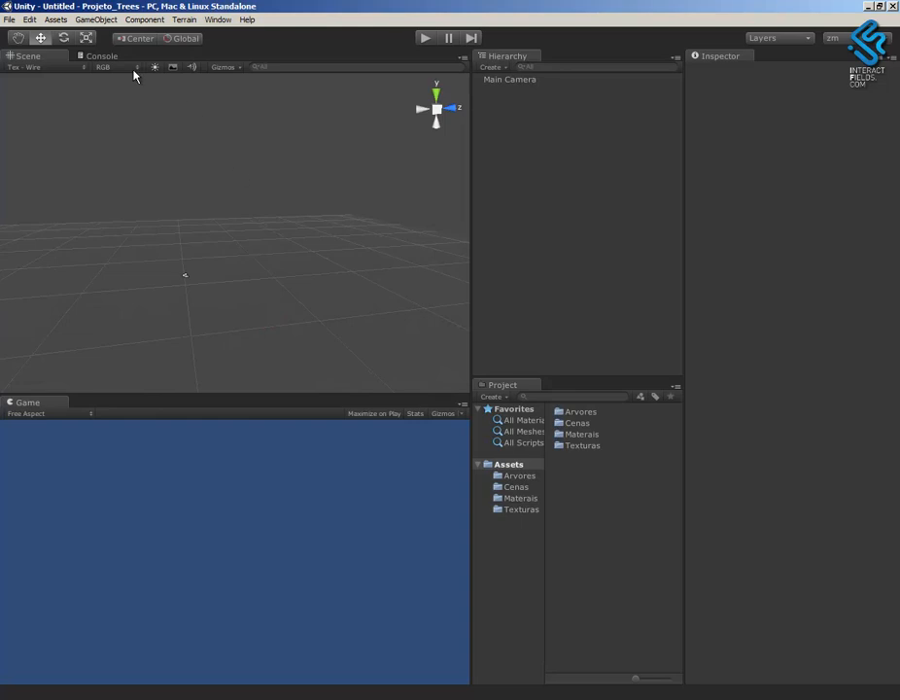
click(86, 20)
mouse_move(91, 49)
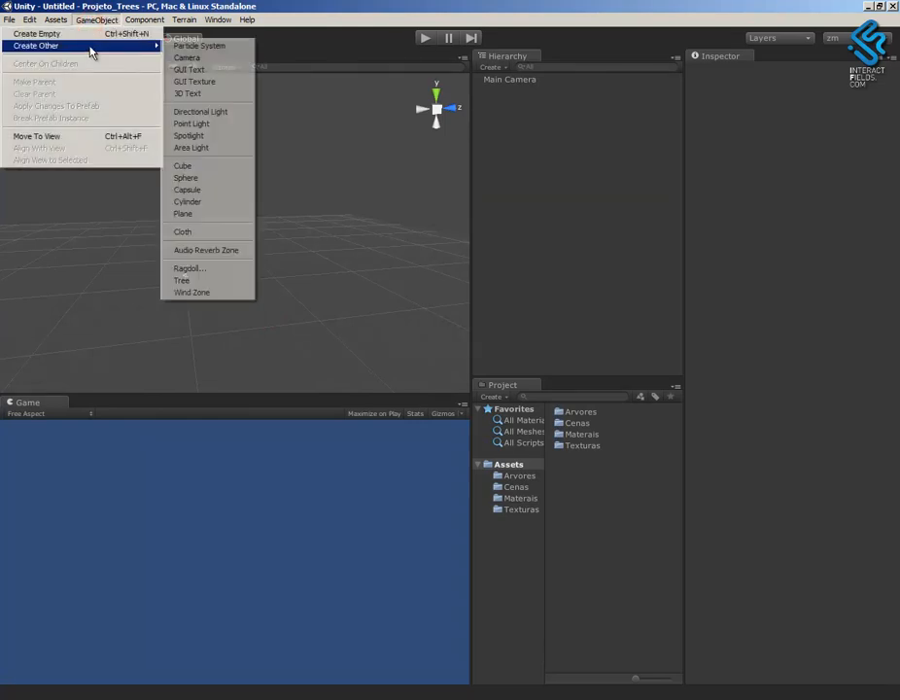
click(228, 280)
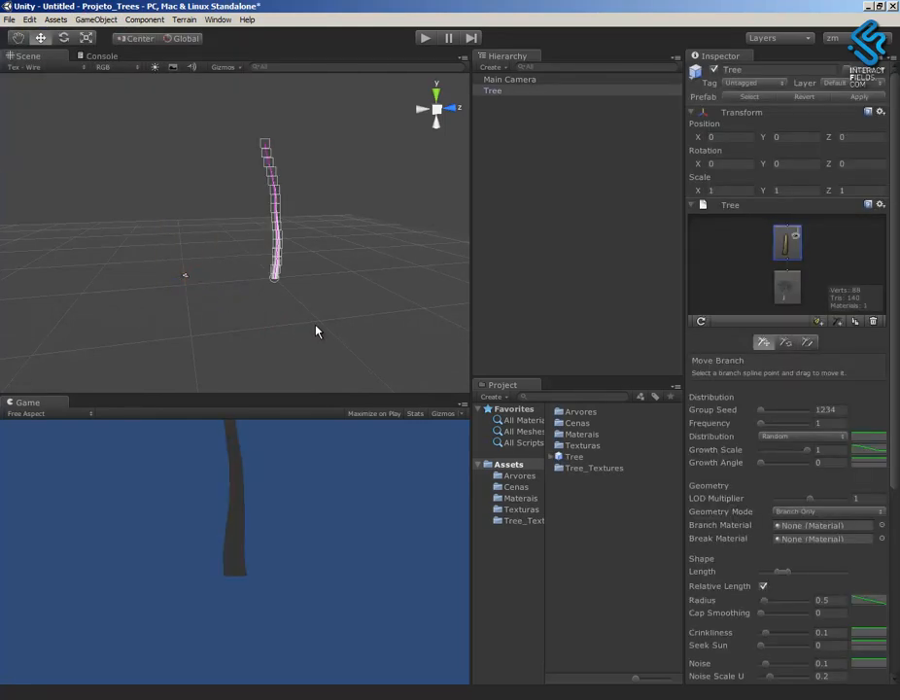
alt+drag(311, 345, 213, 351)
alt+middle_drag(287, 330, 234, 324)
alt+right_drag(253, 290, 386, 354)
alt+middle_drag(320, 291, 364, 294)
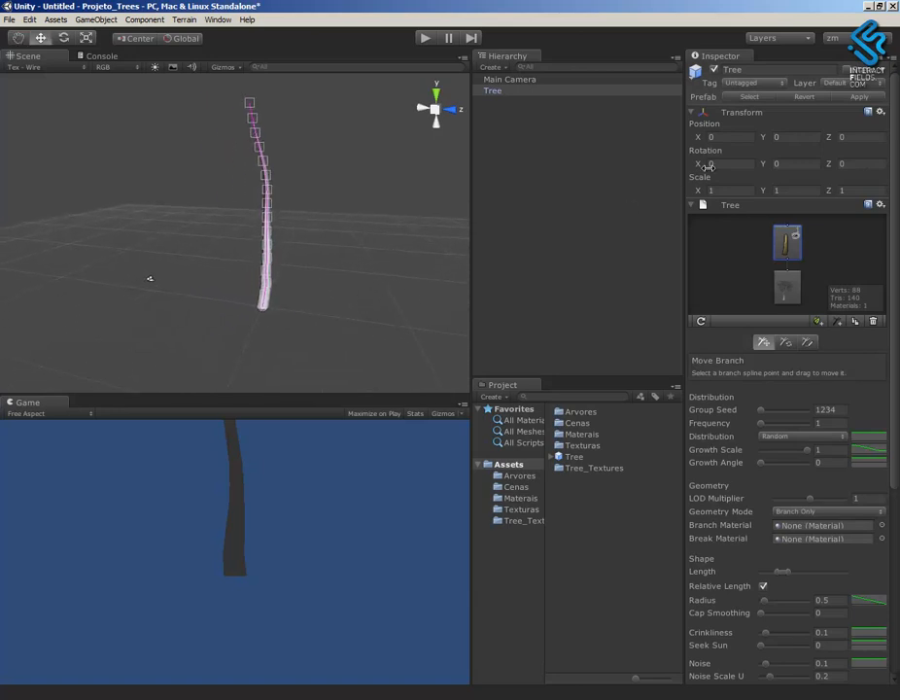
alt+drag(359, 334, 284, 227)
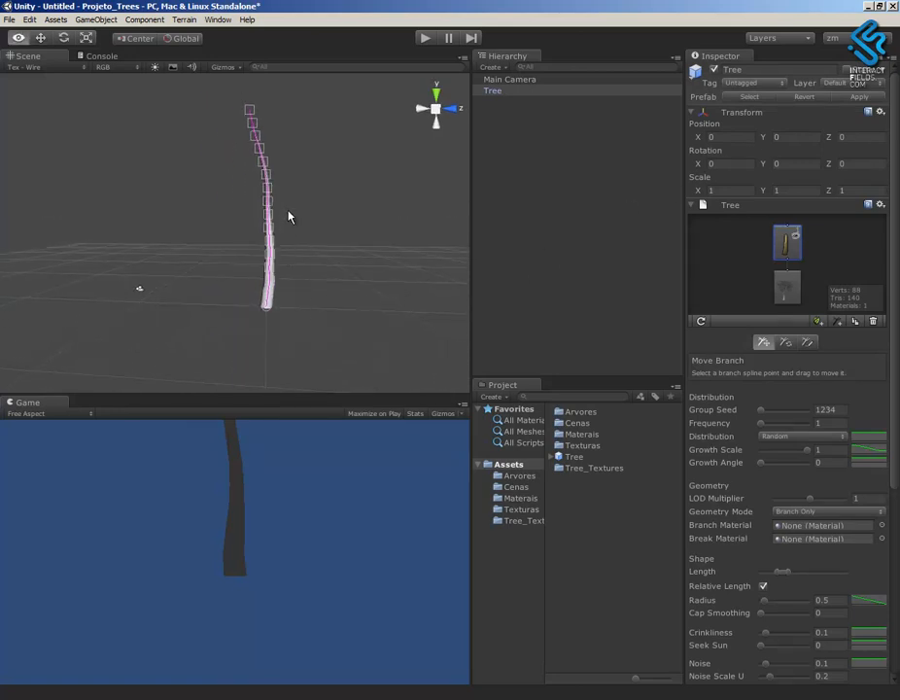
alt+drag(375, 307, 279, 260)
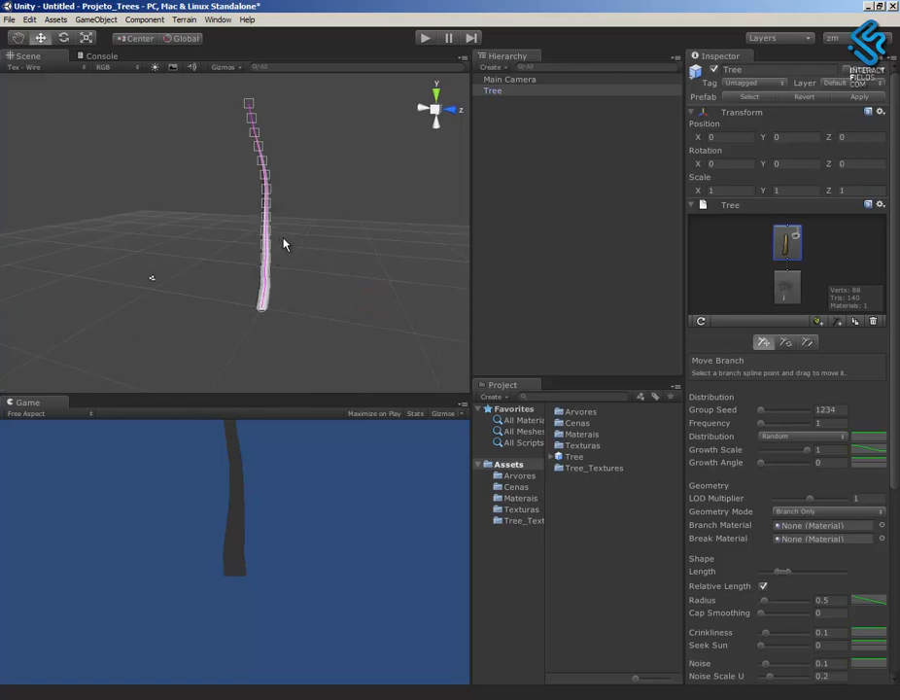
Rename the Tree prefab in Assets as Arvore1 and move it into the Arvores folder.
click(579, 456)
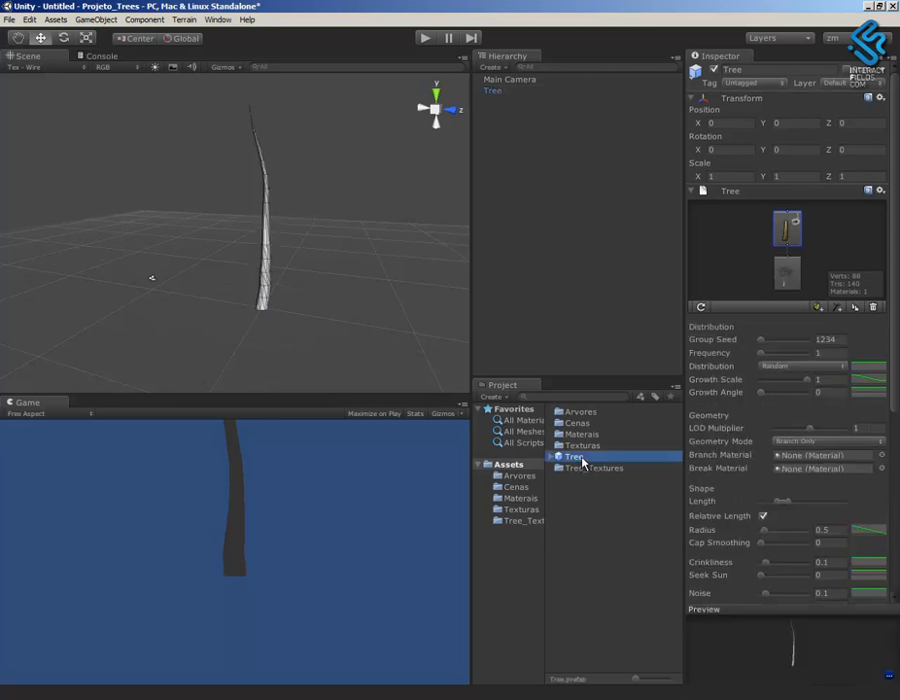
key(F2)
key(Caps_Lock)
text(A)
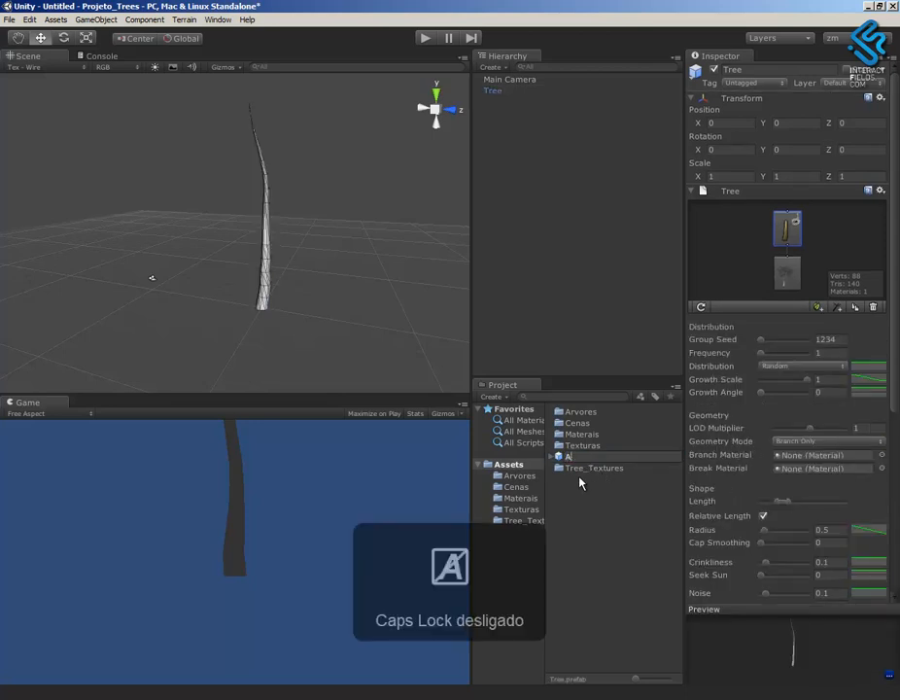
text(rvore)
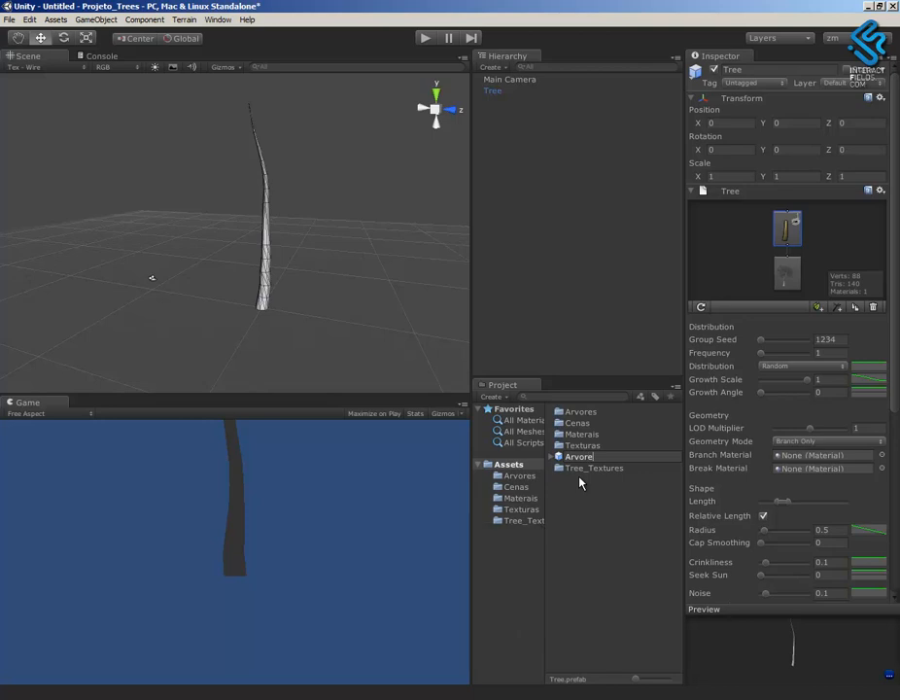
text(1)
key(Return)
mouse_move(562, 412)
mouse_down()
mouse_move(572, 433)
mouse_move(574, 424)
mouse_up()
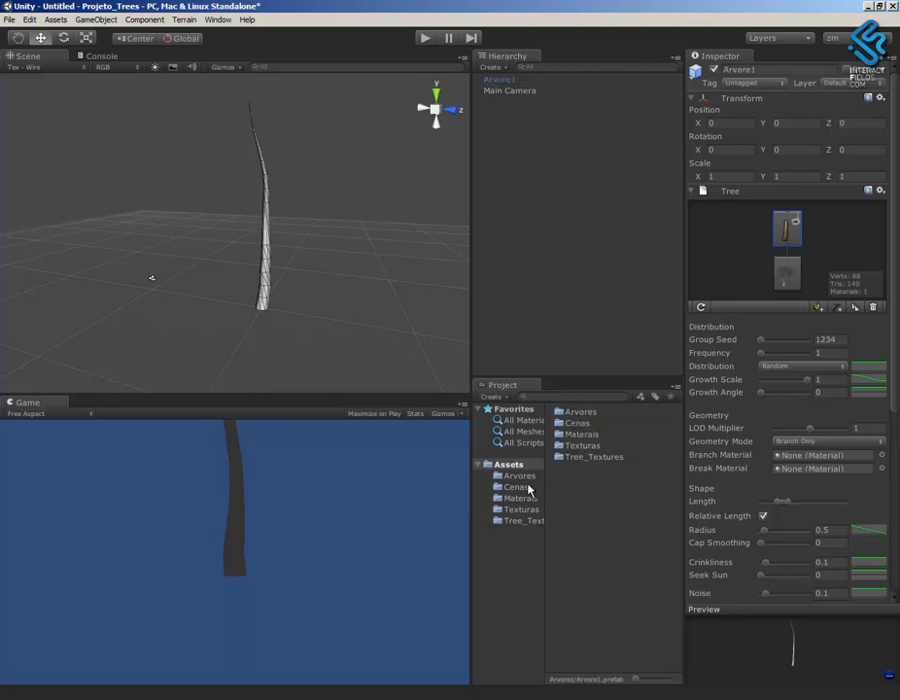
click(519, 476)
Save the current scene as arvore1 in the Cenas folder.
mouse_move(342, 316)
alt+mouse_down()
mouse_move(329, 305)
mouse_move(336, 342)
mouse_move(329, 331)
alt+mouse_up()
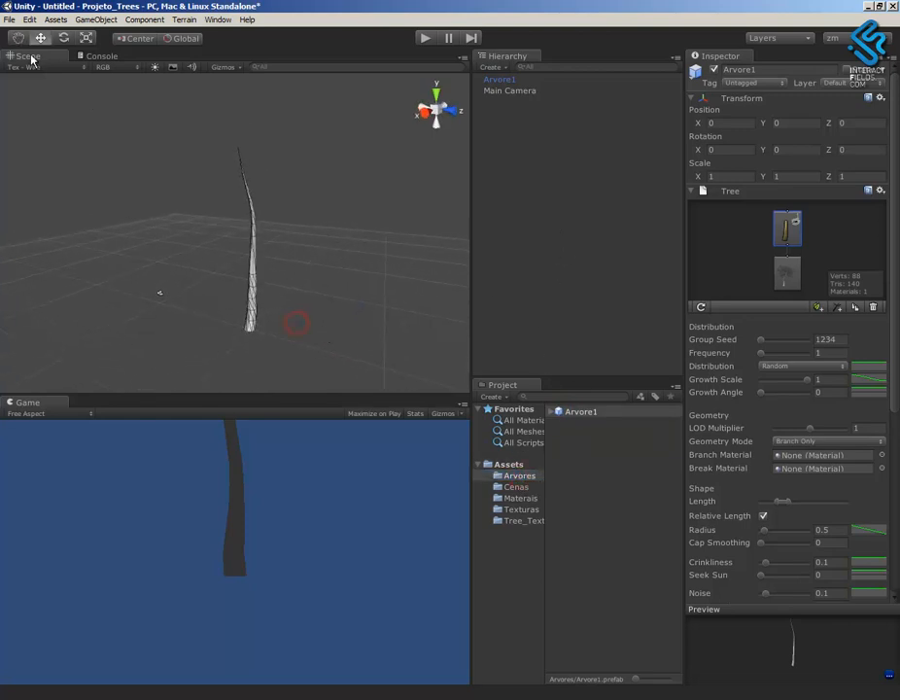
click(9, 19)
click(67, 77)
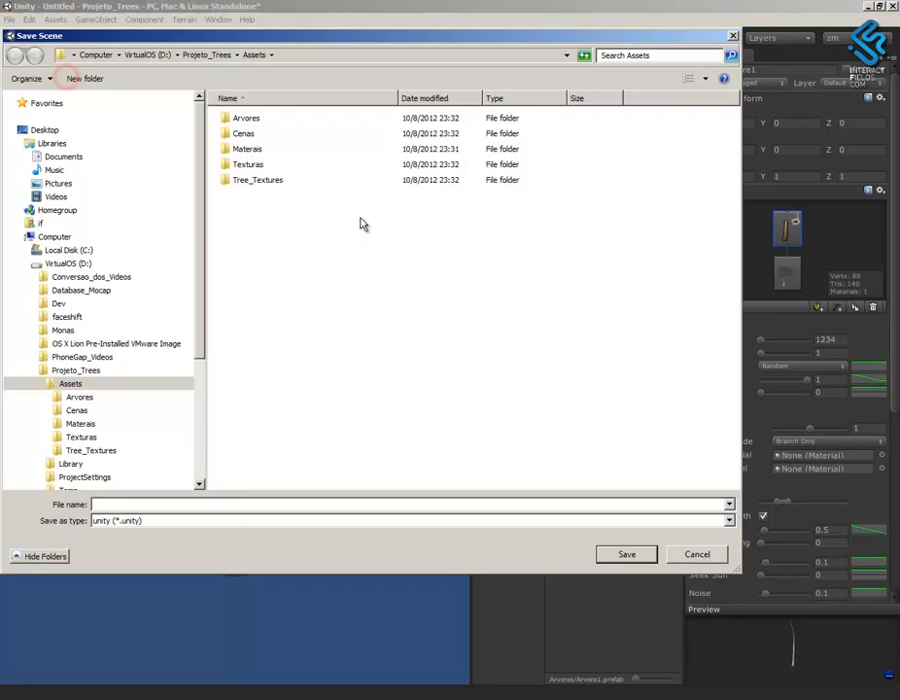
click(242, 137)
double_click(242, 138)
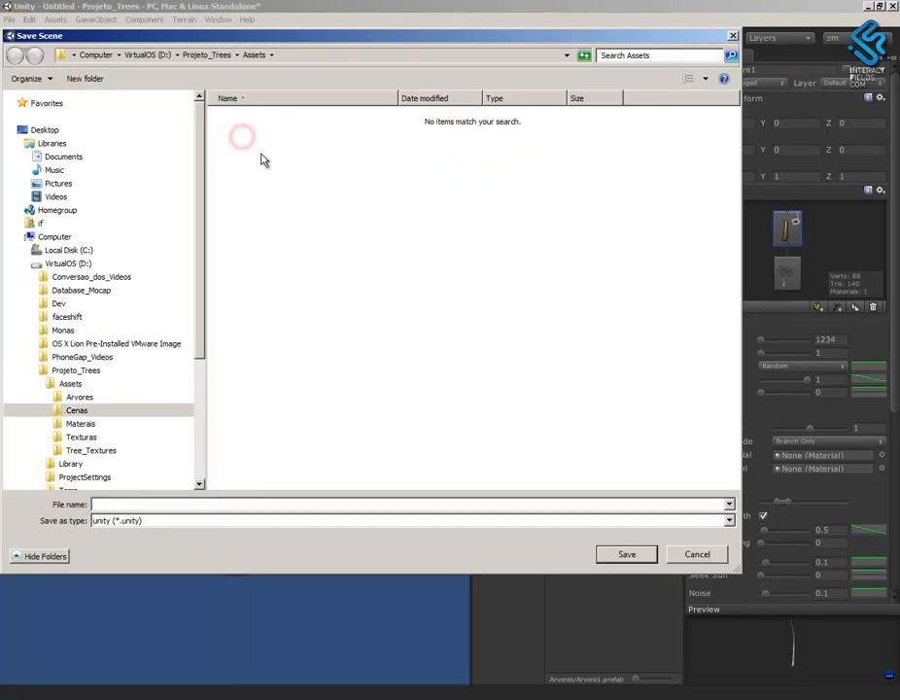
click(116, 503)
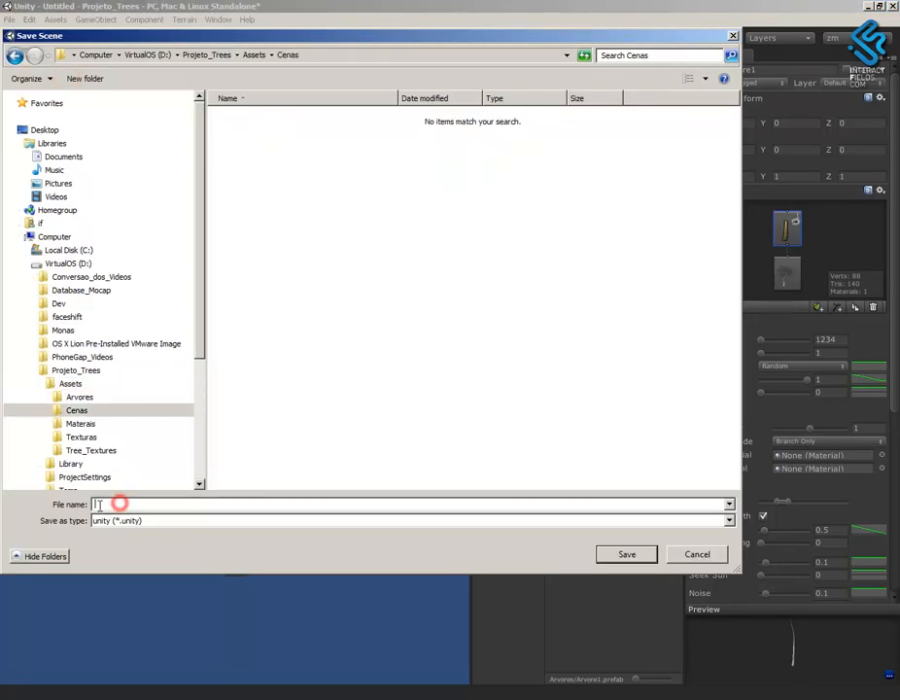
key(Caps_Lock)
text(arvore1)
key(Return)
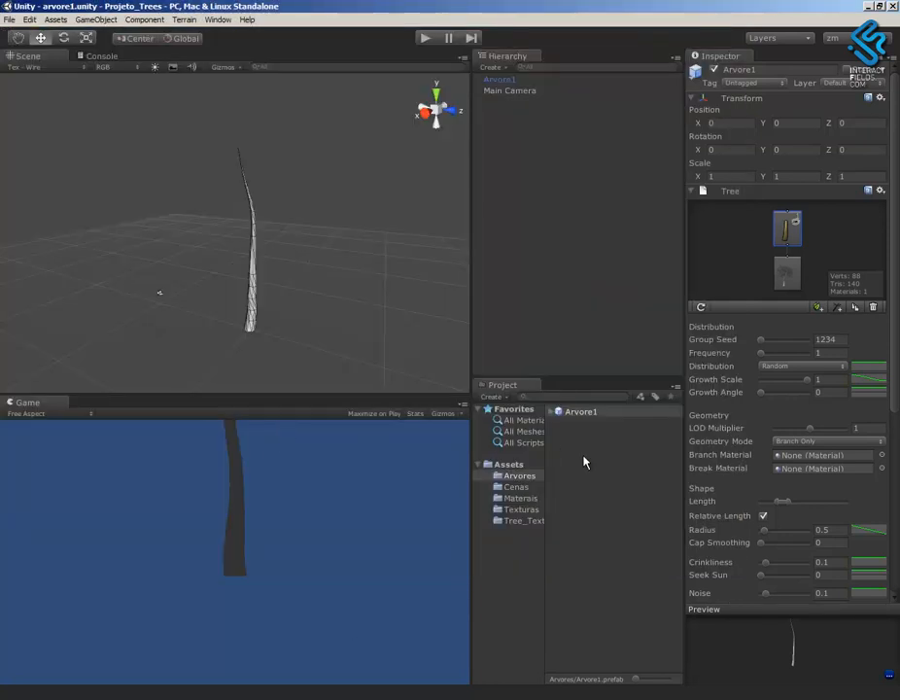
Import the complete Tree Creator package into the project.
alt+drag(293, 325, 339, 289)
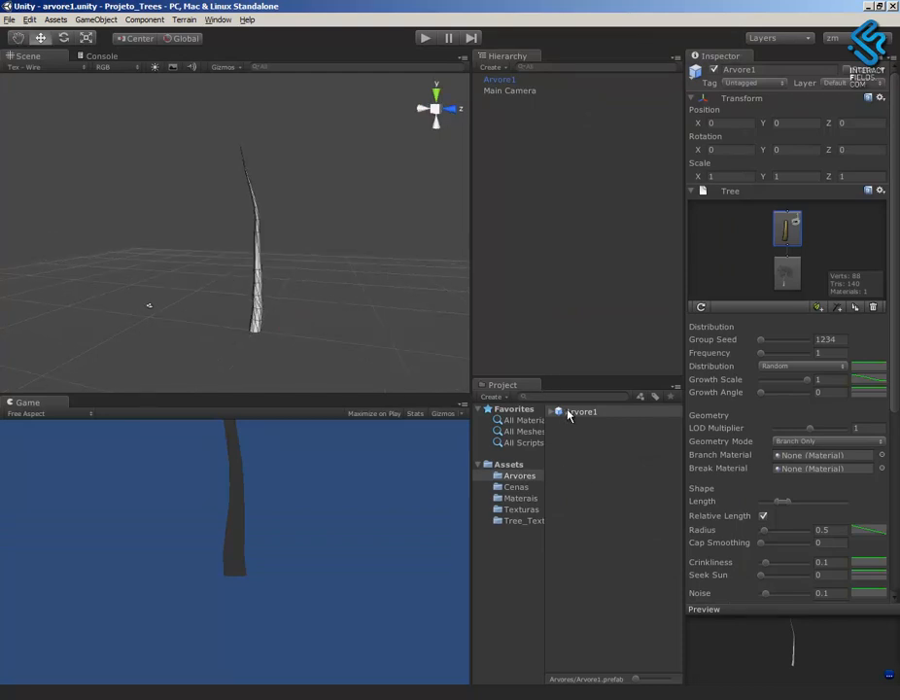
click(560, 412)
alt+drag(285, 297, 187, 224)
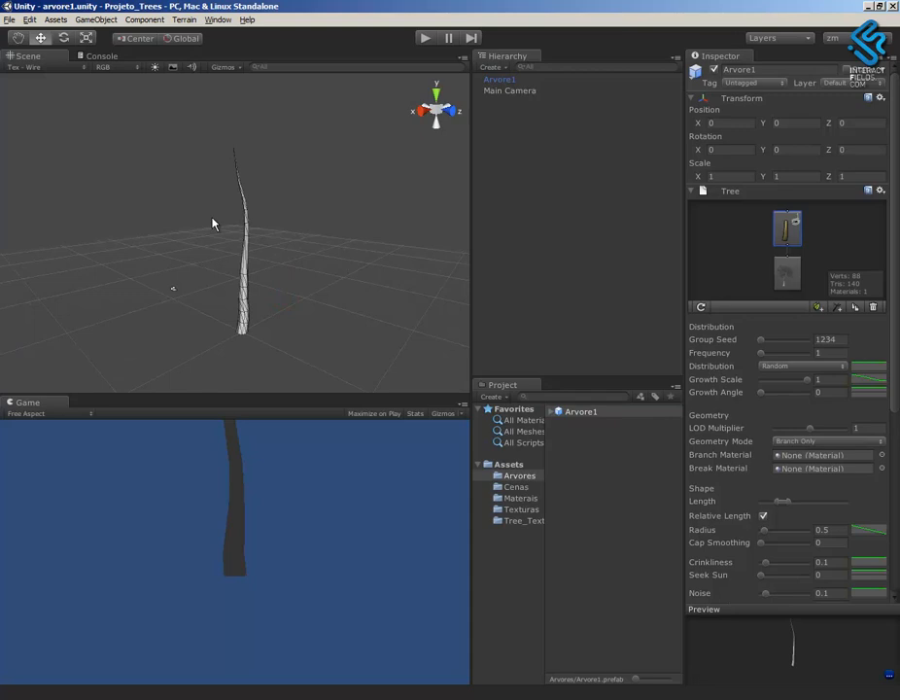
click(56, 21)
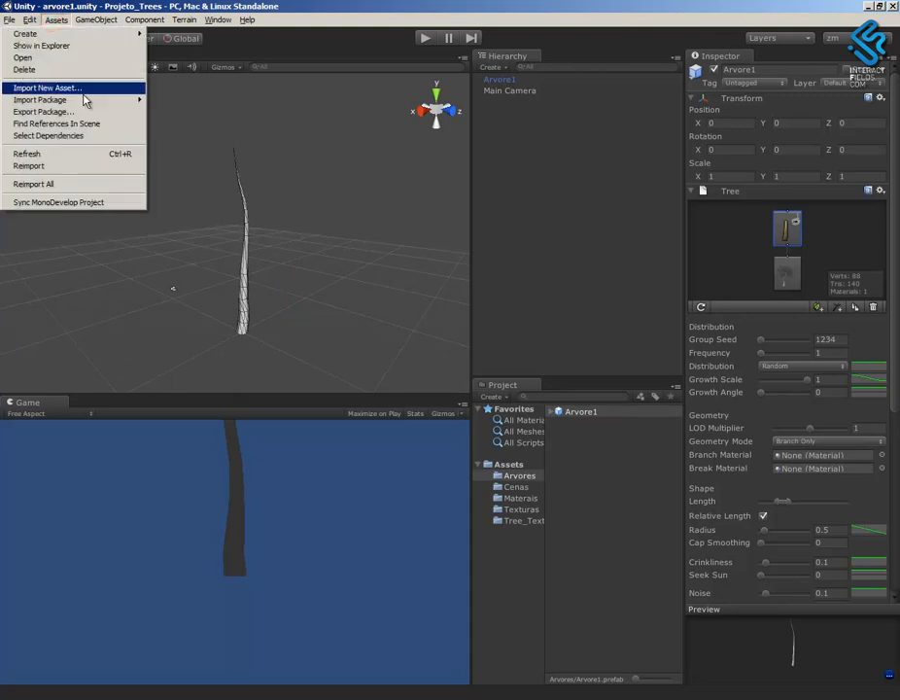
mouse_move(84, 100)
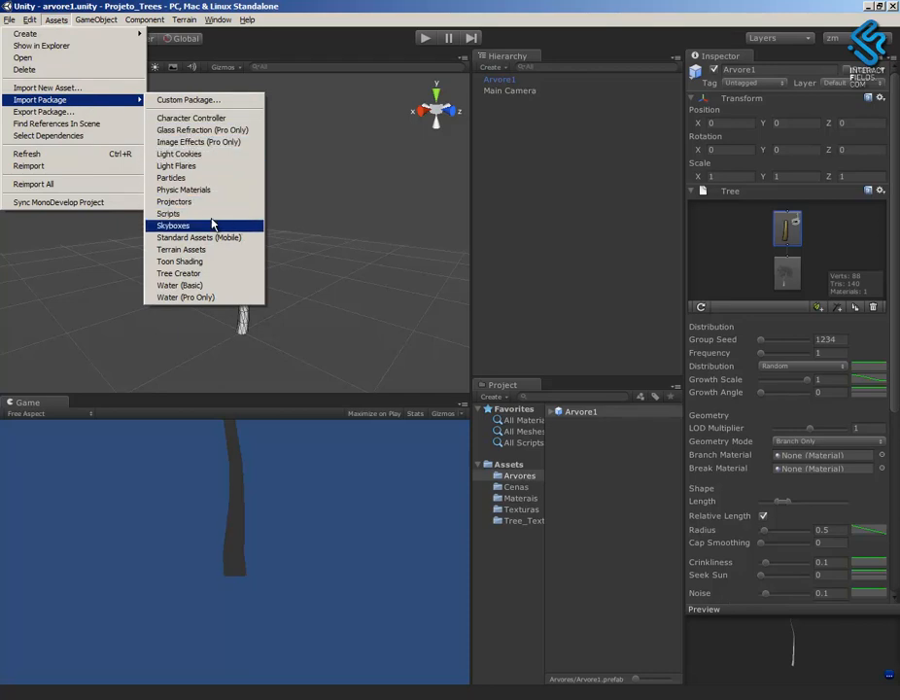
click(179, 273)
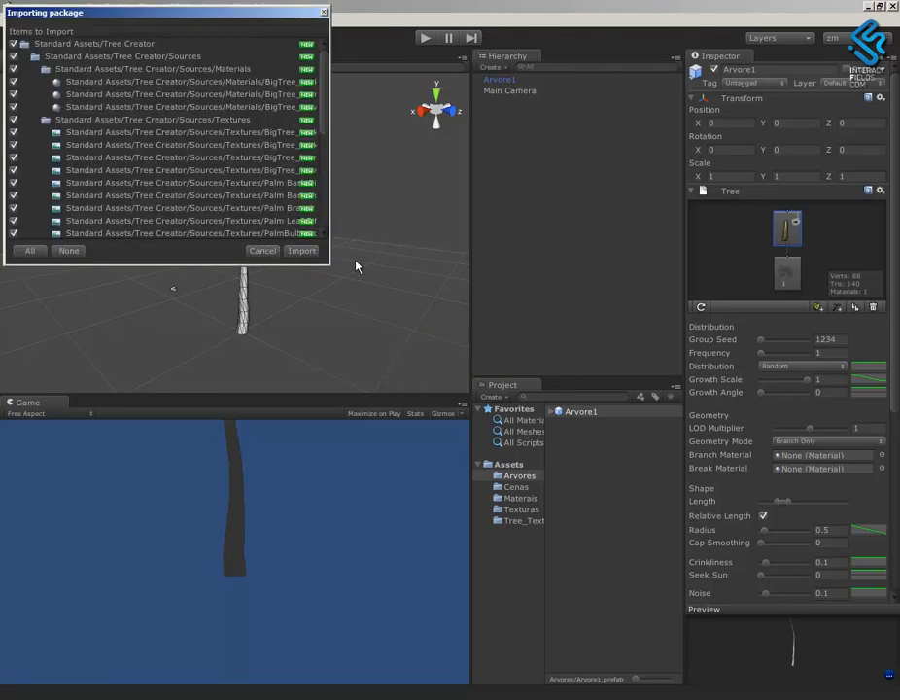
click(301, 251)
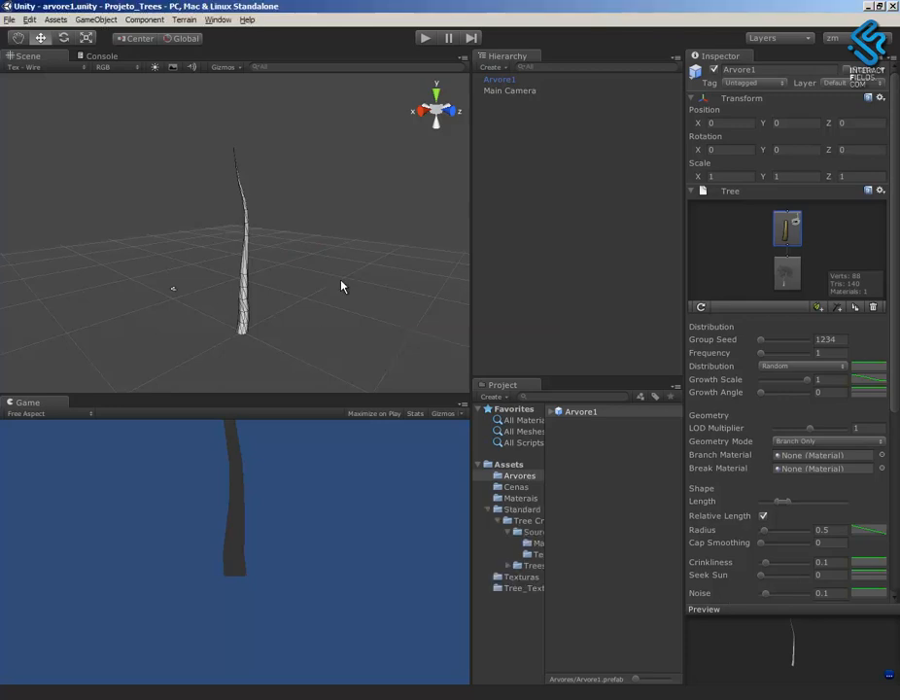
Browse the imported Standard Assets folder and open its Tree Creator subfolder to see the contents.
click(497, 520)
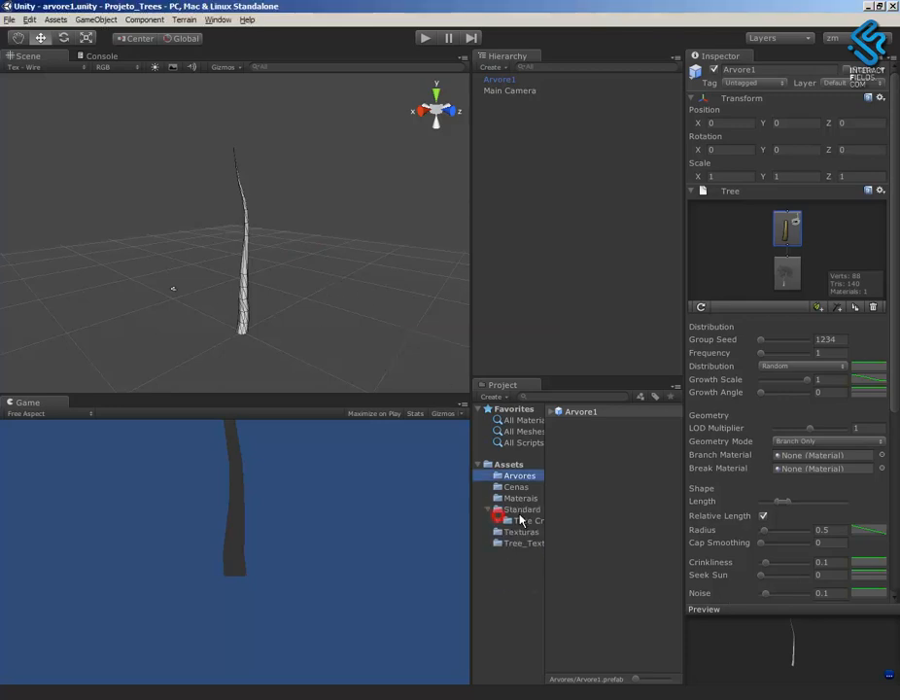
click(530, 510)
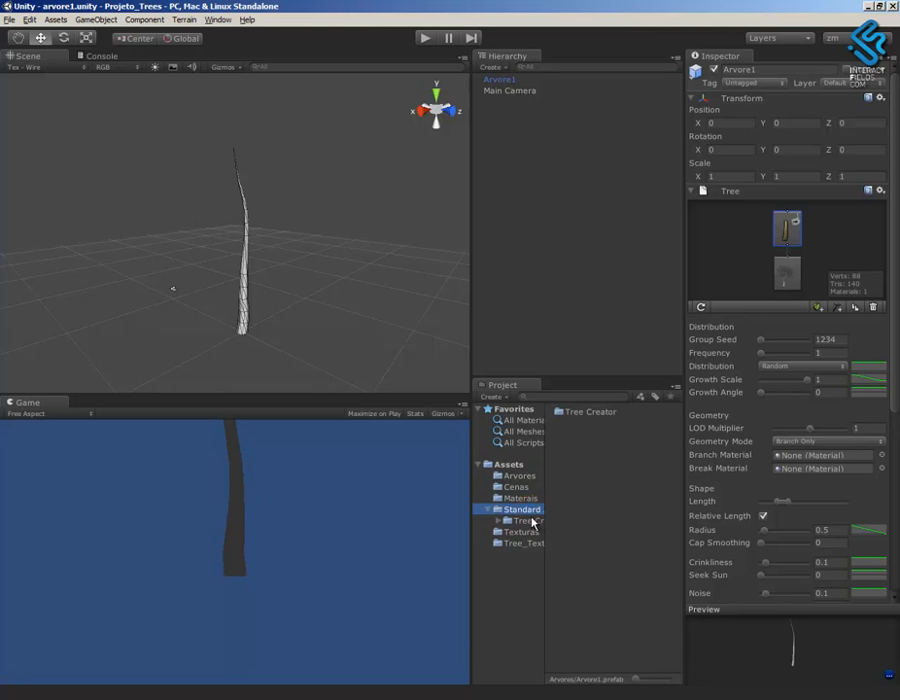
click(531, 521)
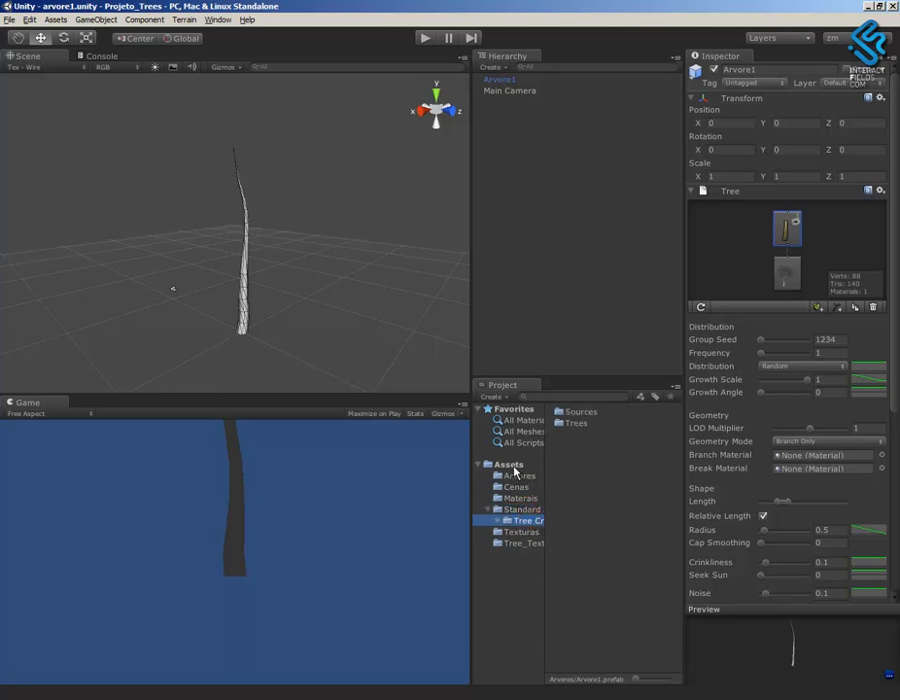
click(371, 315)
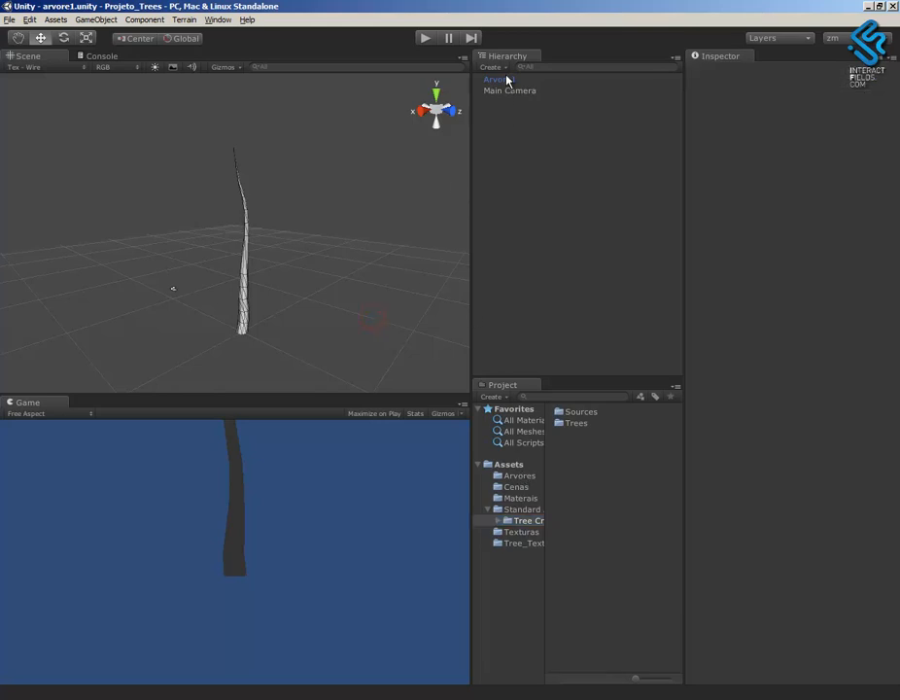
Select Arvore1 in the scene and look through its Tree component settings.
click(507, 77)
alt+drag(339, 322, 425, 290)
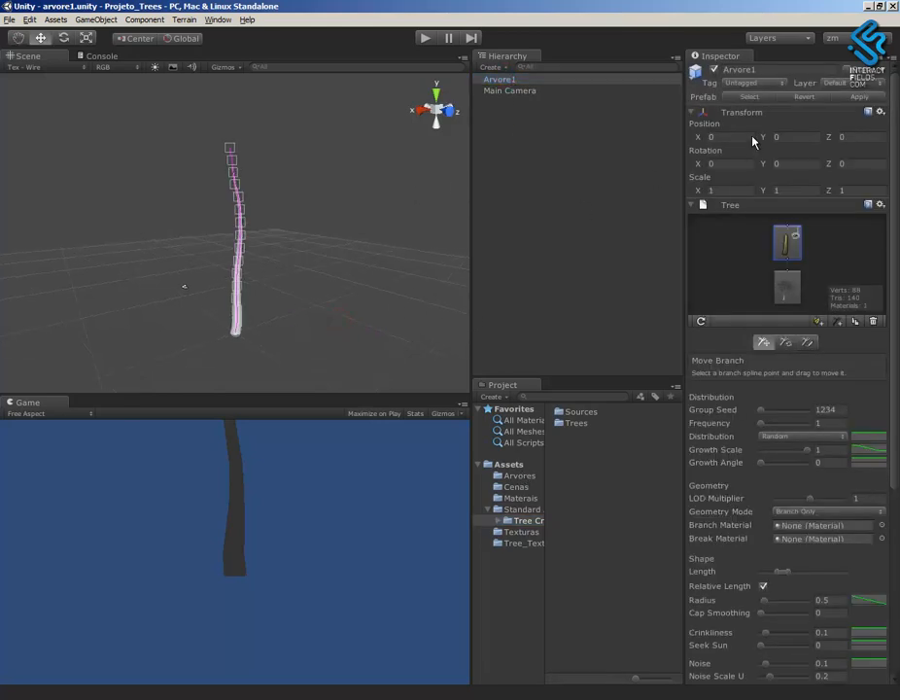
click(735, 208)
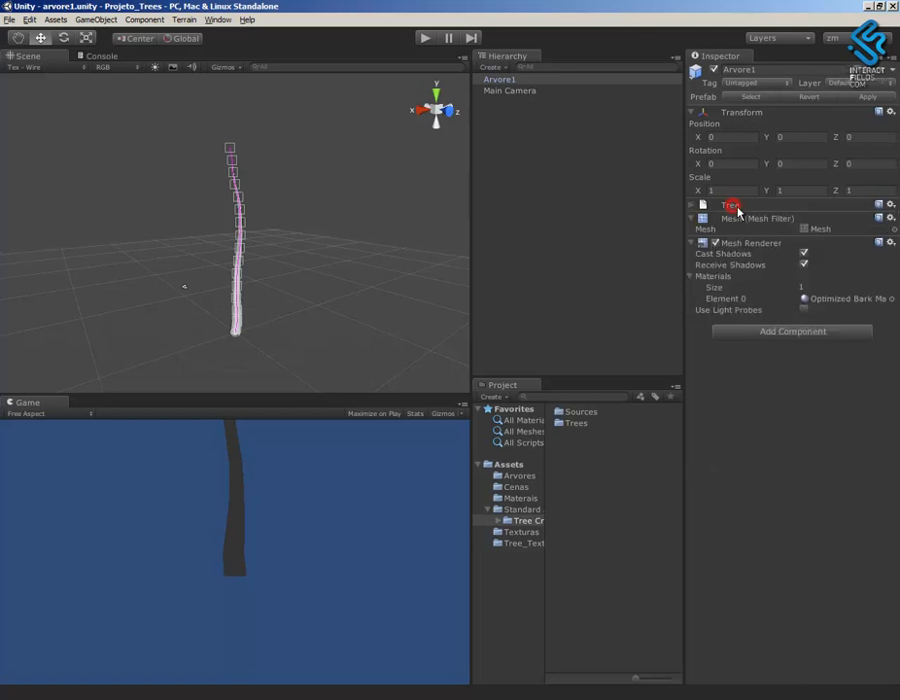
click(736, 207)
drag(892, 310, 892, 559)
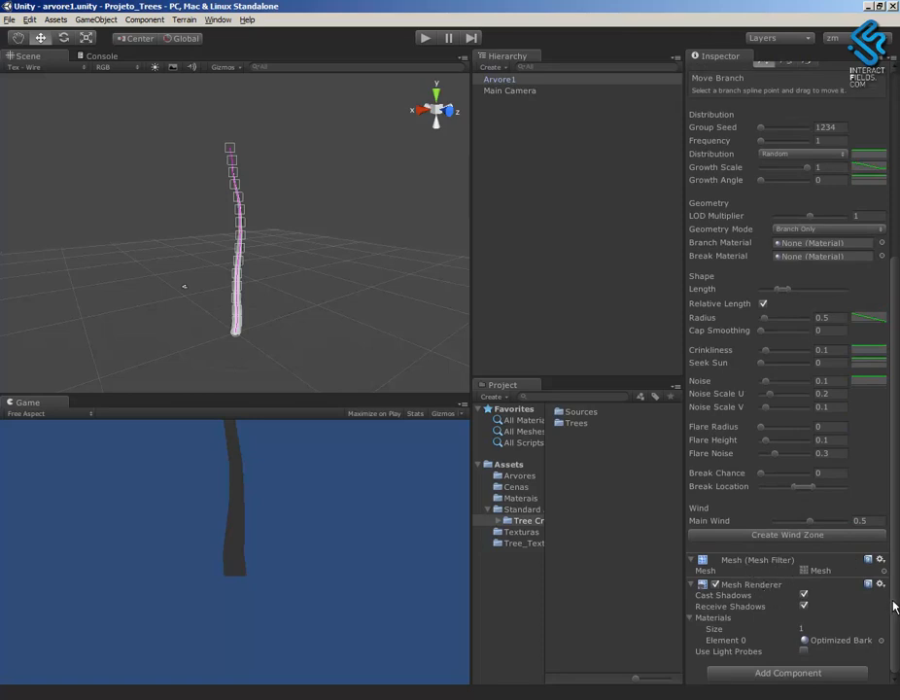
alt+right_drag(282, 288, 447, 401)
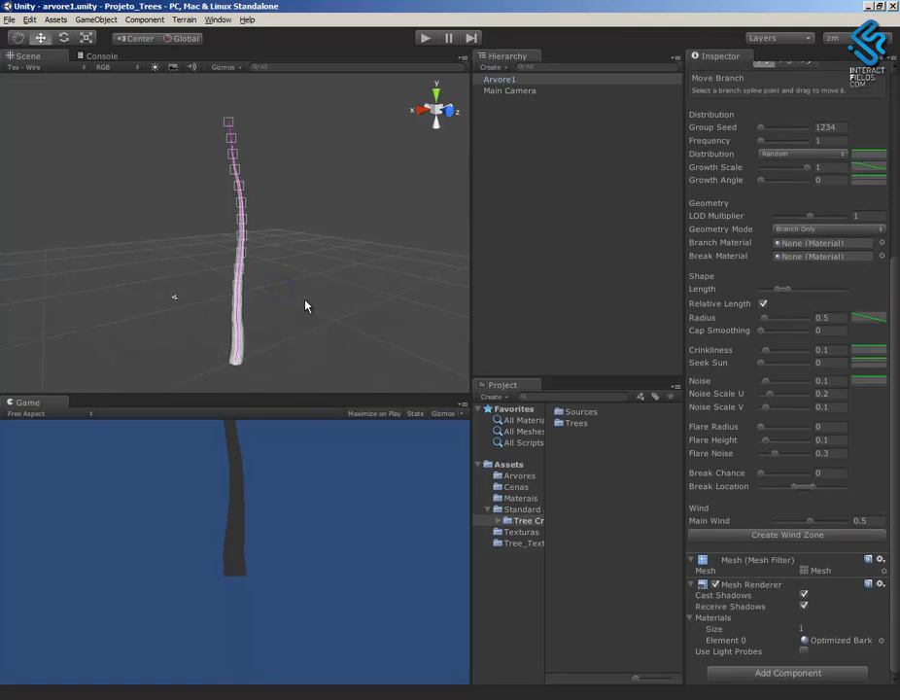
scroll(891, 319, up, 5)
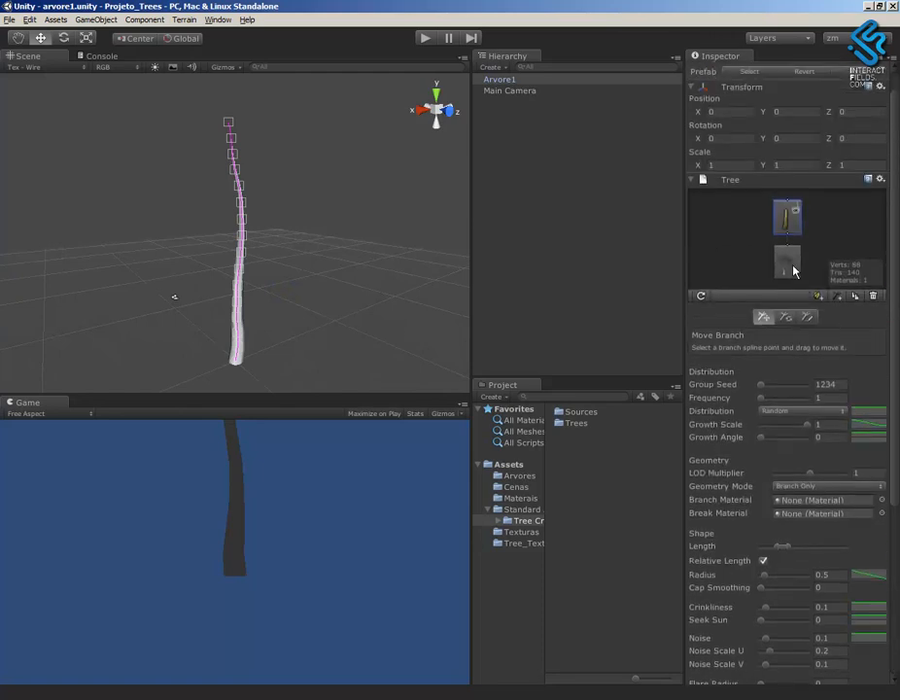
Select the tree root node of Arvore1 and inspect its settings and spread area from several angles.
click(780, 276)
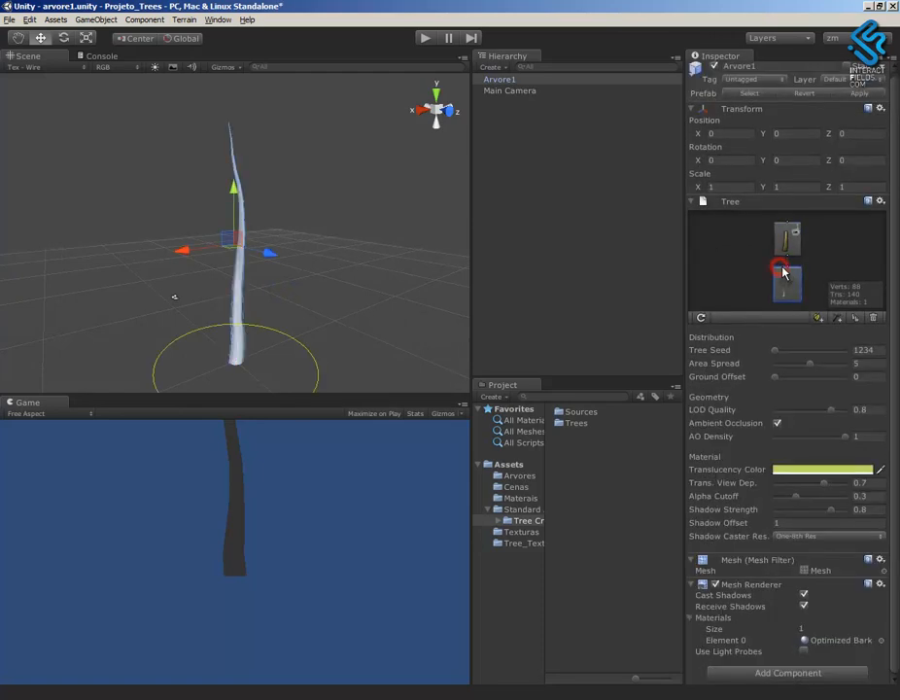
alt+drag(364, 284, 373, 279)
alt+right_drag(414, 313, 388, 291)
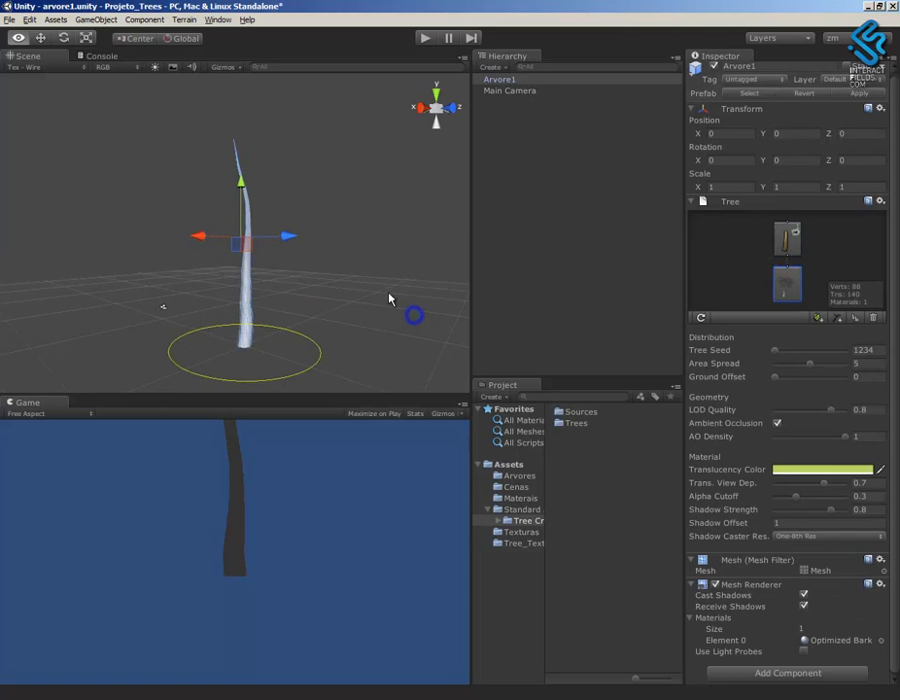
alt+middle_drag(388, 291, 374, 268)
alt+drag(352, 304, 249, 225)
alt+drag(287, 296, 355, 323)
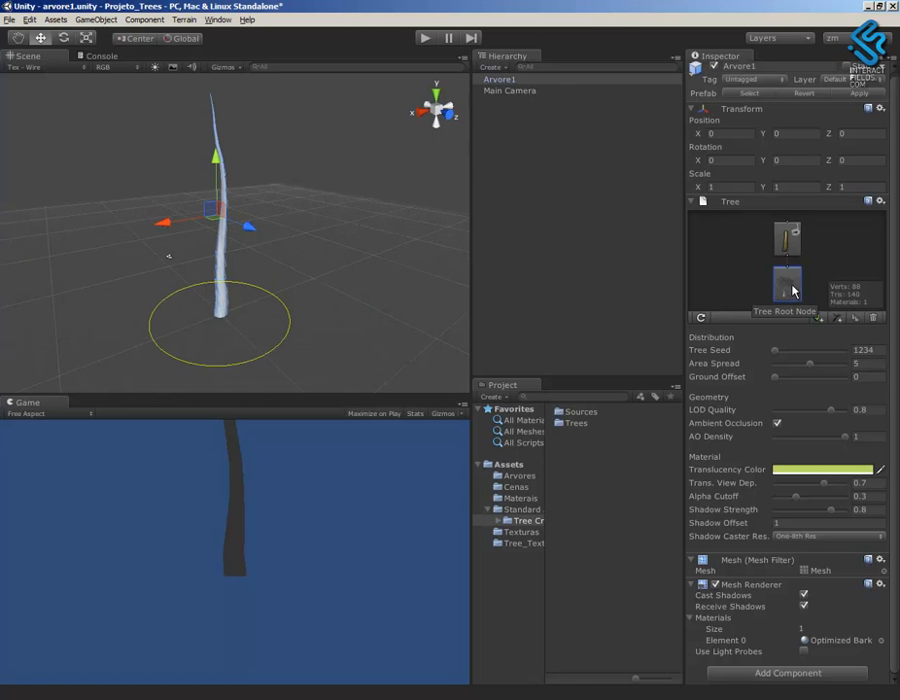
Select the trunk's branch group and toggle its visibility off and on.
click(789, 239)
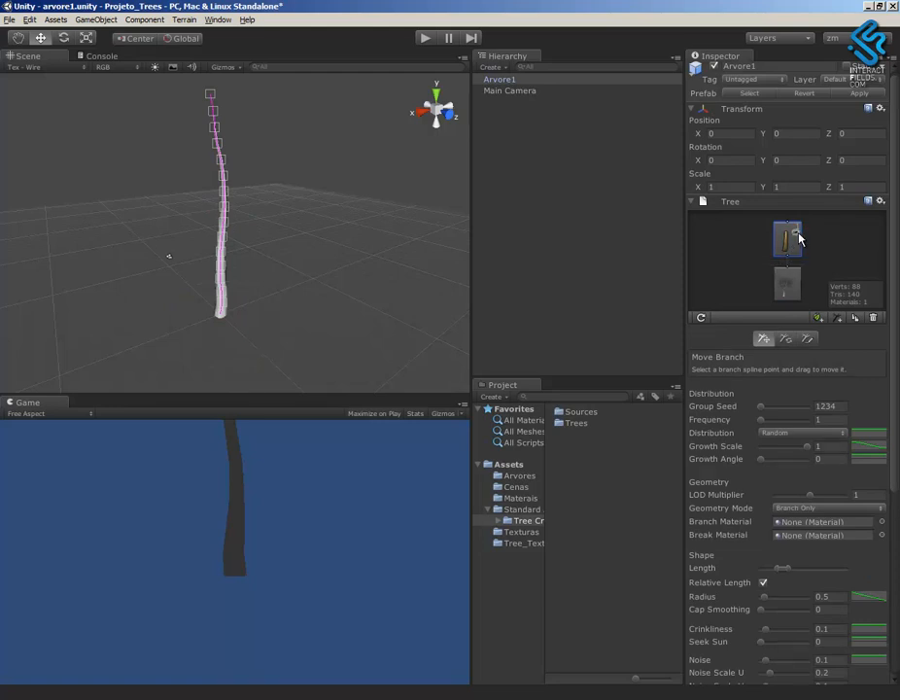
click(797, 236)
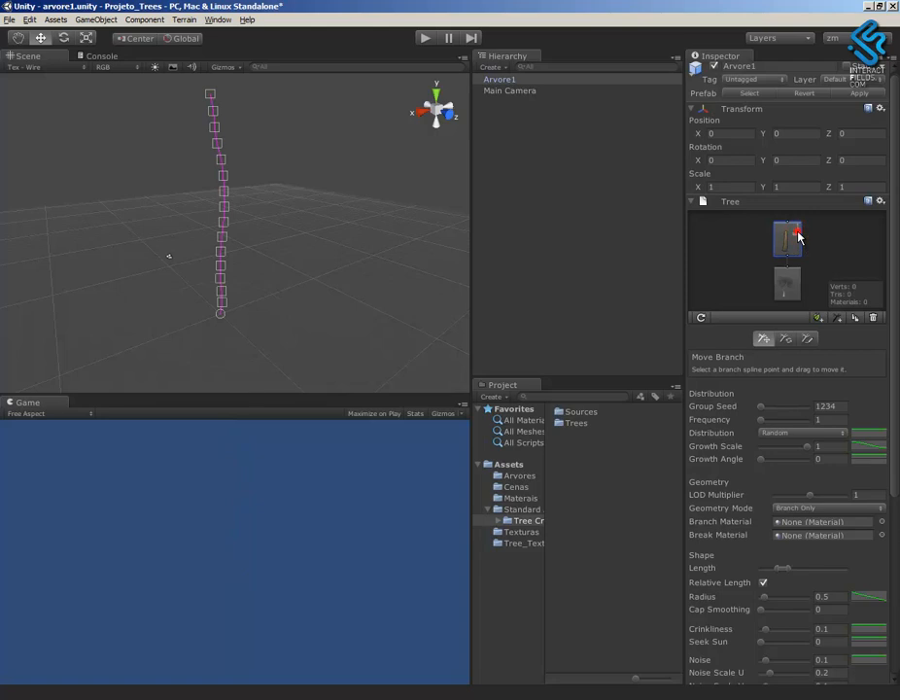
click(797, 236)
click(797, 236)
click(796, 236)
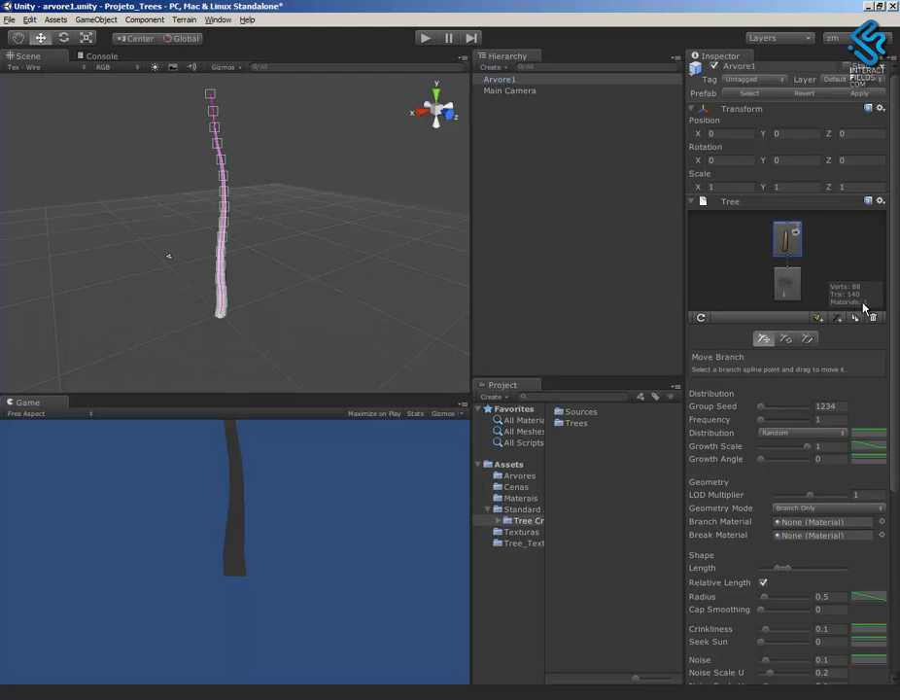
scroll(283, 268, up, 3)
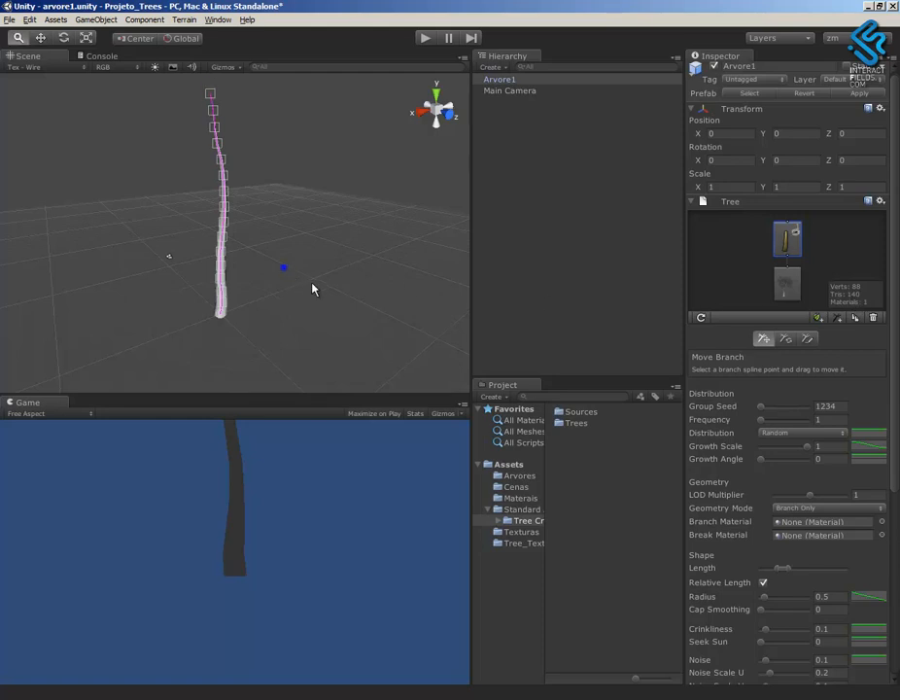
alt+drag(283, 269, 294, 305)
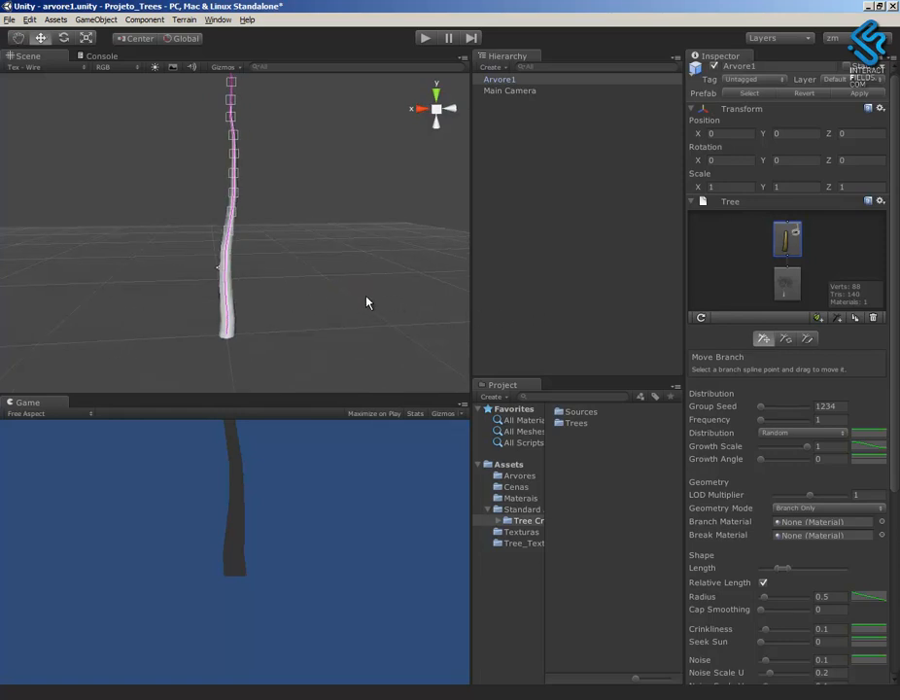
Return to the tree root node and examine the trunk within its spread area.
click(779, 290)
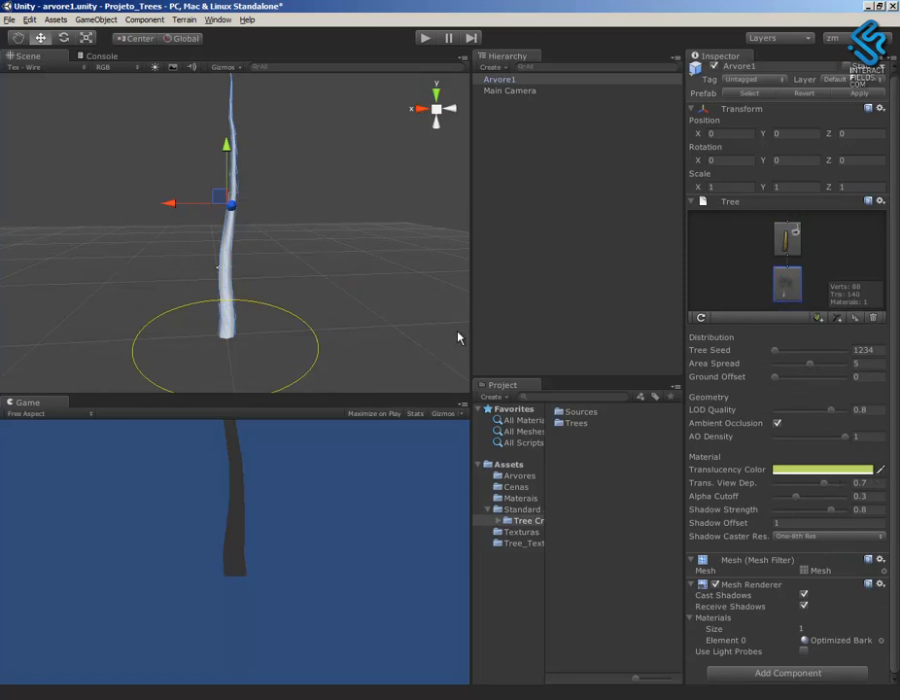
scroll(391, 291, up, 2)
alt+drag(391, 290, 384, 320)
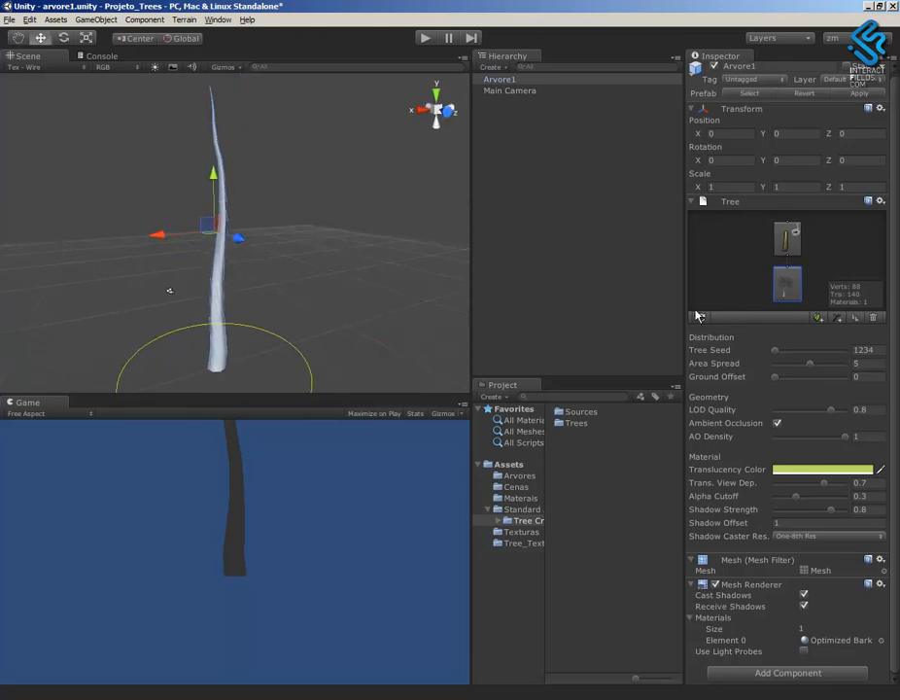
alt+drag(363, 305, 328, 281)
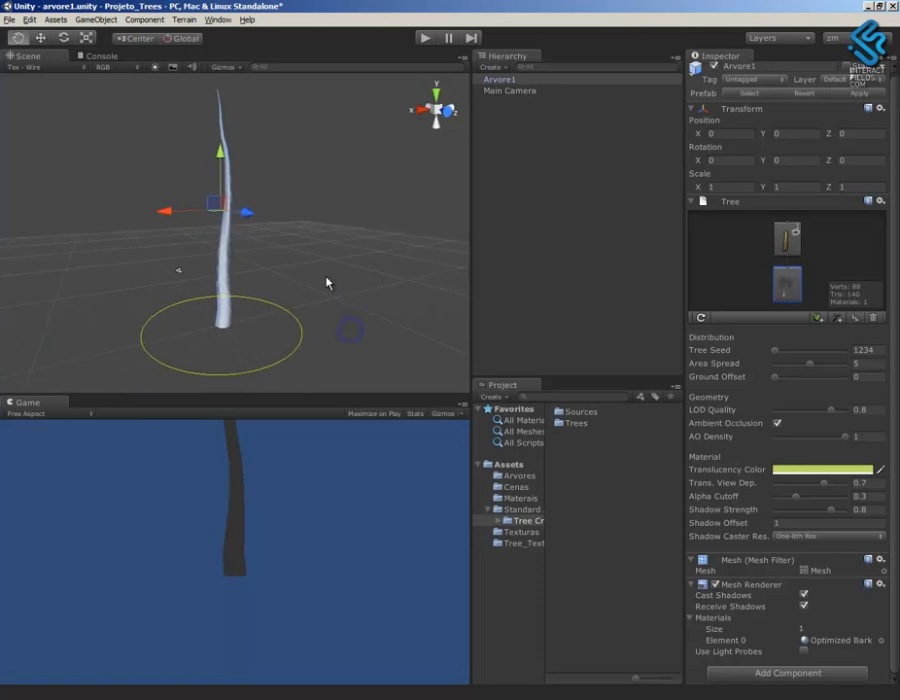
Set the Group Seed of the trunk's branch group to 0.
click(785, 240)
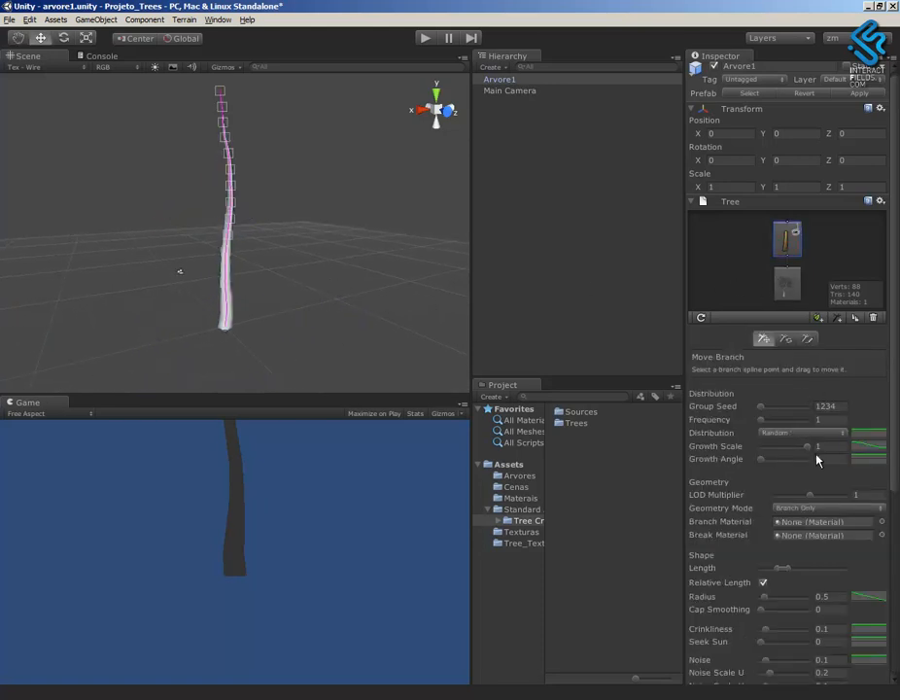
alt+right_drag(320, 256, 497, 369)
alt+drag(368, 336, 288, 267)
alt+drag(356, 336, 341, 303)
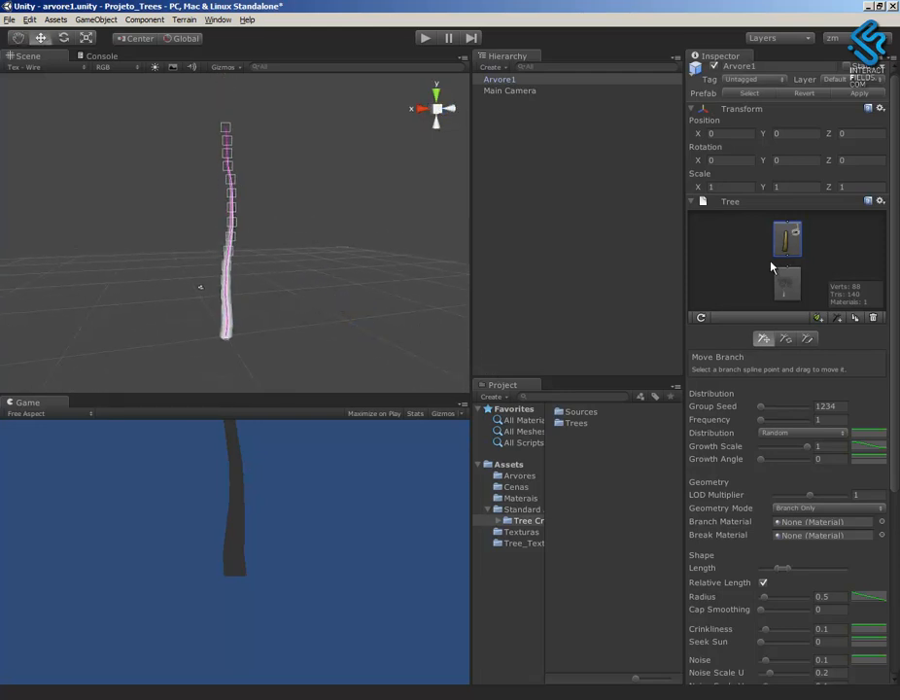
click(762, 408)
mouse_move(762, 412)
mouse_down()
mouse_move(776, 412)
mouse_move(749, 410)
mouse_up()
alt+drag(341, 297, 214, 167)
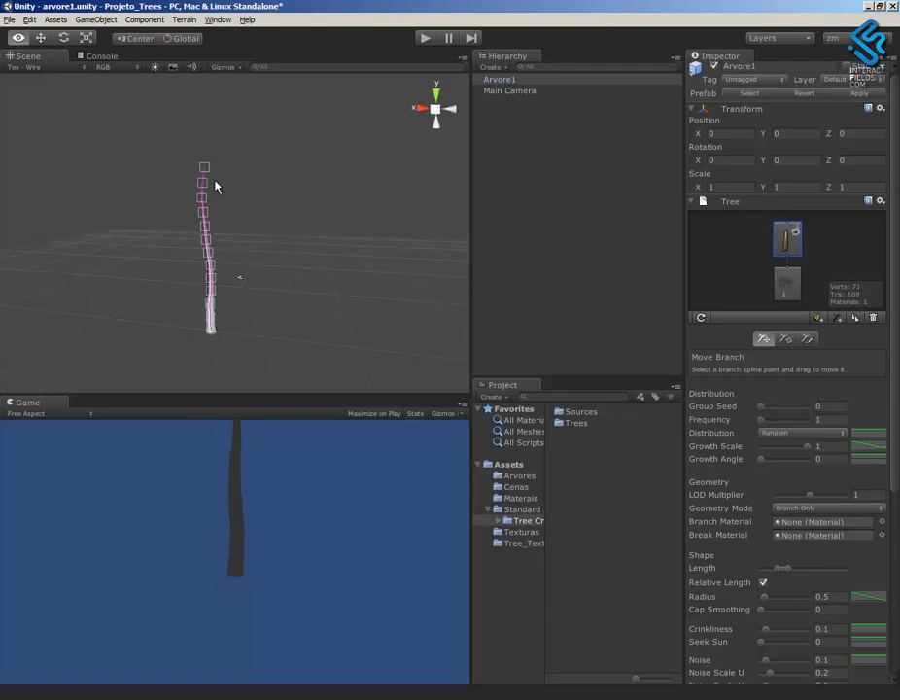
Set the branch group's Frequency to 24 and view the multiplied trunks from another side.
drag(763, 422, 774, 428)
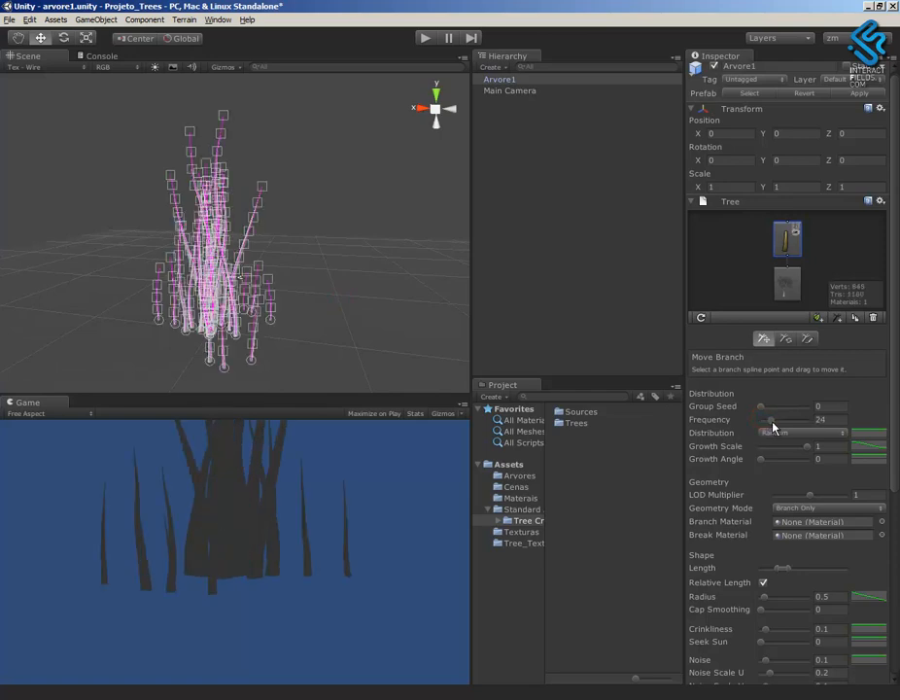
alt+drag(375, 304, 369, 342)
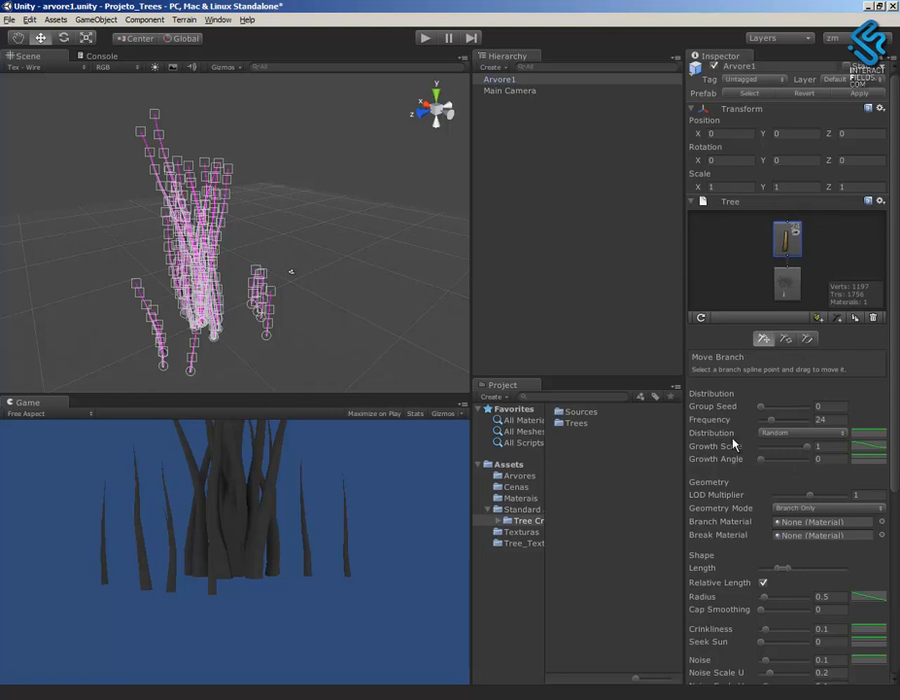
Try alternative distribution modes on the branch group, including Opposite and Whorled, and compare the trunk arrangements.
click(777, 432)
click(799, 457)
alt+drag(335, 287, 449, 277)
click(805, 433)
click(799, 469)
alt+drag(324, 305, 367, 496)
alt+drag(337, 321, 422, 361)
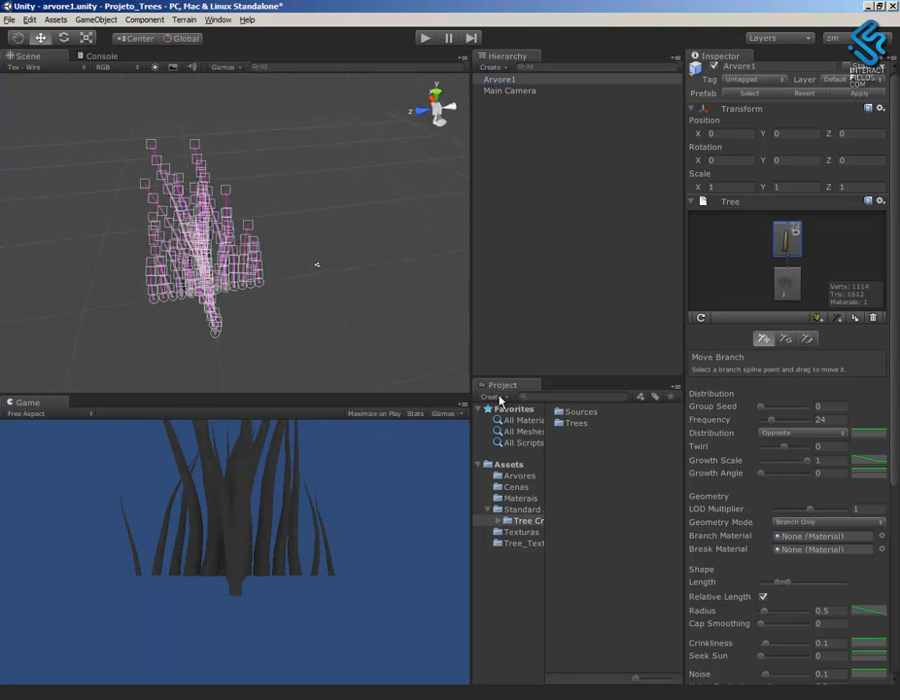
click(778, 433)
click(783, 483)
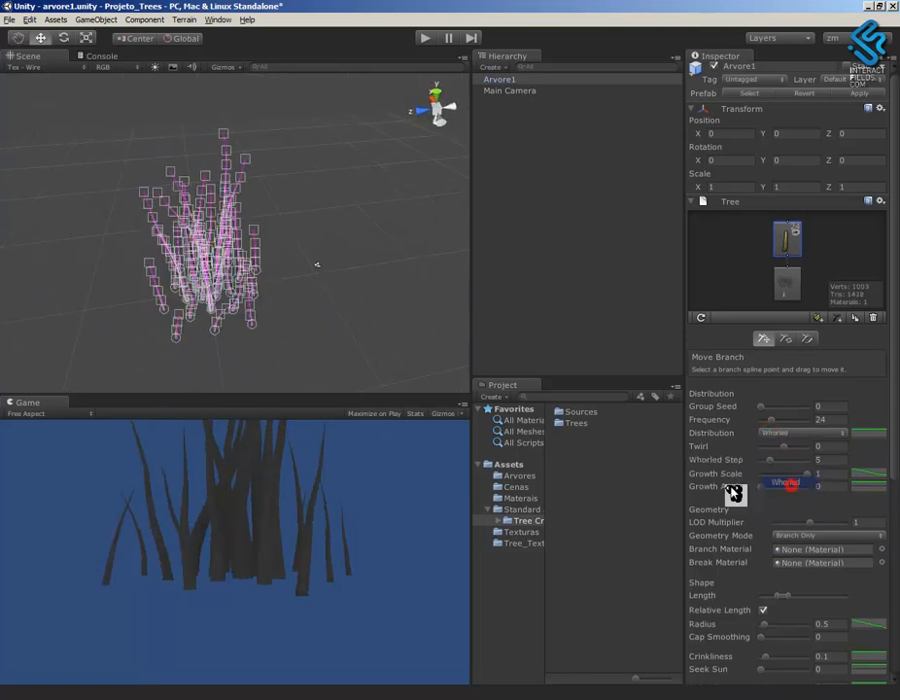
alt+drag(331, 318, 360, 315)
Set the branch group's Distribution back to Random and its Growth Scale to 0.3.
click(784, 434)
click(802, 447)
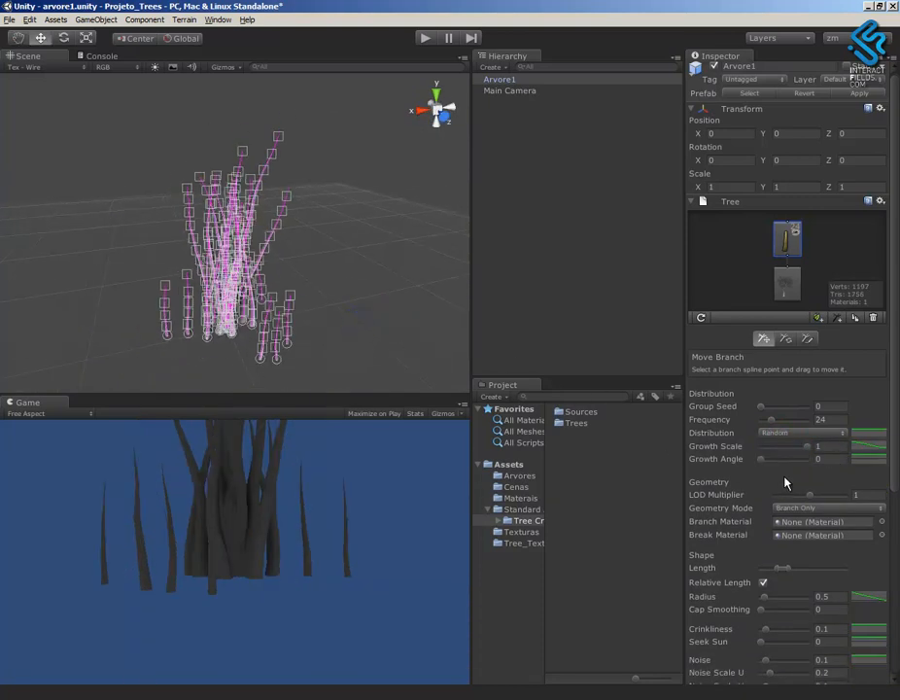
drag(808, 451, 774, 449)
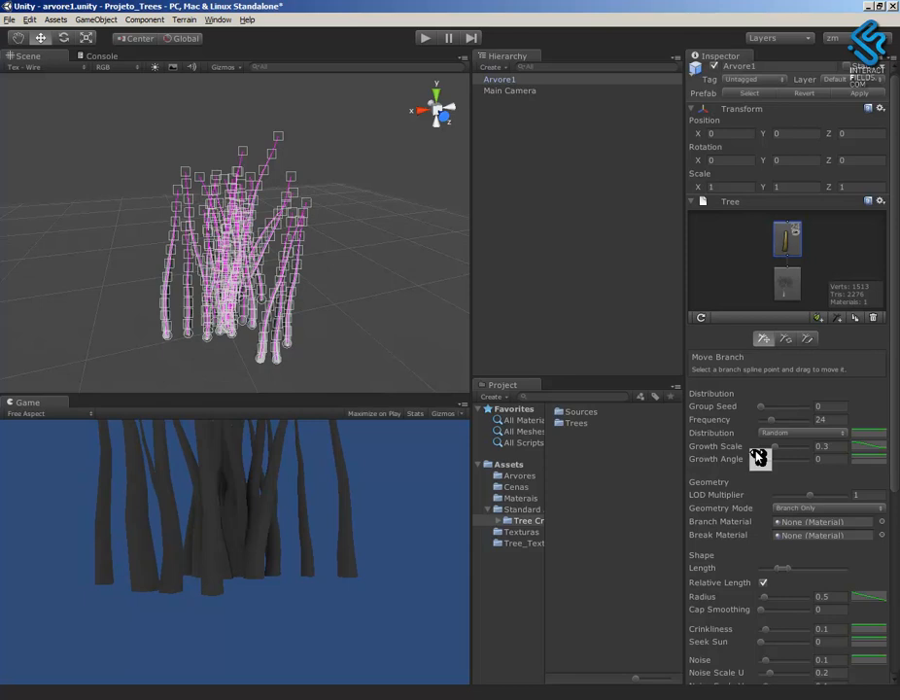
Reshape the branch group's Growth Scale curve, trying several preset curves and settling on the gradually accelerating rise from 0 to 1.
click(871, 449)
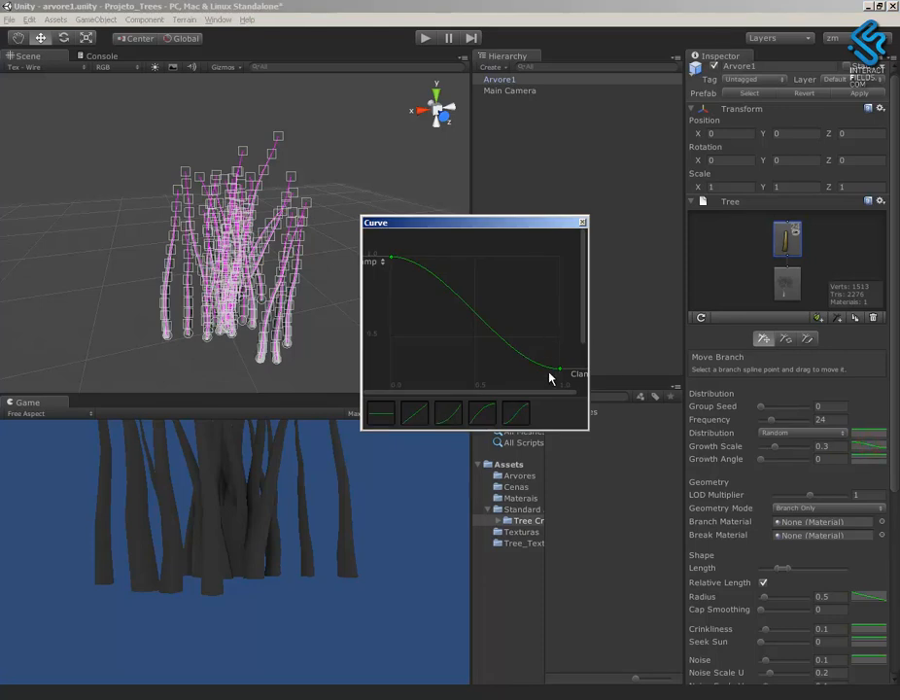
click(528, 417)
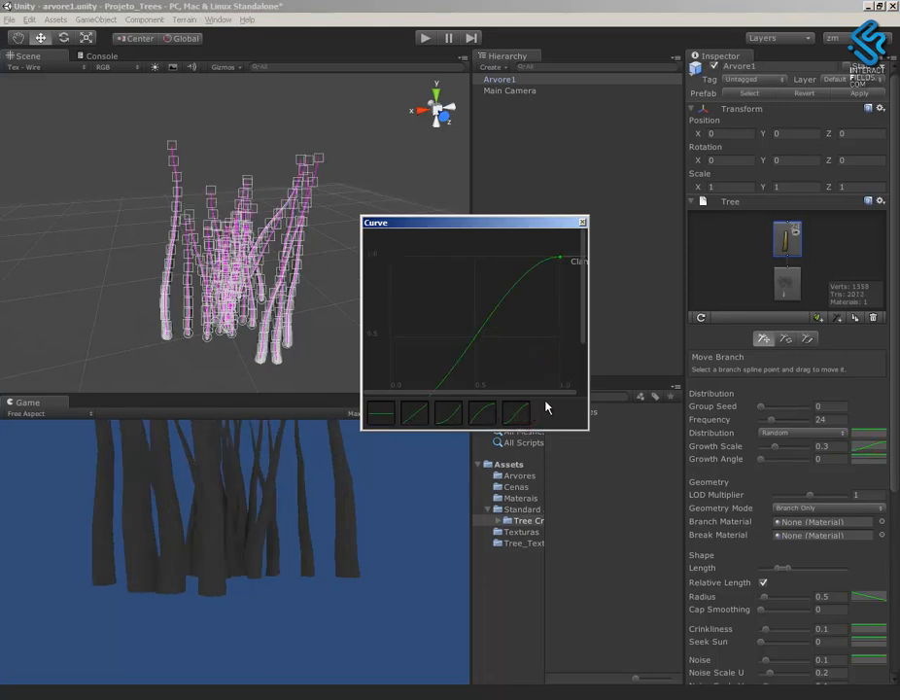
key(f)
click(485, 417)
click(449, 414)
click(392, 367)
drag(392, 370, 374, 396)
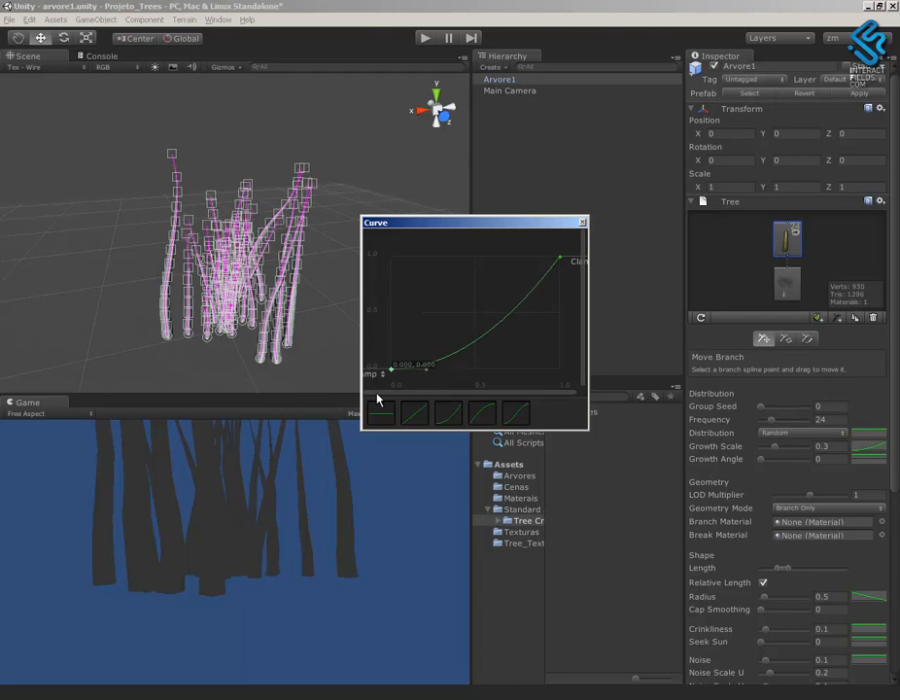
click(583, 223)
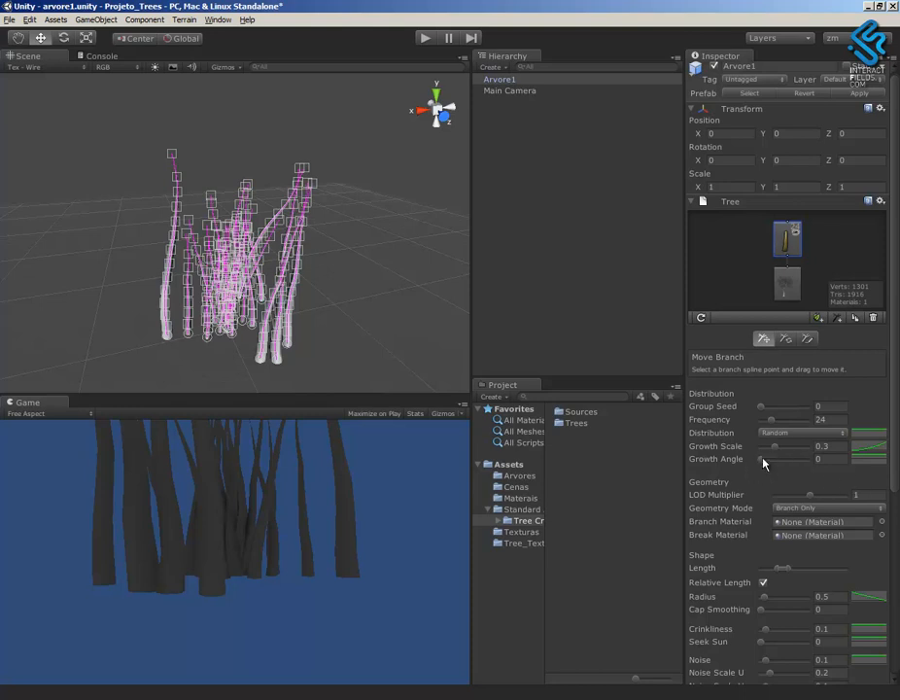
Keep Growth Angle at 0 and examine the trunk bases up close in textured wireframe shading.
mouse_move(763, 465)
mouse_down()
mouse_move(821, 461)
mouse_move(759, 472)
mouse_up()
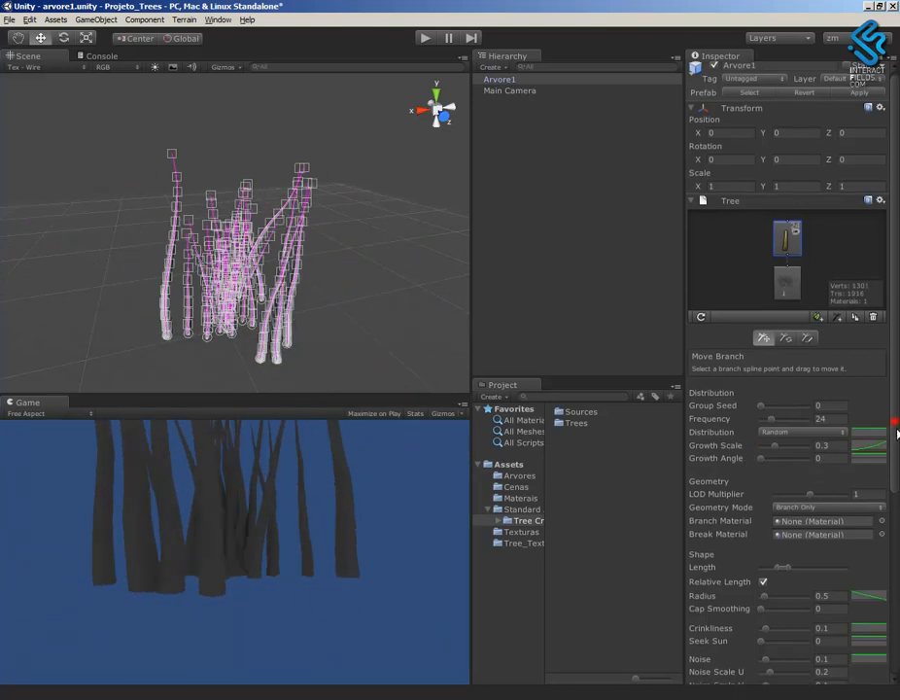
scroll(894, 420, down, 3)
alt+drag(360, 321, 348, 377)
alt+right_drag(359, 327, 637, 559)
alt+middle_drag(349, 324, 316, 252)
alt+right_drag(316, 251, 573, 475)
alt+middle_drag(389, 313, 410, 365)
alt+right_drag(406, 356, 384, 295)
alt+drag(358, 327, 230, 211)
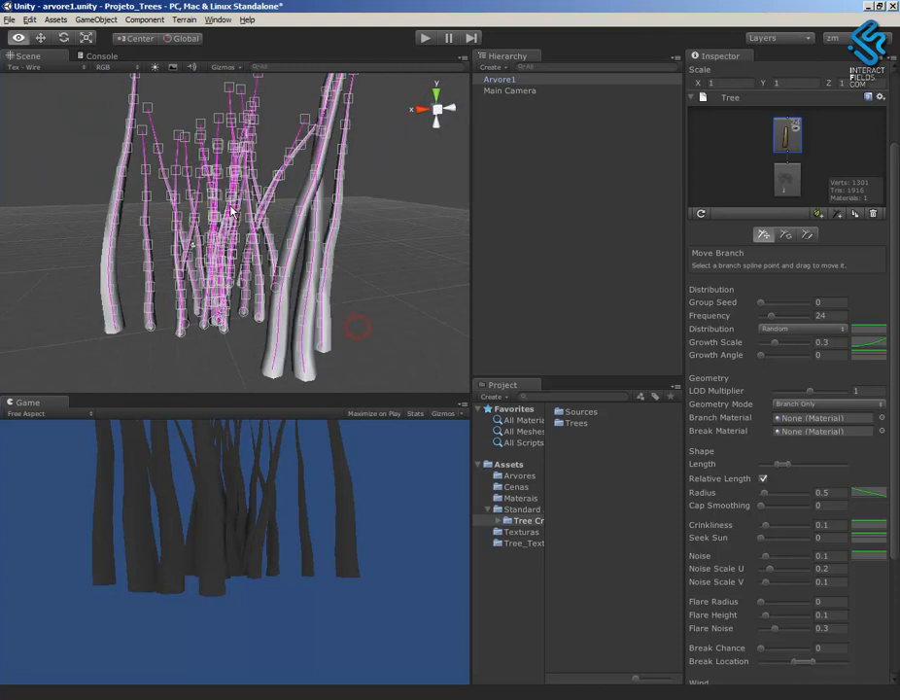
click(30, 69)
click(46, 104)
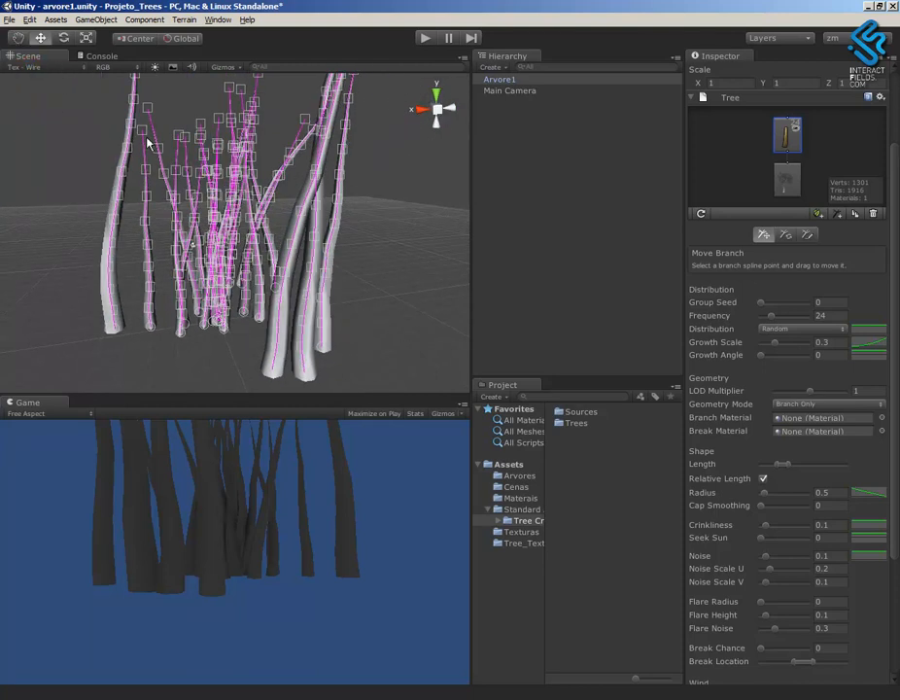
Deselect the tree to inspect the polygon wireframe of the foreground trunks, and select the branch group again.
alt+right_drag(382, 308, 454, 377)
alt+middle_drag(350, 297, 341, 204)
alt+right_drag(320, 213, 536, 382)
click(295, 349)
click(410, 347)
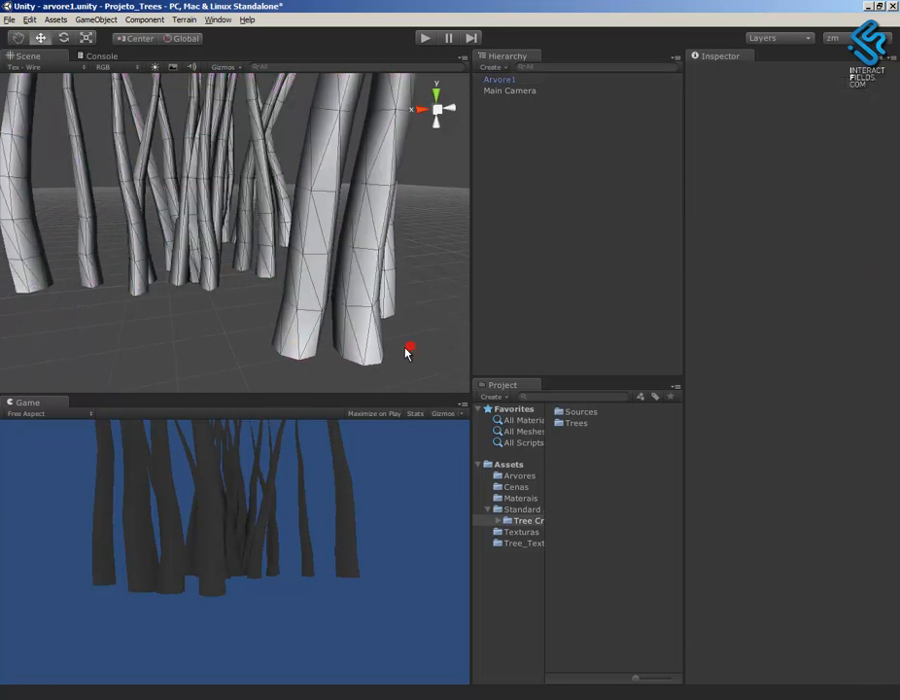
alt+right_drag(408, 322, 339, 201)
click(336, 239)
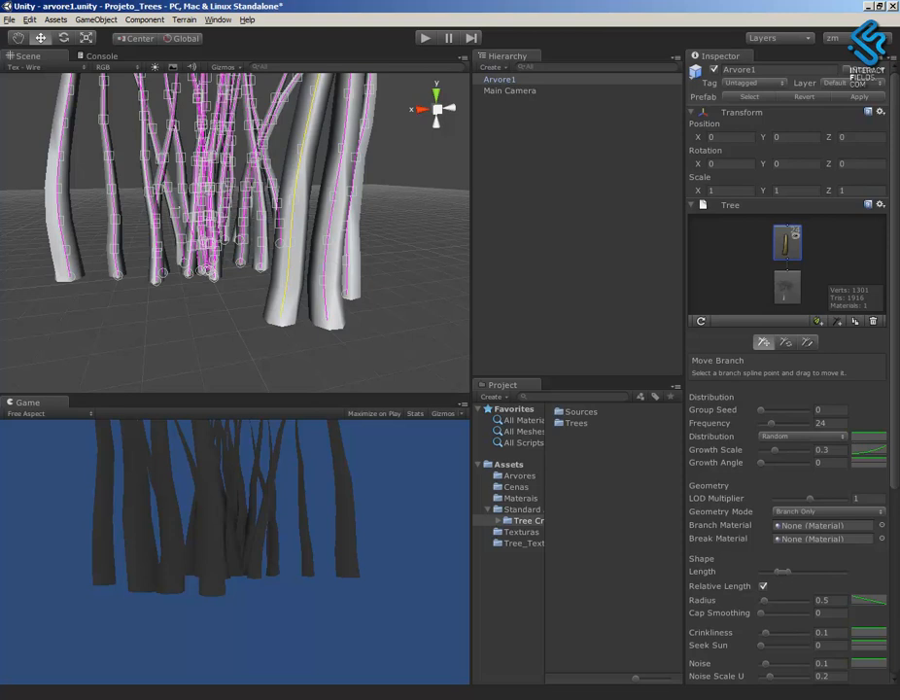
Lower the branch group's LOD Multiplier to 0.18, raise it to 0.54, and compare the trunk meshes.
drag(809, 500, 778, 502)
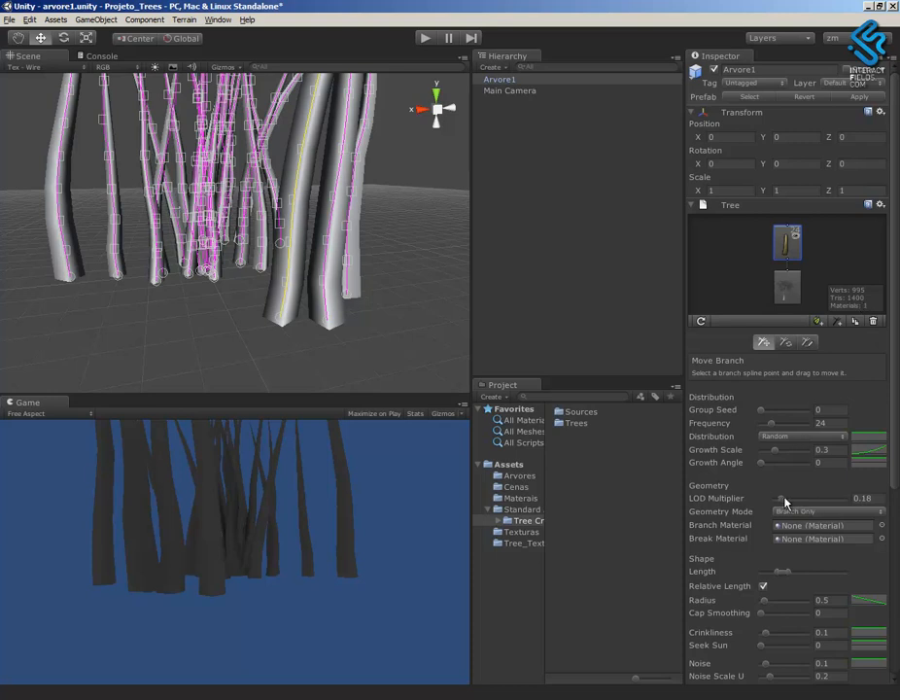
drag(783, 498, 797, 502)
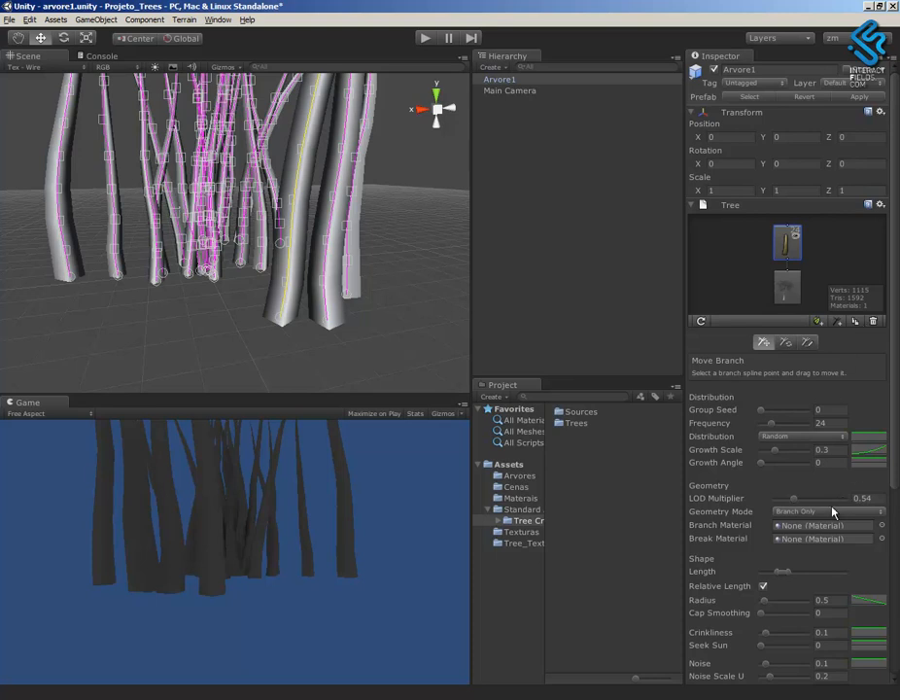
alt+right_drag(422, 324, 337, 253)
alt+middle_drag(337, 254, 356, 301)
alt+right_drag(356, 301, 309, 265)
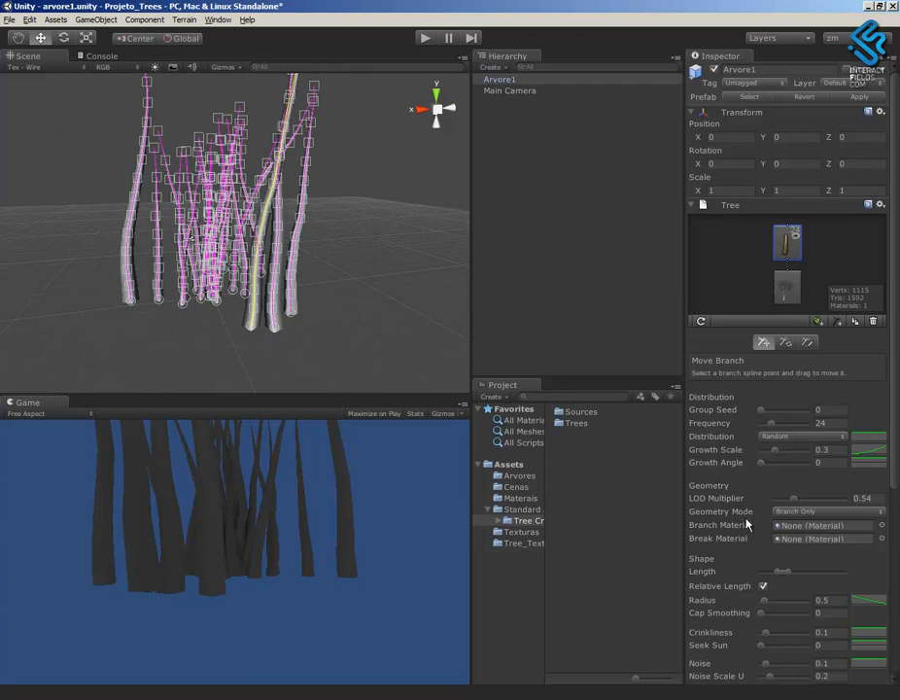
alt+drag(445, 316, 443, 369)
Switch the branch group's Geometry Mode to Branch + Fronds and inspect the fronds from several angles.
click(826, 513)
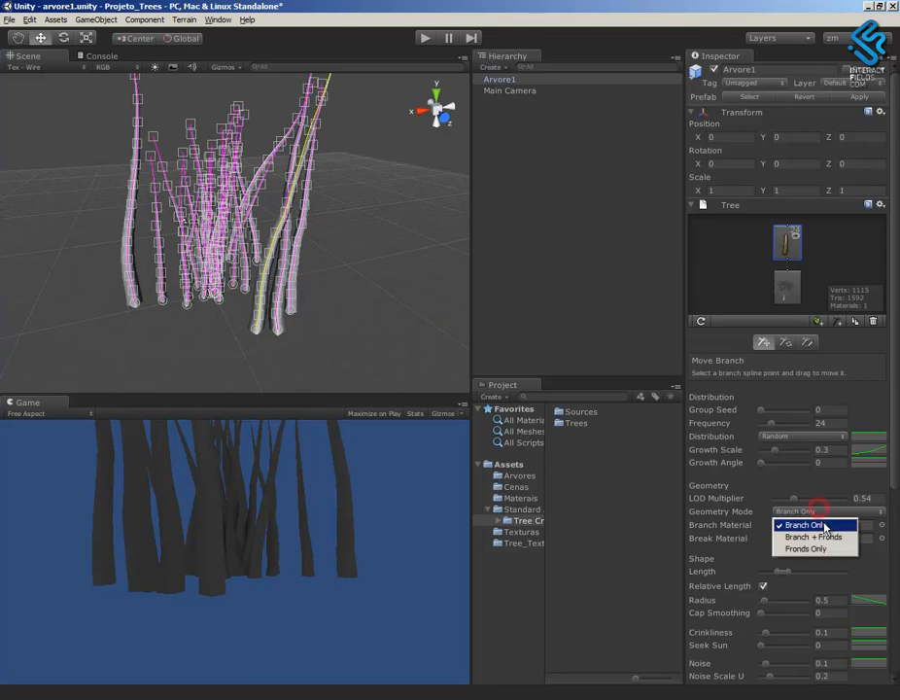
click(817, 538)
alt+drag(392, 295, 338, 298)
alt+drag(434, 328, 405, 316)
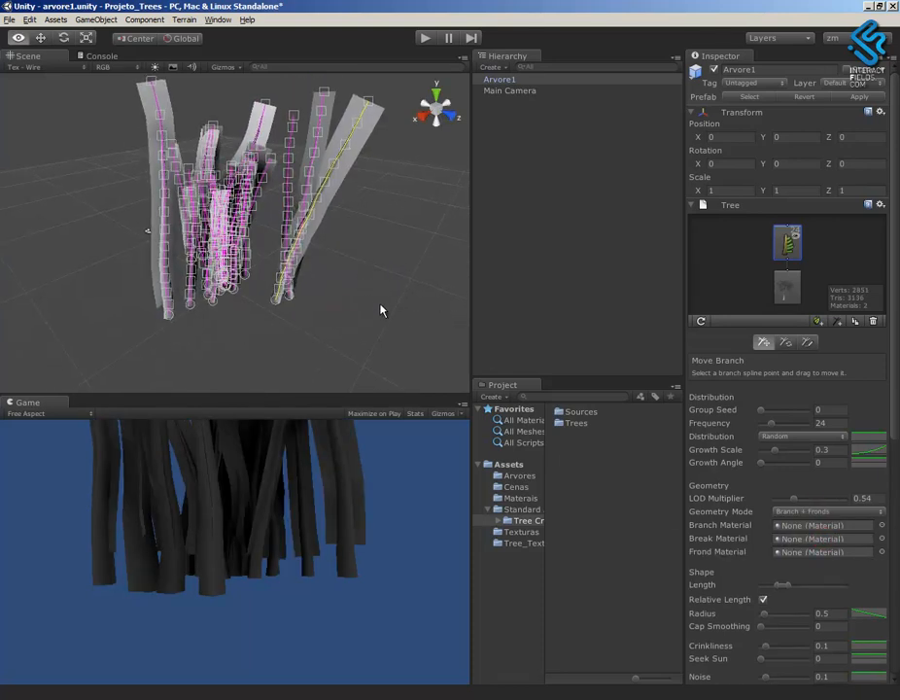
alt+drag(321, 297, 345, 218)
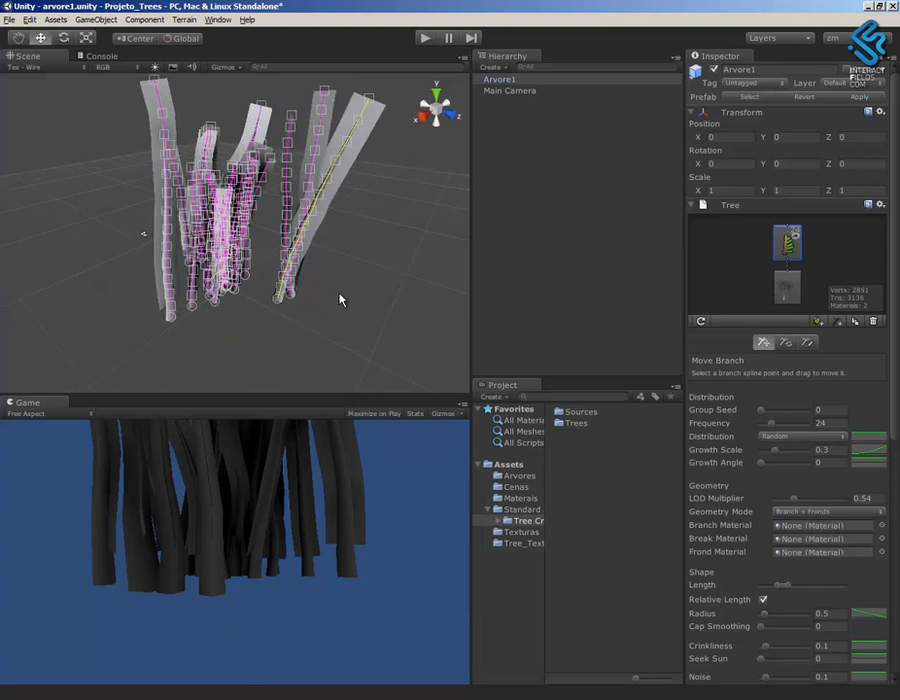
alt+right_drag(345, 283, 307, 255)
alt+middle_drag(321, 280, 328, 314)
alt+drag(361, 323, 318, 204)
alt+drag(307, 309, 352, 260)
alt+right_drag(348, 251, 332, 240)
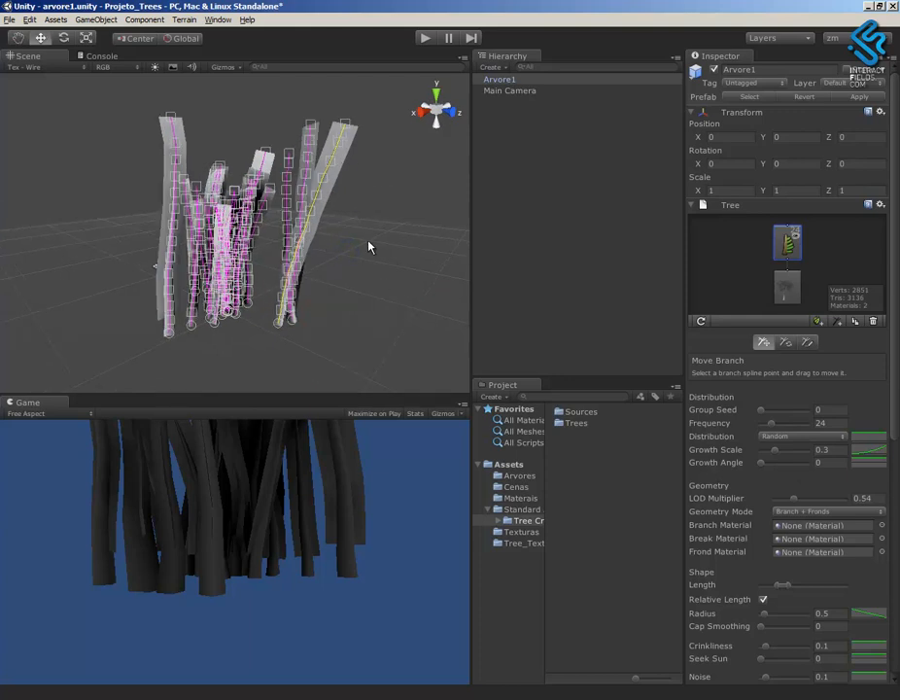
alt+drag(378, 286, 342, 280)
alt+right_drag(342, 281, 348, 301)
Try the Fronds Only Geometry Mode on the branch group and increase its Length range to lengthen the fronds.
click(810, 516)
click(819, 551)
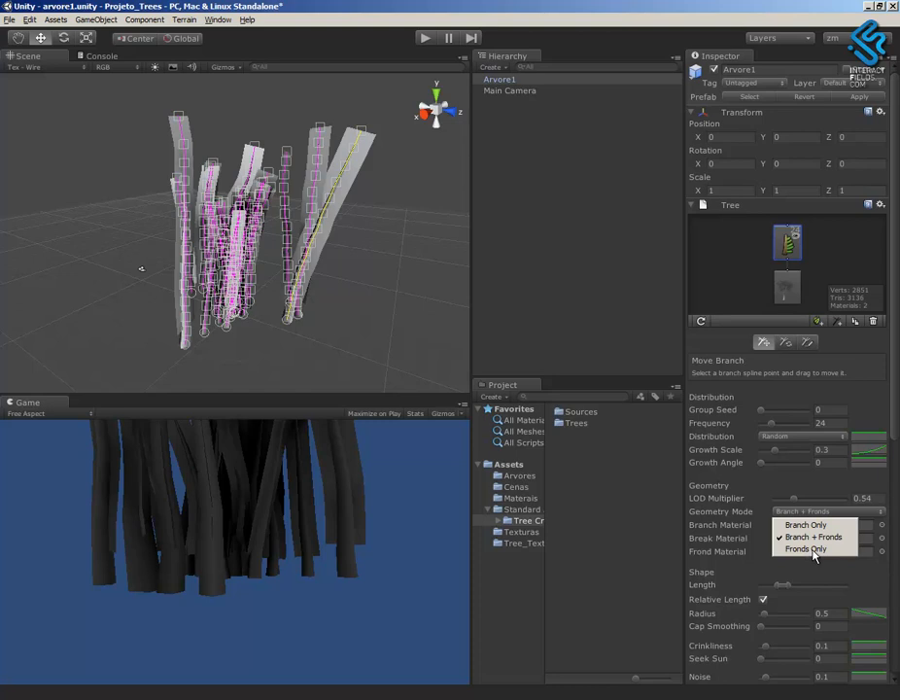
click(845, 548)
drag(783, 572, 818, 572)
mouse_move(373, 321)
alt+mouse_down()
mouse_move(446, 381)
mouse_move(376, 309)
alt+mouse_up()
alt+right_drag(376, 309, 89, 6)
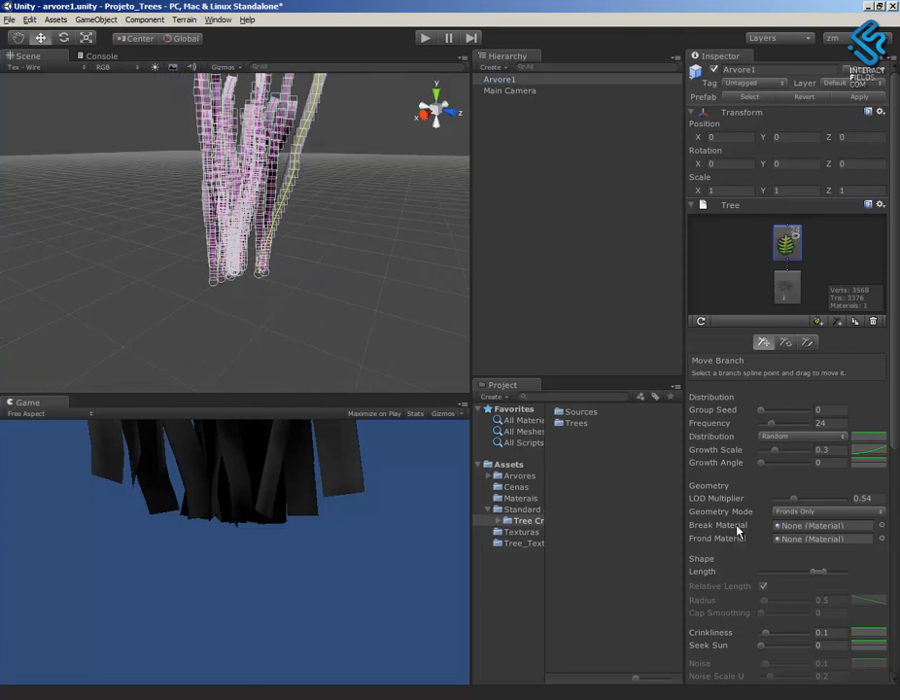
Set the branch group's Growth Scale to 0.66 and return its Geometry Mode to Branch Only.
drag(774, 450, 792, 460)
click(832, 511)
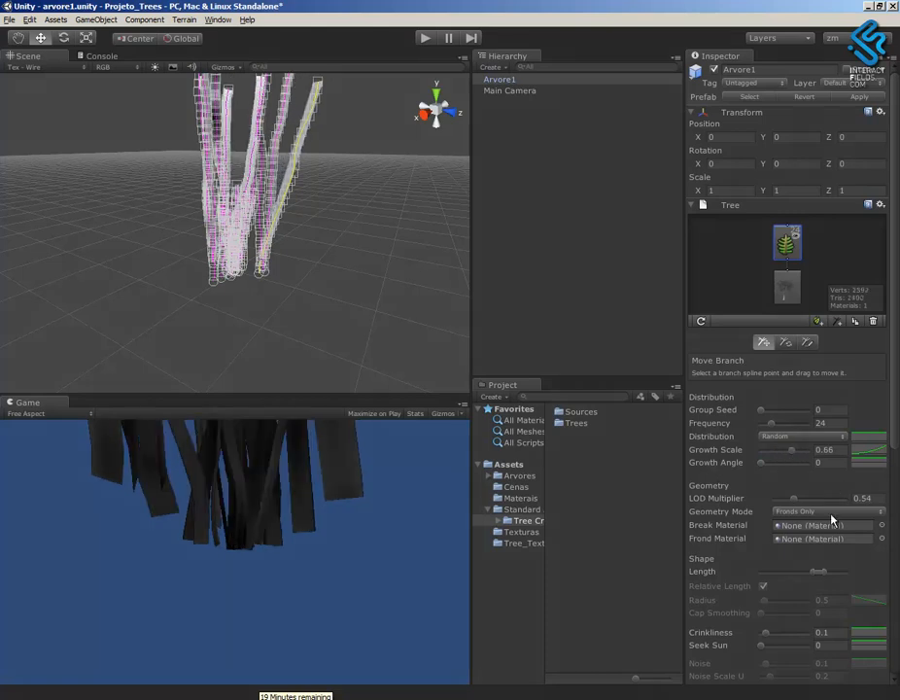
click(828, 526)
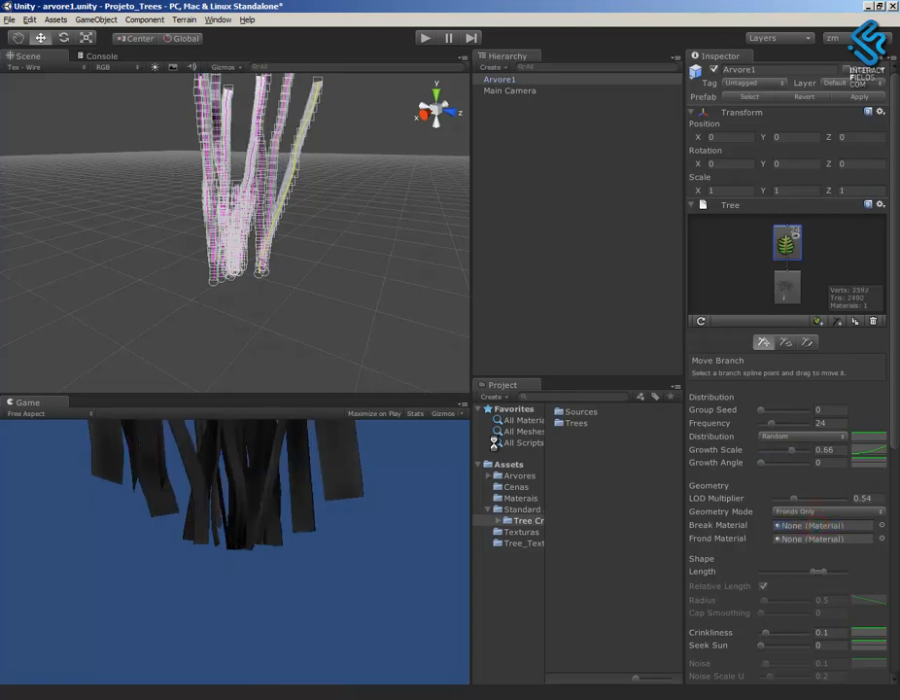
alt+right_drag(356, 316, 313, 243)
alt+middle_drag(313, 243, 296, 295)
alt+right_drag(296, 299, 363, 353)
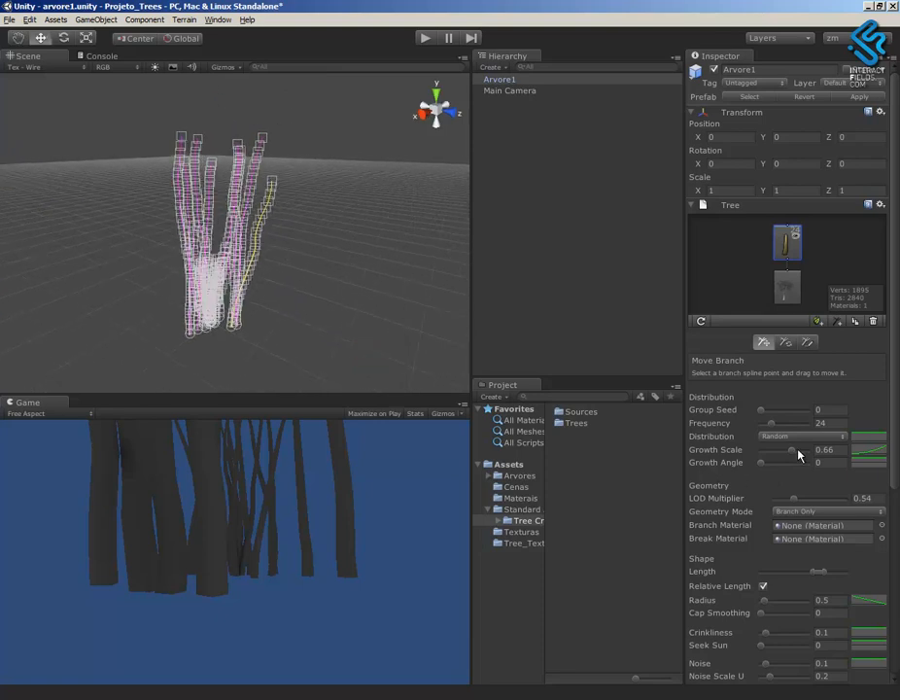
Set the branch group's Growth Scale to 0.75 and its Frequency to 1, and frame the single trunk.
drag(792, 453, 753, 422)
alt+drag(269, 337, 260, 302)
click(177, 252)
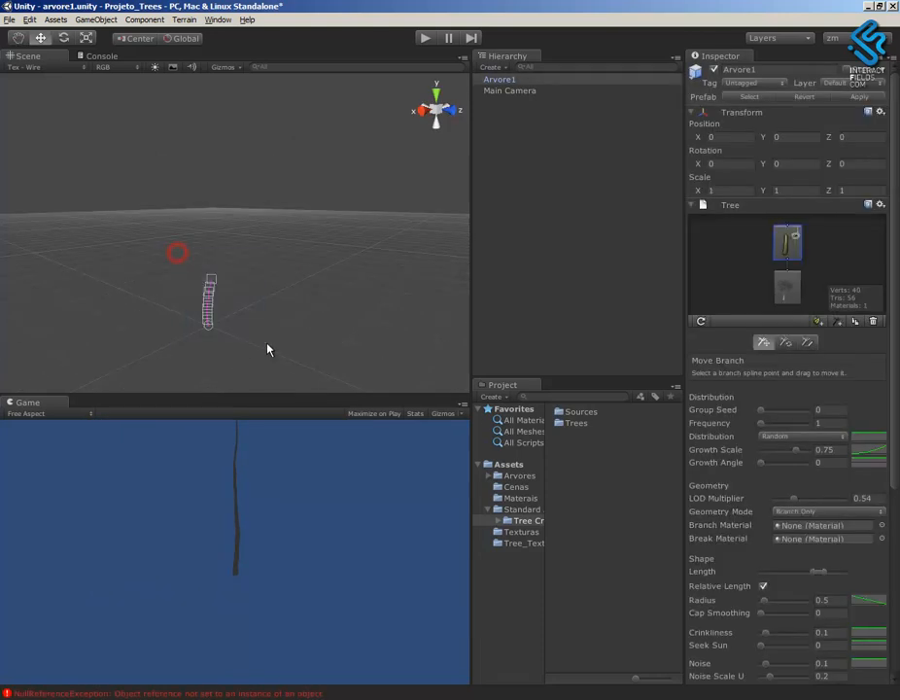
middle_drag(260, 331, 302, 306)
alt+right_drag(302, 305, 649, 548)
middle_drag(348, 345, 329, 217)
alt+right_drag(300, 233, 552, 444)
mouse_move(389, 233)
middle_down()
mouse_move(385, 317)
mouse_move(393, 277)
middle_up()
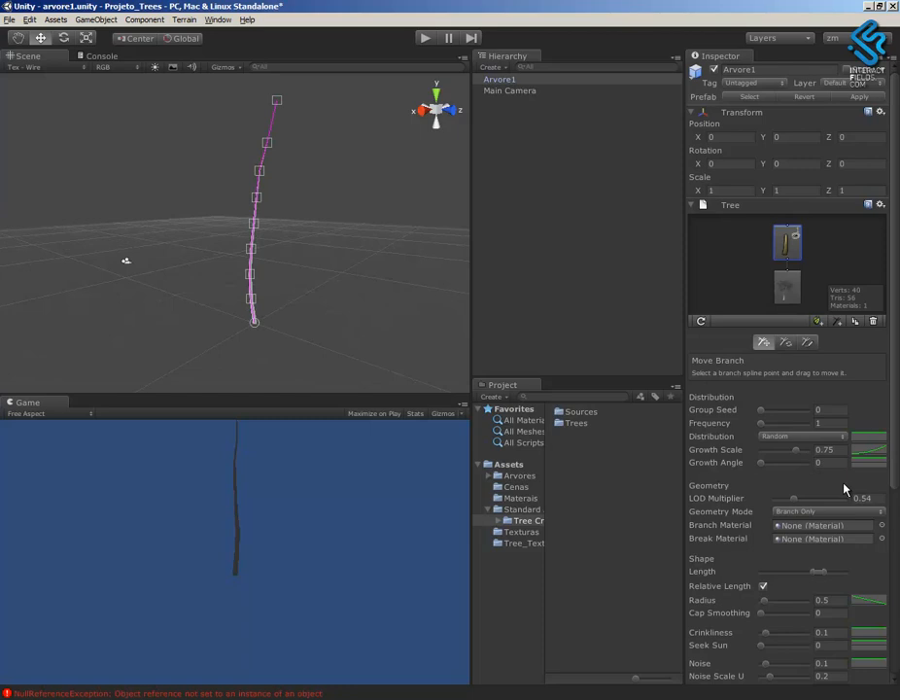
Set the trunk's LOD Multiplier to 1.18 and slightly reduce the upper limit of its Length range.
mouse_move(760, 462)
mouse_down()
mouse_move(773, 462)
mouse_move(753, 467)
mouse_up()
drag(793, 501, 824, 503)
mouse_move(828, 570)
mouse_down()
mouse_move(836, 572)
mouse_move(818, 576)
mouse_up()
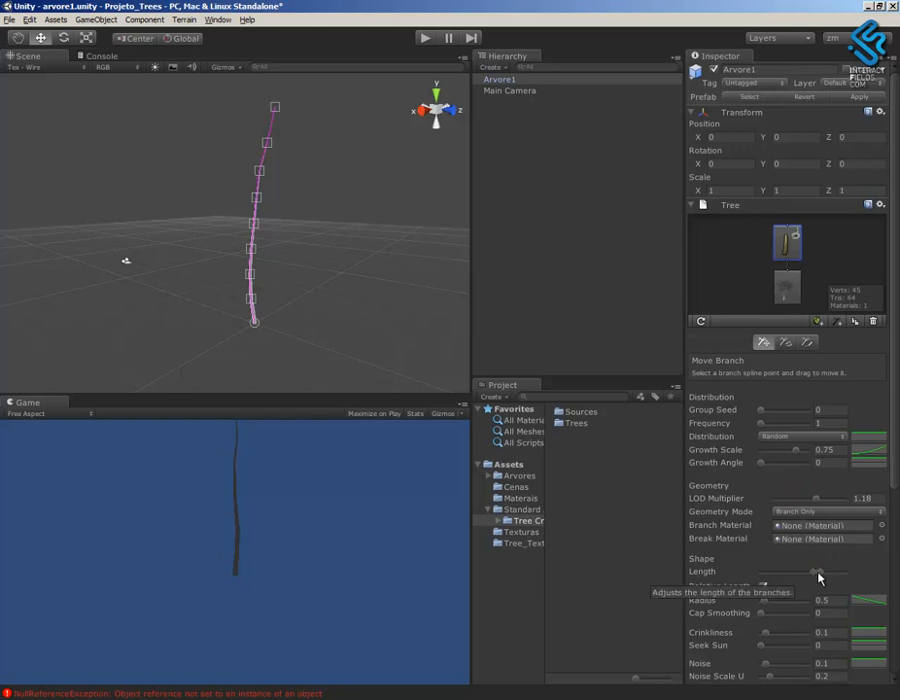
Widen the trunk's Length range by lowering its minimum and raising its maximum fully, and set its Radius to 1.61.
drag(896, 470, 894, 566)
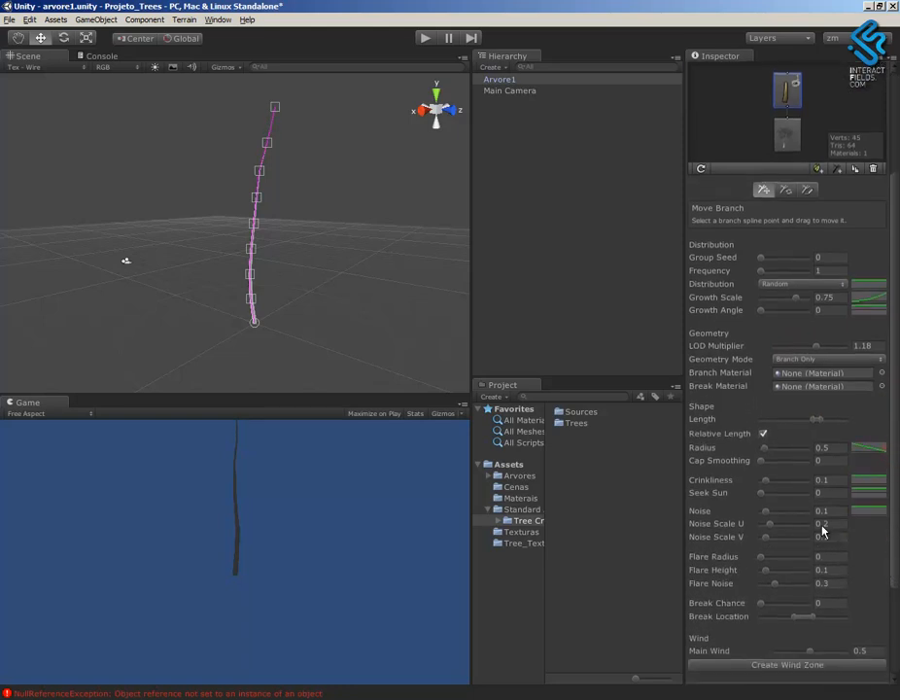
drag(813, 422, 782, 427)
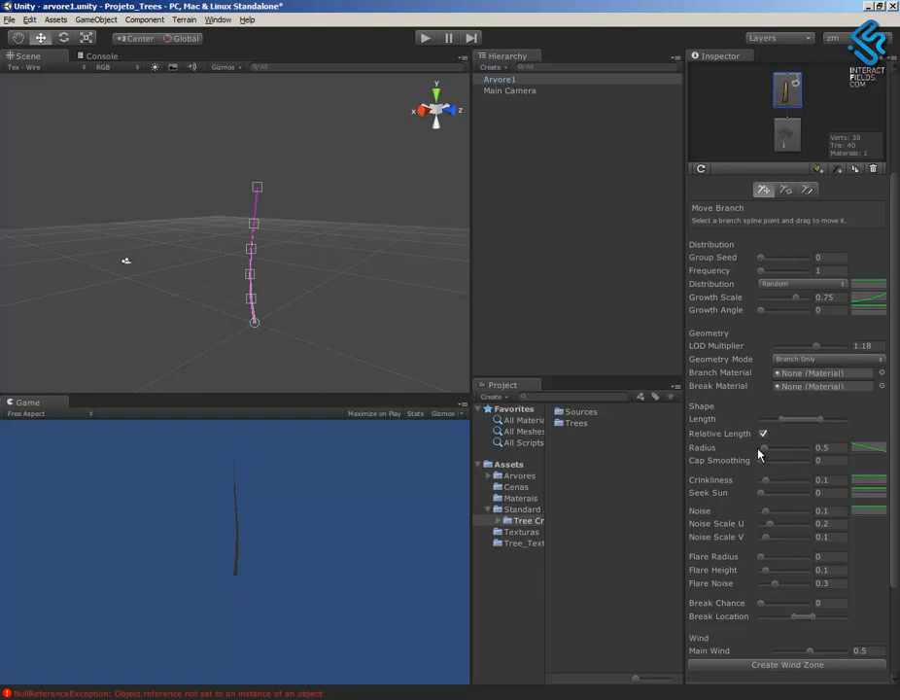
mouse_move(767, 452)
mouse_down()
mouse_move(783, 454)
mouse_move(777, 457)
mouse_up()
drag(823, 419, 852, 426)
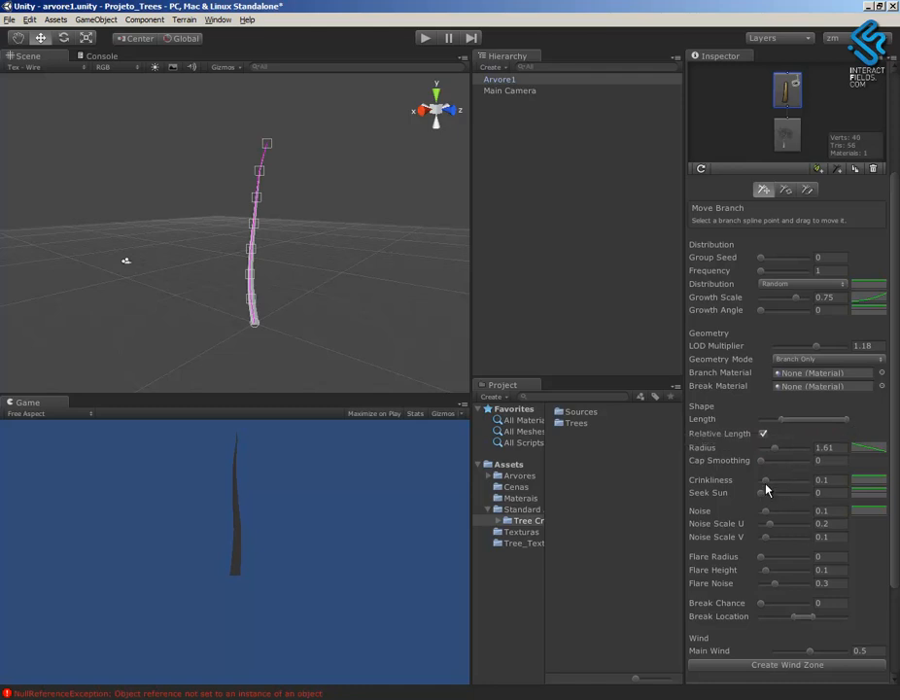
Set the trunk's Crinkliness to 0 and view the trunk from another side.
mouse_move(767, 485)
mouse_down()
mouse_move(784, 486)
mouse_move(761, 483)
mouse_up()
drag(892, 464, 756, 474)
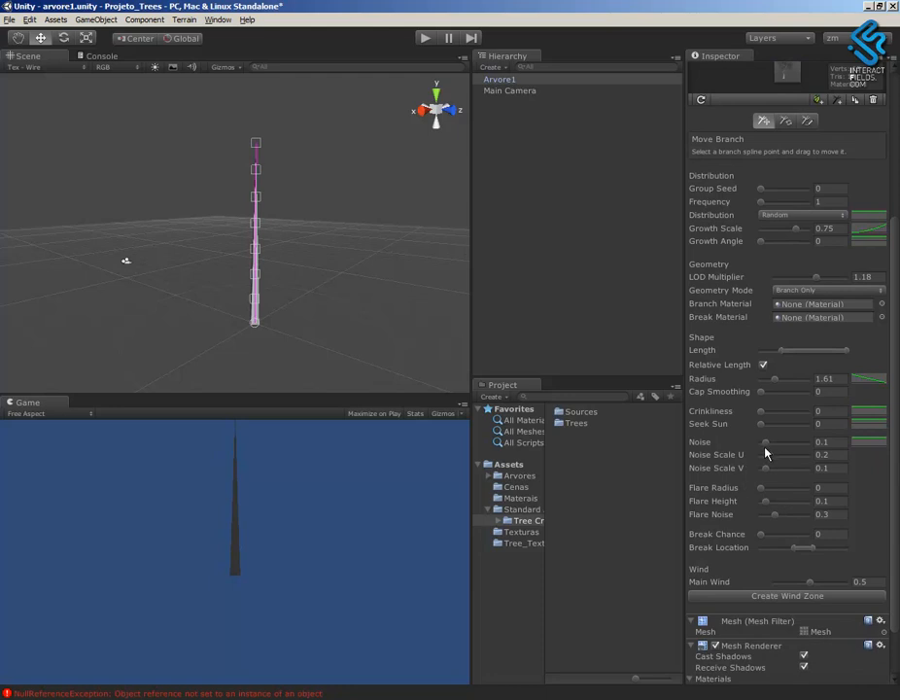
alt+drag(437, 375, 255, 322)
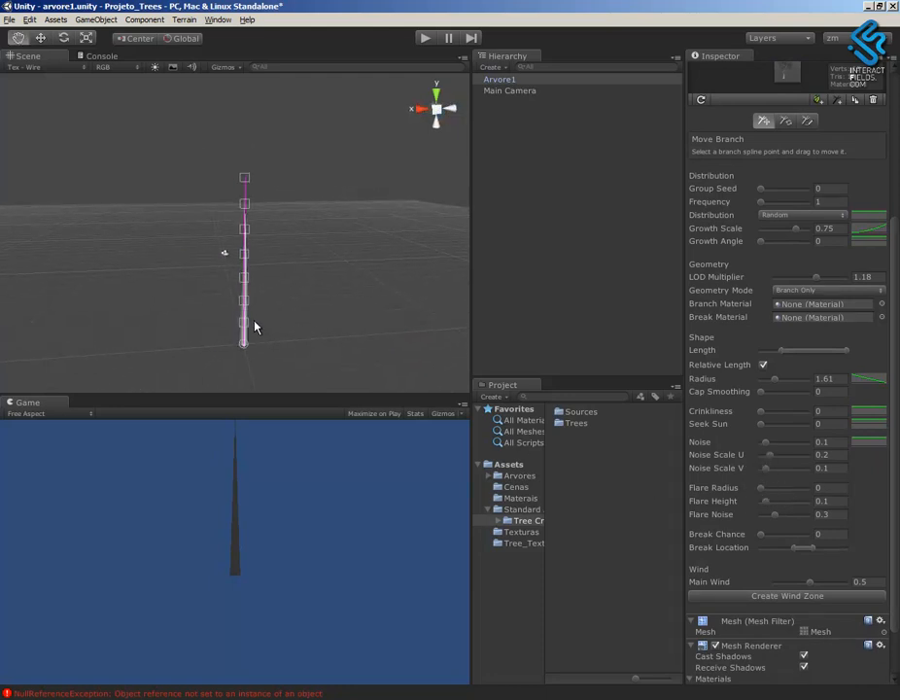
Set the trunk's Noise to 0.33 and check its surface up close.
click(764, 439)
drag(767, 443, 775, 446)
alt+drag(337, 313, 426, 276)
alt+right_drag(385, 271, 426, 296)
middle_drag(426, 295, 404, 266)
alt+right_drag(345, 251, 387, 298)
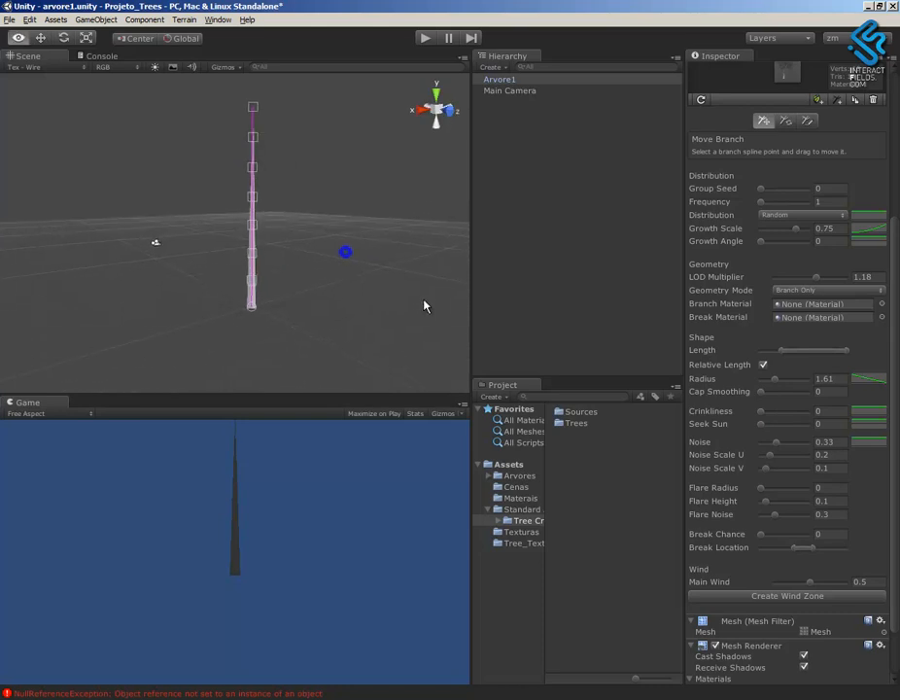
Assign BigTree_bark as the trunk's Branch Material, enlarging the material previews to choose it.
click(882, 303)
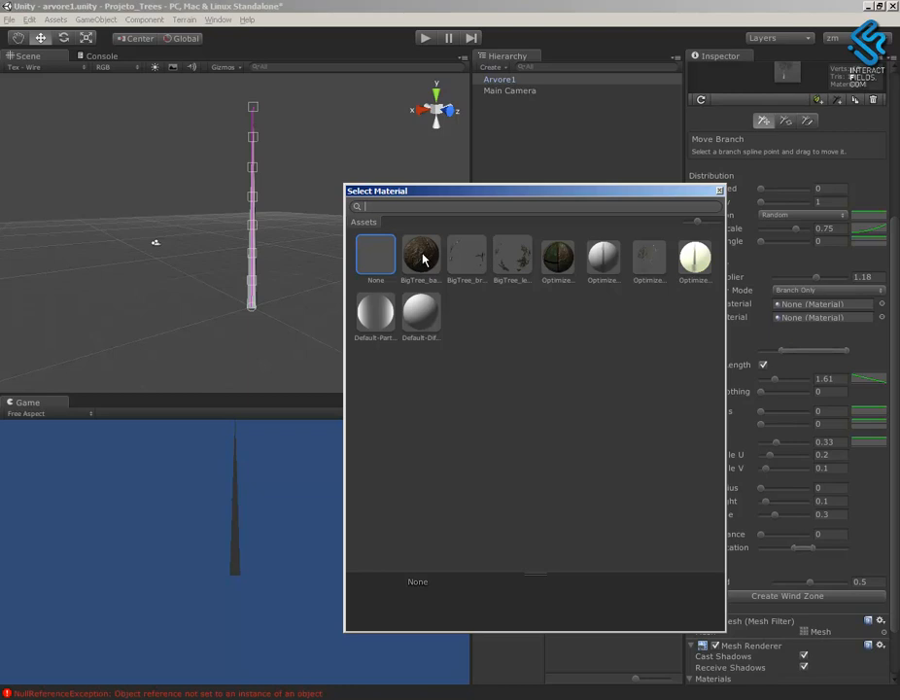
click(698, 221)
drag(702, 223, 712, 222)
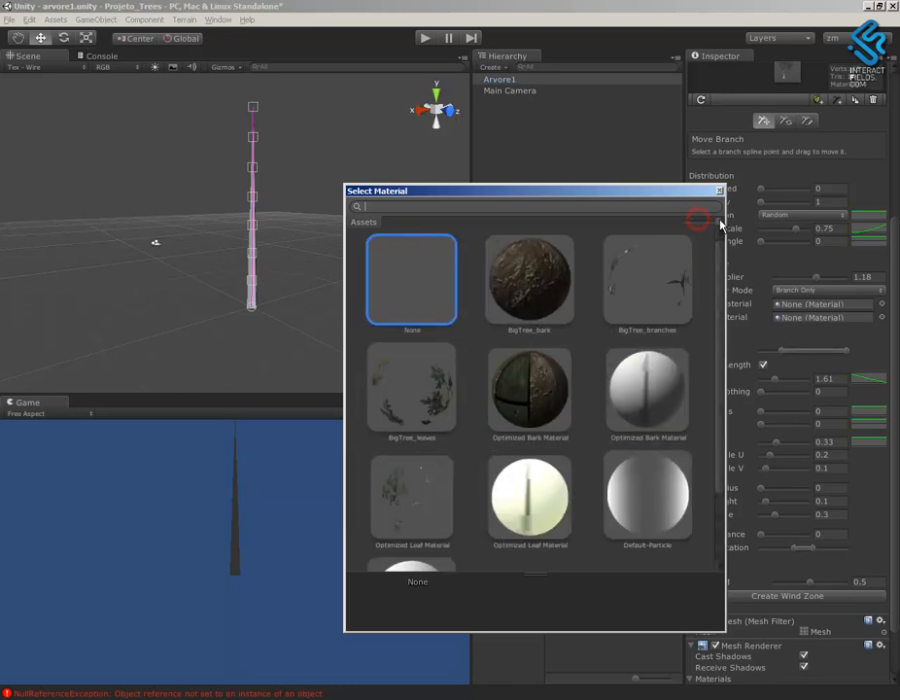
click(542, 279)
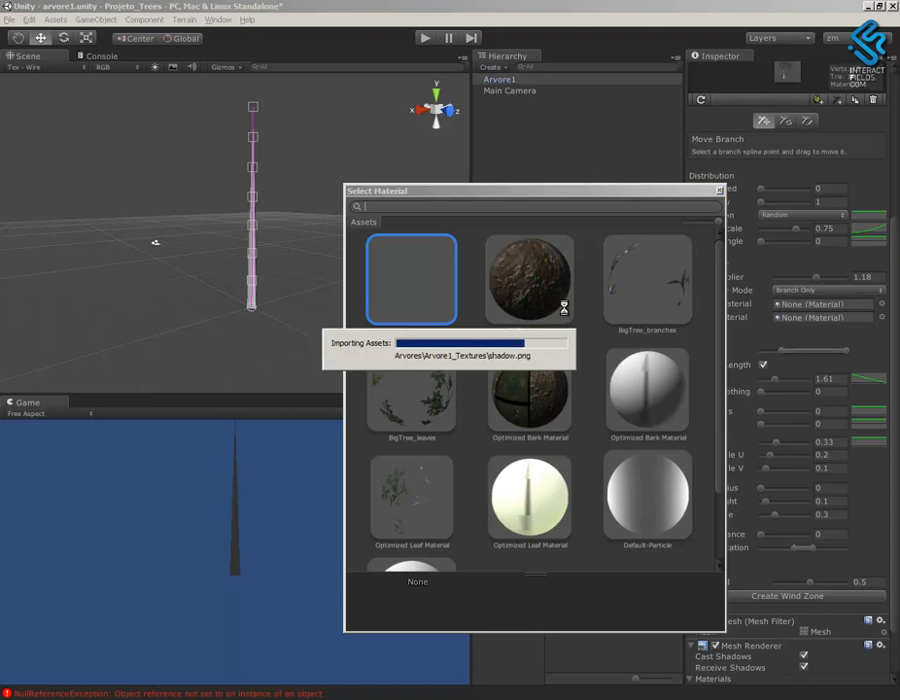
Inspect the bark texture on the trunk from several sides and locate the BigTree_bark material in the project assets.
alt+drag(330, 316, 452, 316)
alt+right_drag(317, 261, 506, 418)
alt+middle_drag(369, 337, 268, 323)
alt+right_drag(211, 228, 486, 419)
alt+middle_drag(275, 295, 363, 283)
alt+right_drag(352, 276, 326, 245)
alt+drag(313, 290, 413, 283)
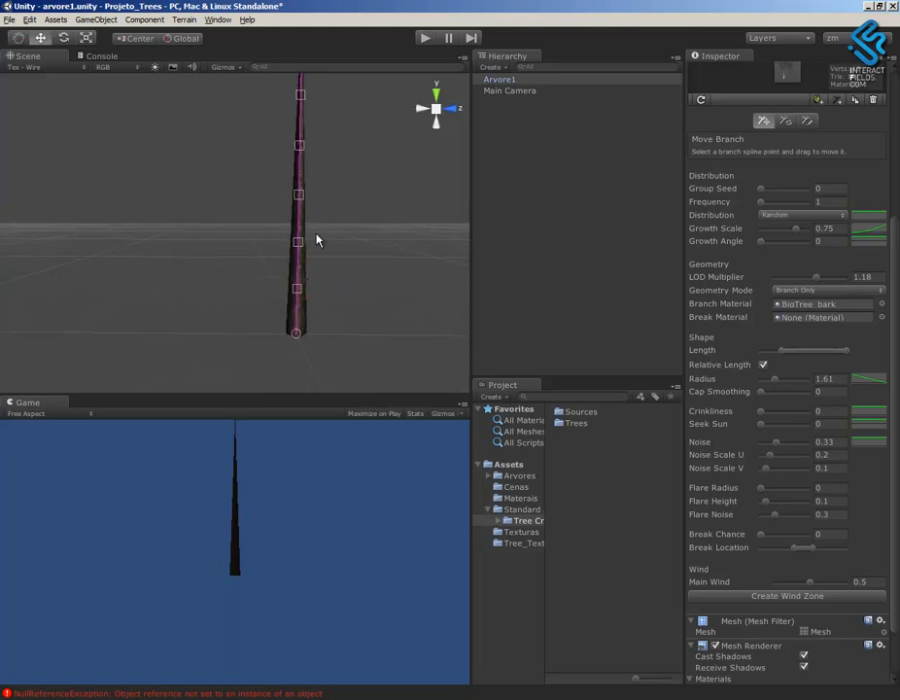
click(838, 302)
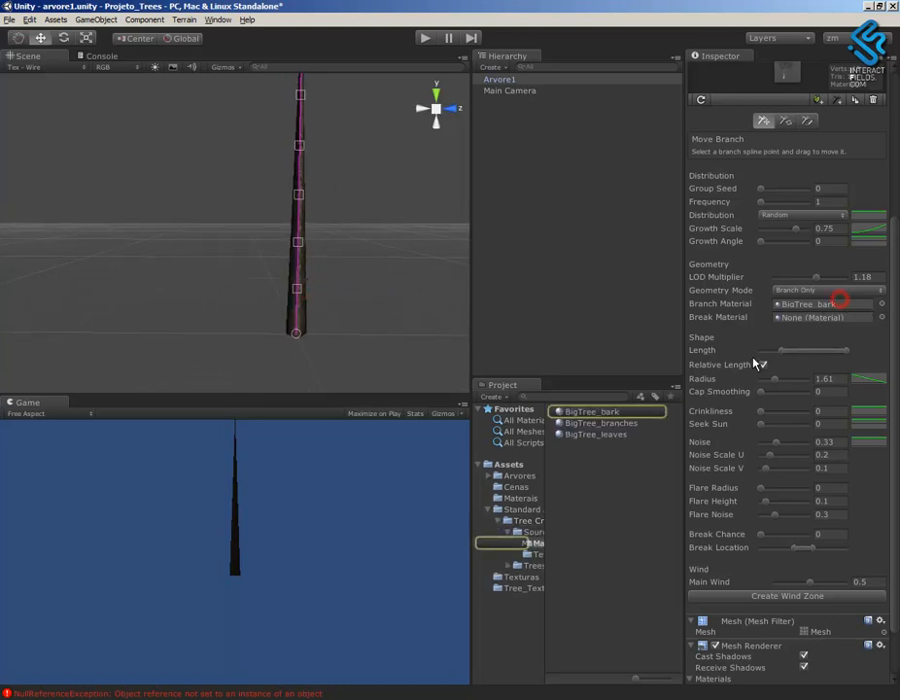
Examine the BigTree_bark material's settings, then reselect Arvore1 and look over the whole trunk.
click(592, 413)
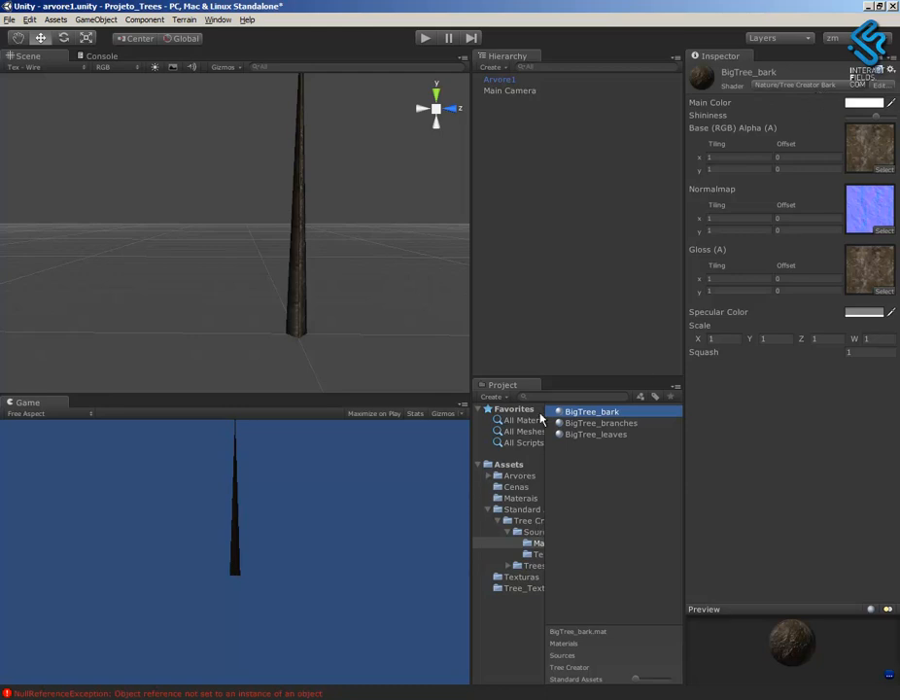
click(511, 82)
alt+right_drag(349, 281, 335, 260)
alt+middle_drag(335, 260, 317, 285)
mouse_move(318, 285)
alt+right_down()
mouse_move(287, 262)
mouse_move(321, 269)
alt+right_up()
alt+middle_drag(322, 269, 329, 294)
alt+right_drag(328, 294, 306, 288)
alt+middle_drag(307, 289, 296, 263)
alt+right_drag(296, 264, 401, 321)
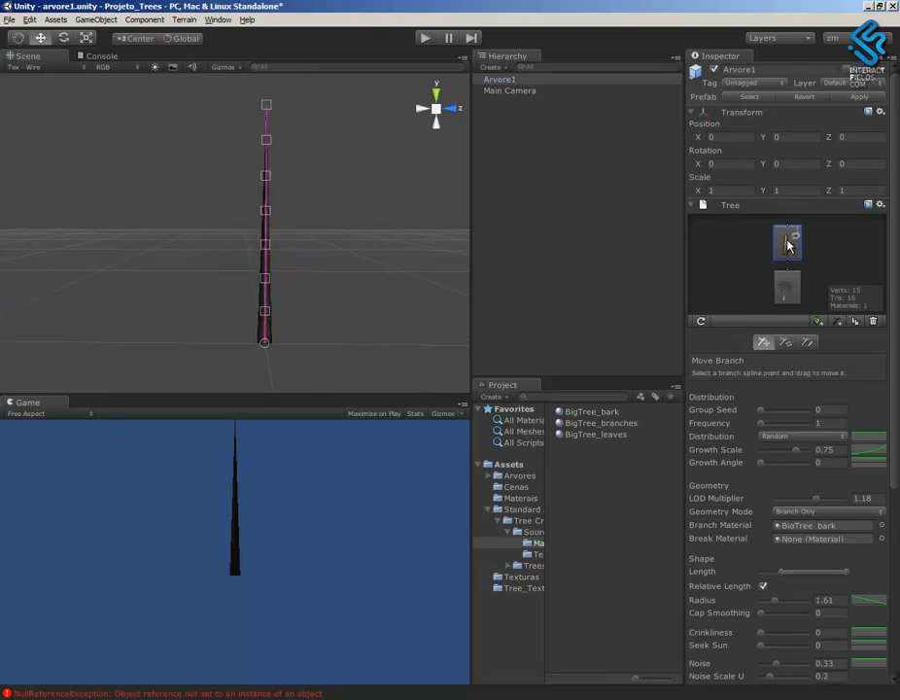
Try the Move Branch and Rotate Branch tools on the trunk's spline points and undo the rotation.
click(764, 343)
alt+right_drag(362, 342, 313, 306)
alt+drag(313, 306, 253, 322)
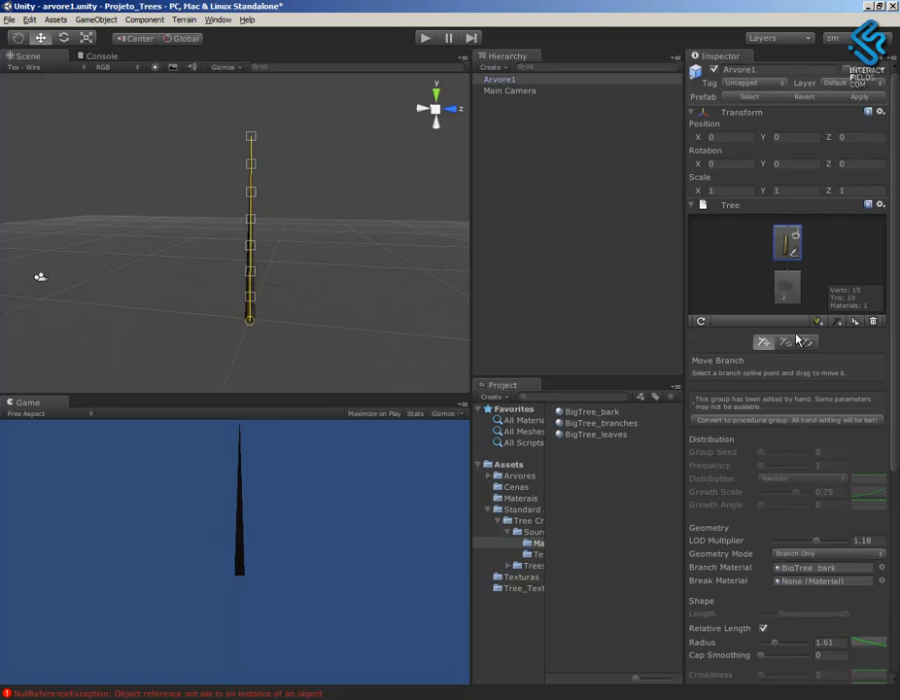
click(786, 341)
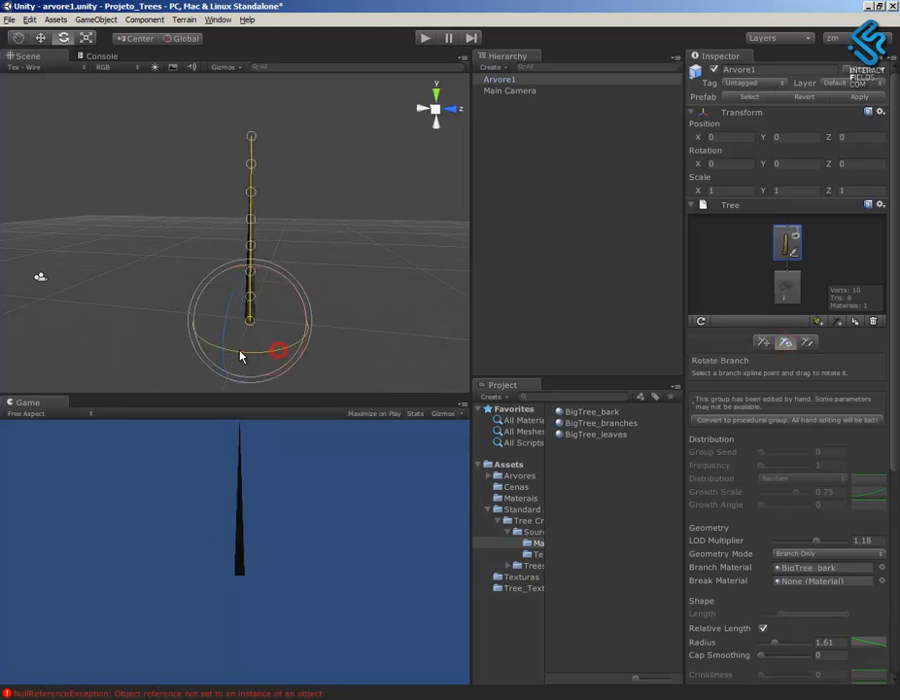
drag(324, 331, 312, 360)
key(ctrl+z)
Redraw the trunk as a winding curve from its third spline node upward with the Free Hand tool.
click(808, 342)
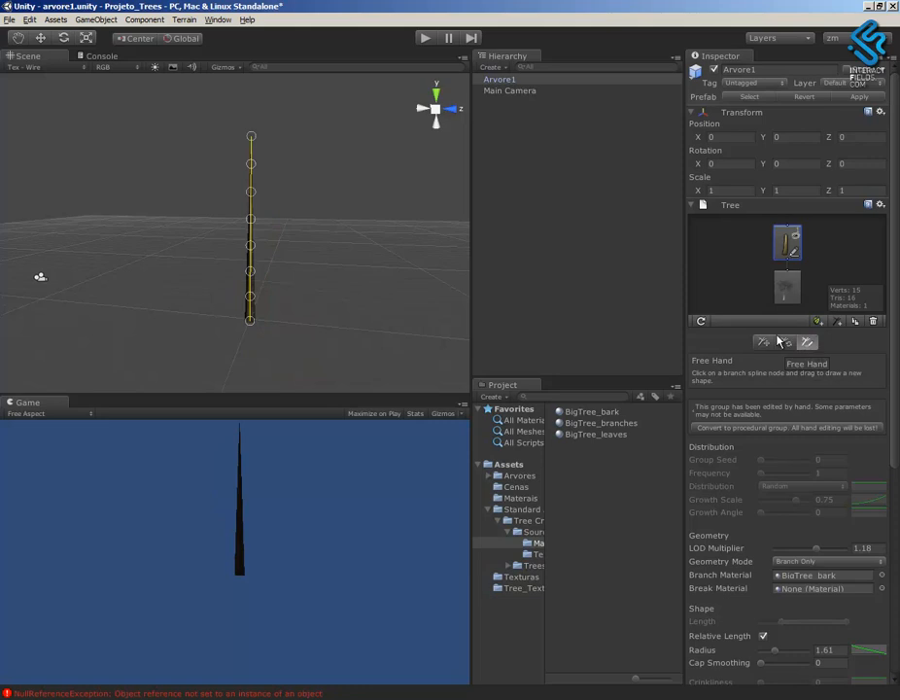
mouse_move(251, 273)
mouse_down()
mouse_move(326, 248)
mouse_move(317, 147)
mouse_move(284, 91)
mouse_up()
alt+right_drag(358, 299, 346, 319)
alt+drag(346, 318, 281, 267)
alt+drag(348, 335, 329, 321)
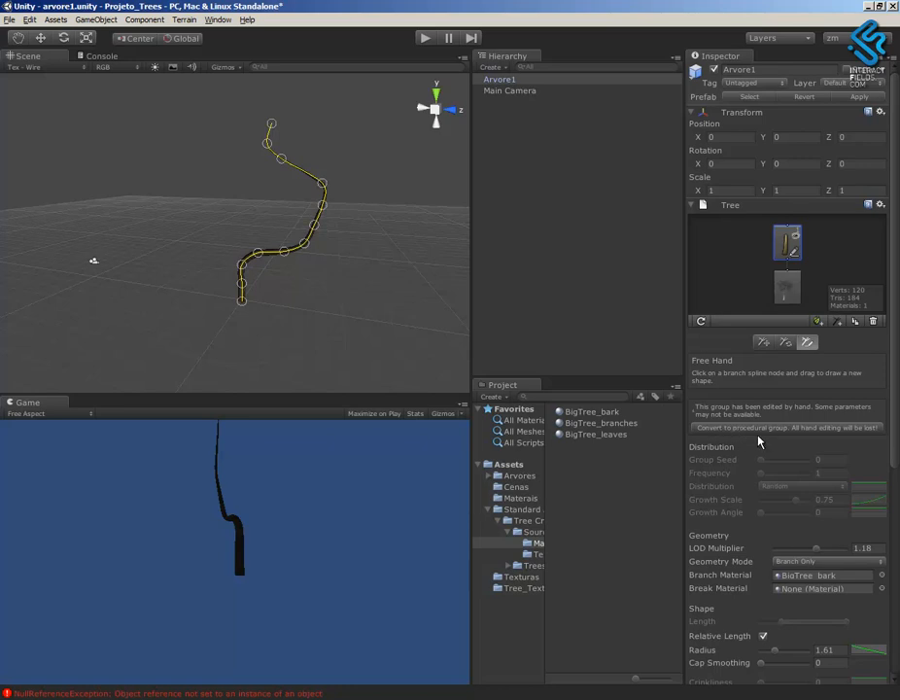
Convert the hand-edited trunk back to a procedural group, keeping its Frequency at 1.
click(789, 430)
alt+drag(316, 299, 244, 309)
alt+right_drag(245, 281, 377, 371)
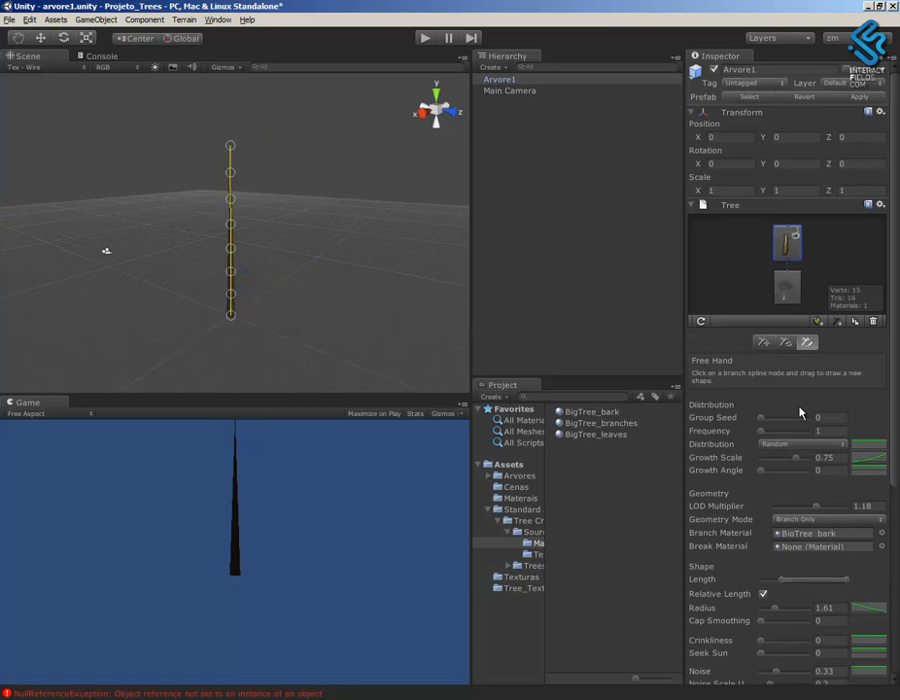
drag(762, 431, 759, 441)
alt+drag(339, 331, 421, 305)
alt+drag(316, 327, 390, 388)
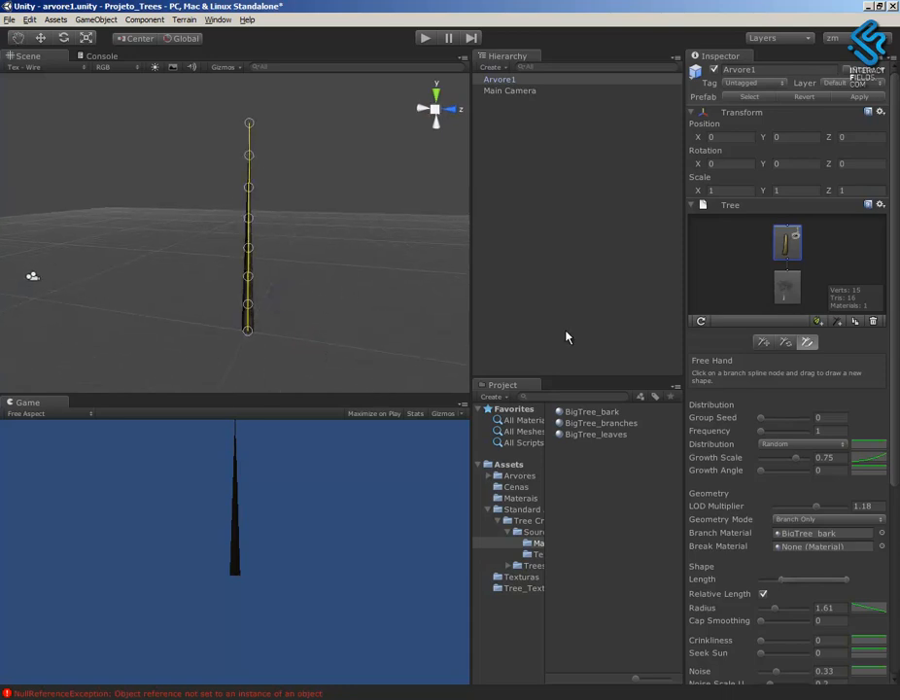
Add a branch group to the trunk and set its Frequency to 100.
double_click(778, 253)
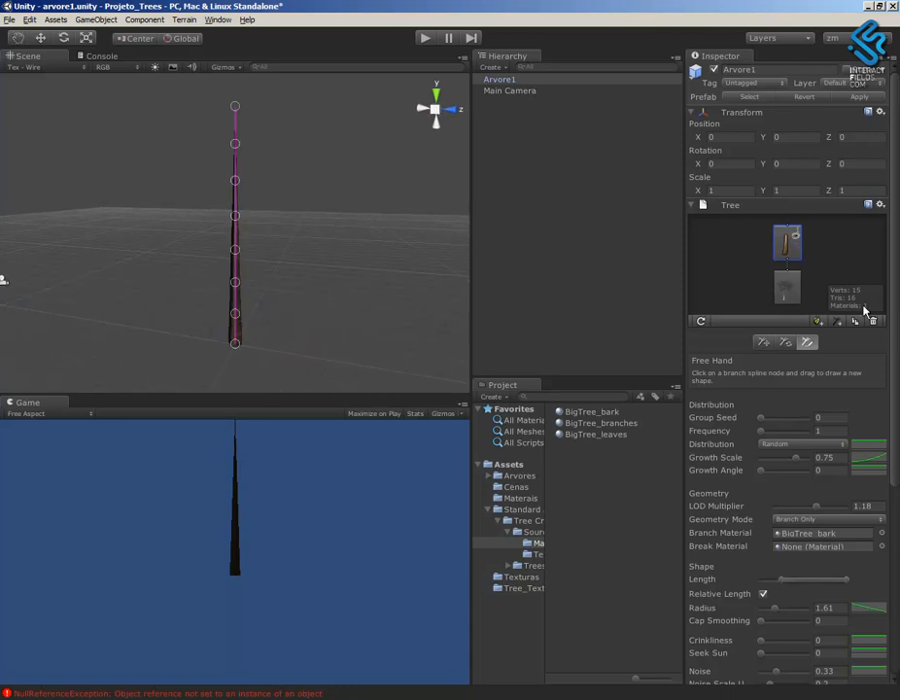
click(837, 321)
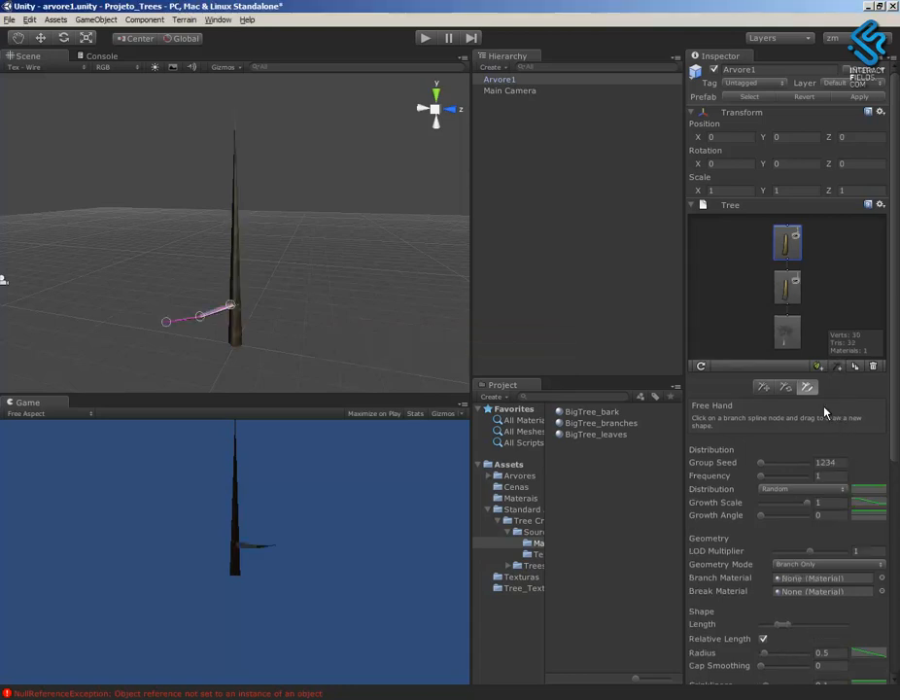
alt+drag(372, 318, 225, 310)
mouse_move(275, 342)
alt+mouse_down()
mouse_move(301, 422)
mouse_move(307, 270)
mouse_move(281, 295)
alt+mouse_up()
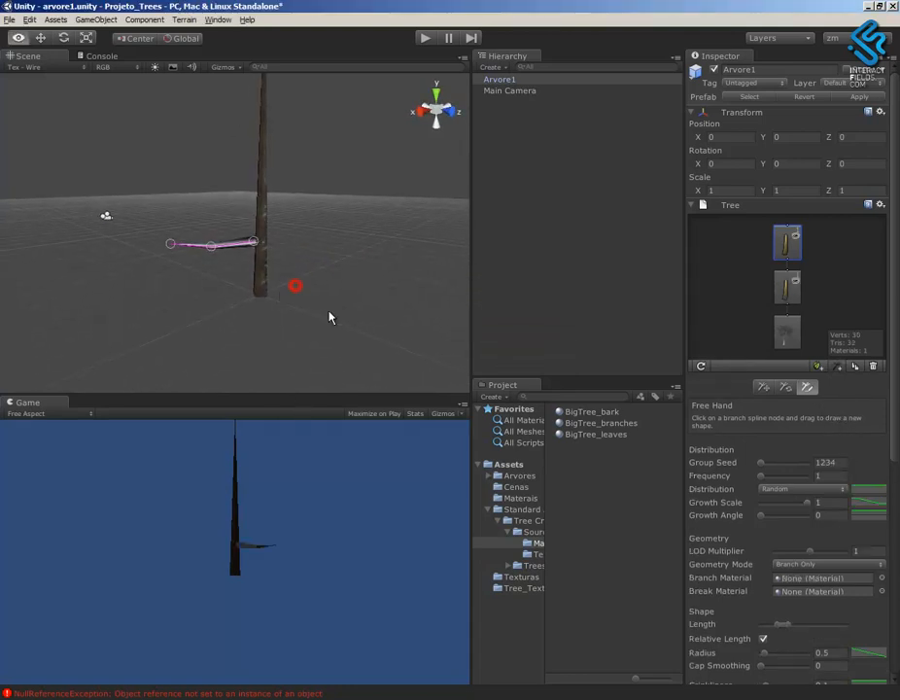
drag(761, 480, 806, 483)
alt+drag(465, 334, 385, 324)
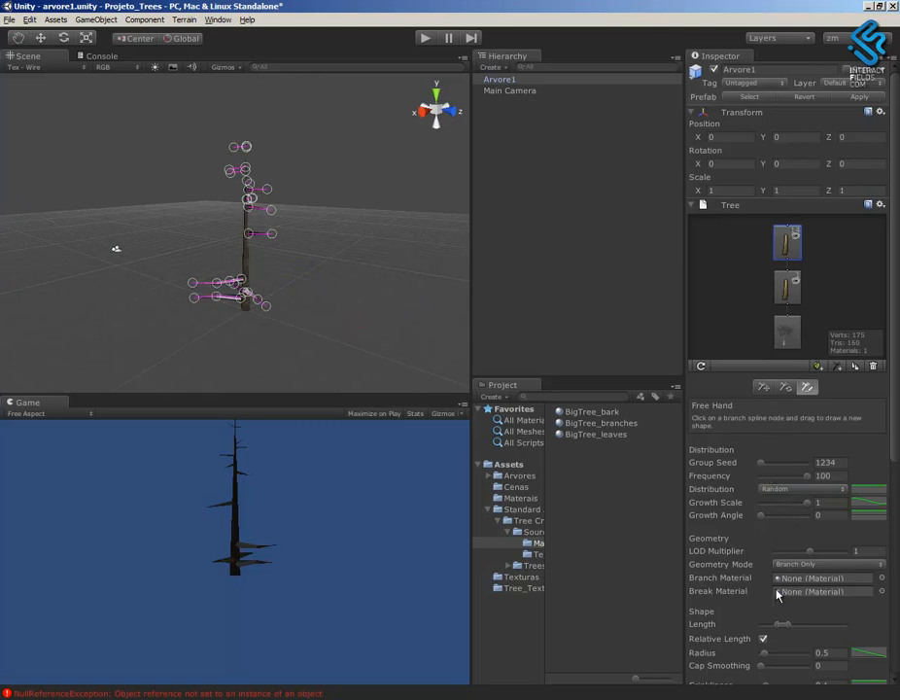
Set the new branches' Growth Angle to 0.65 and assign BigTree_bark as their Branch Material.
drag(895, 436, 895, 463)
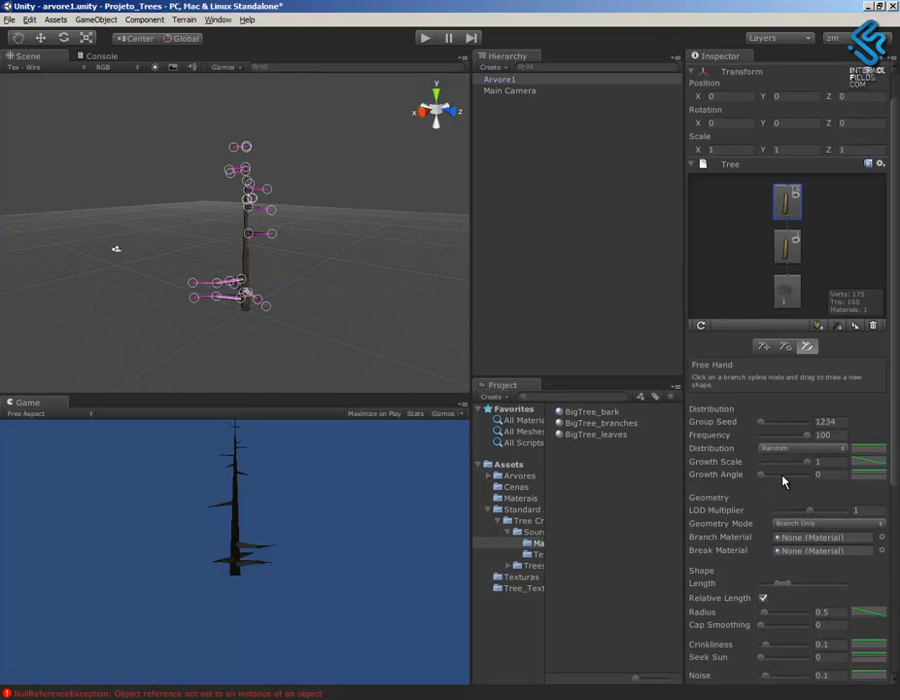
drag(762, 477, 790, 476)
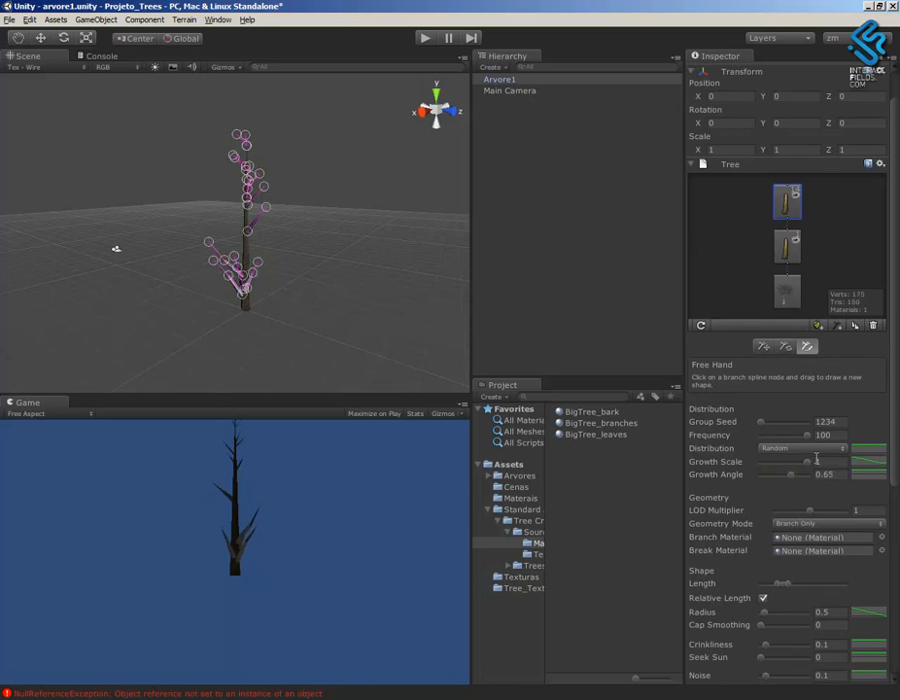
drag(896, 435, 896, 520)
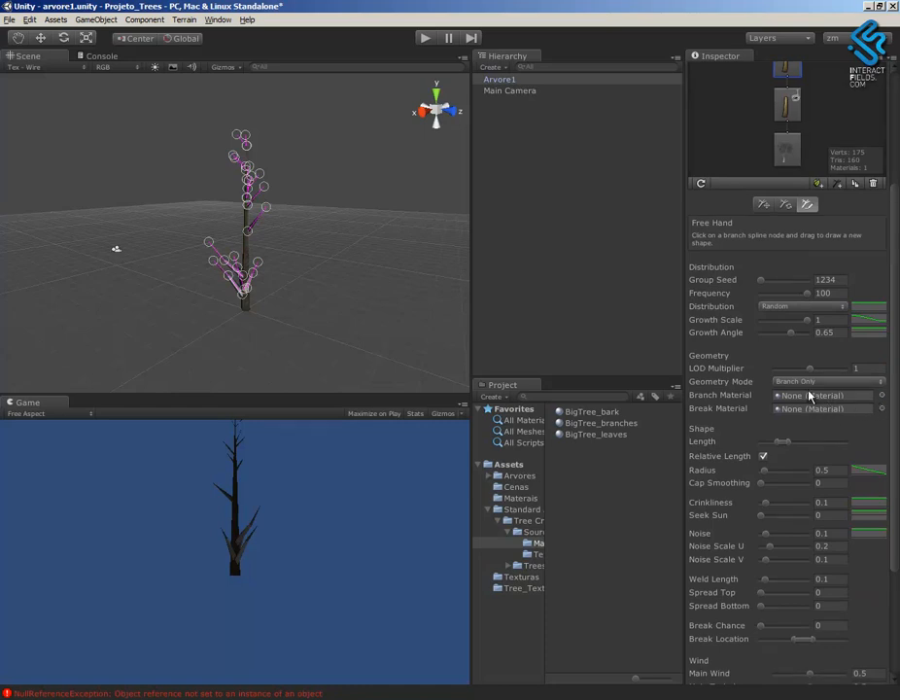
click(881, 395)
click(544, 285)
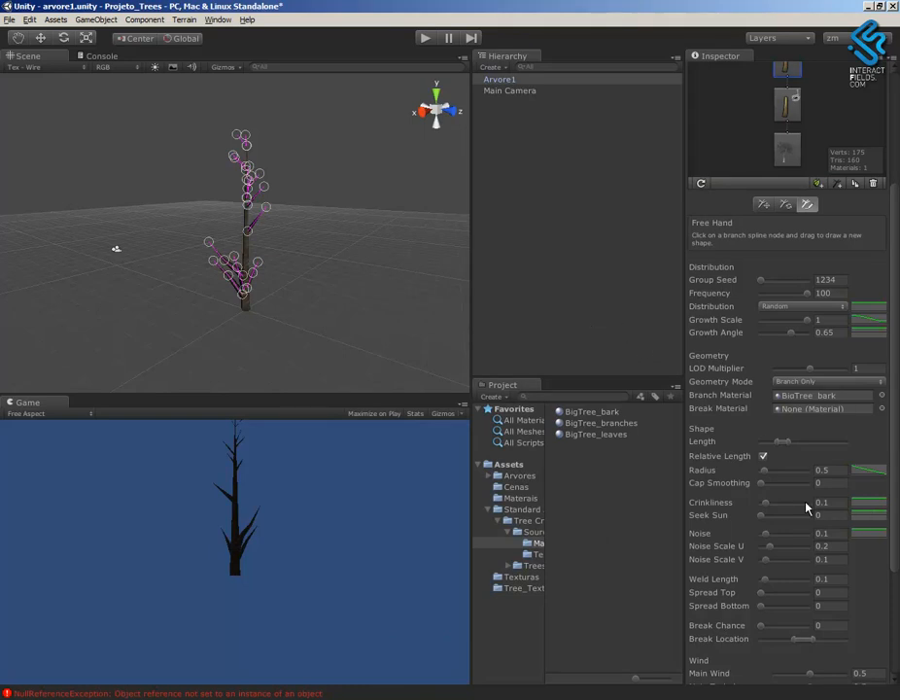
Extend the upper end of the branches' Length range to its maximum and view the tree from several sides.
drag(783, 442, 847, 449)
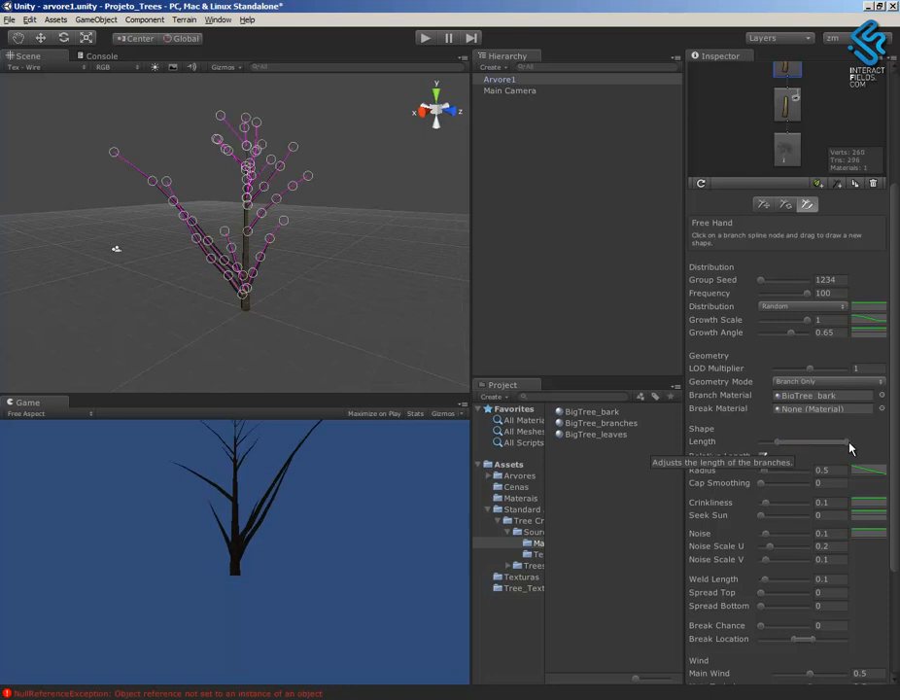
alt+drag(388, 311, 420, 310)
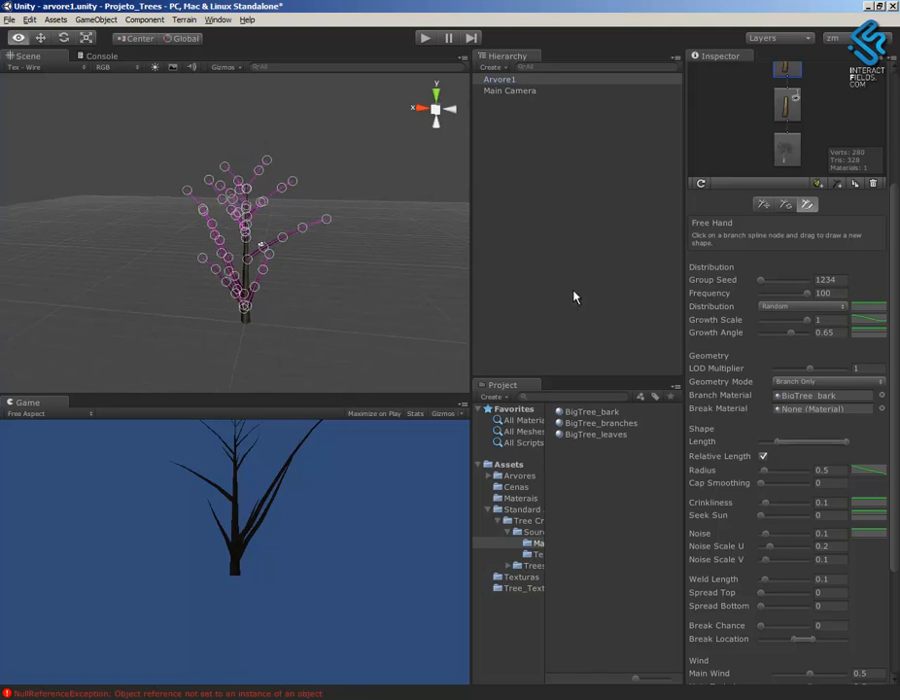
scroll(893, 260, up, 3)
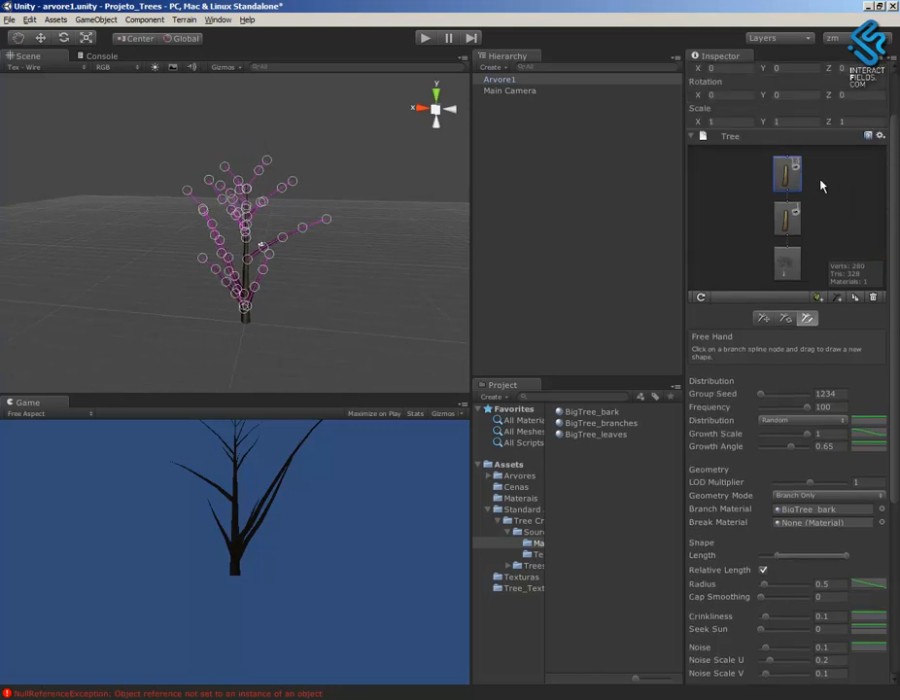
alt+drag(282, 258, 399, 315)
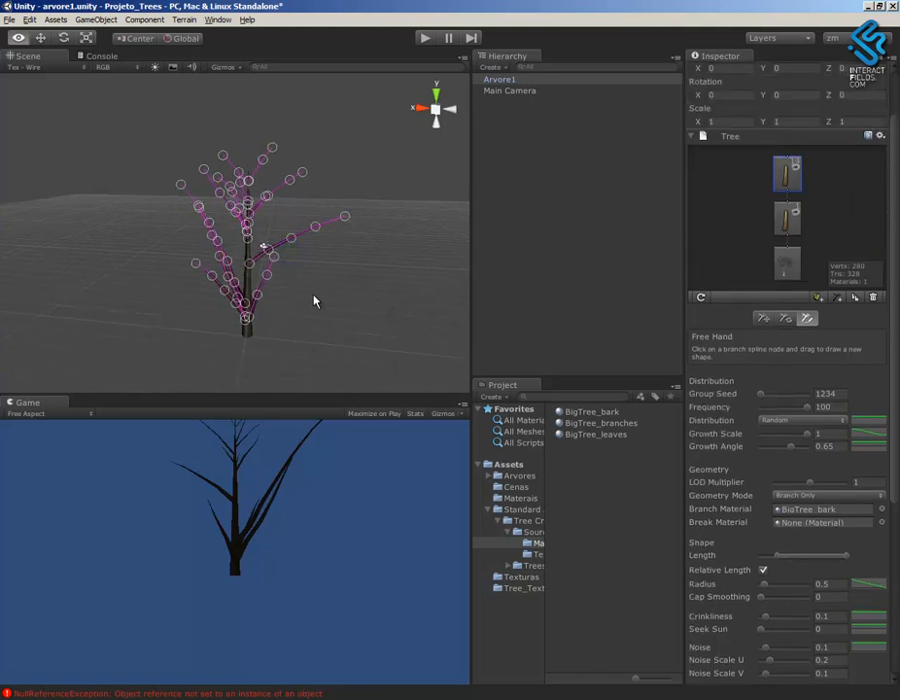
alt+drag(307, 292, 369, 301)
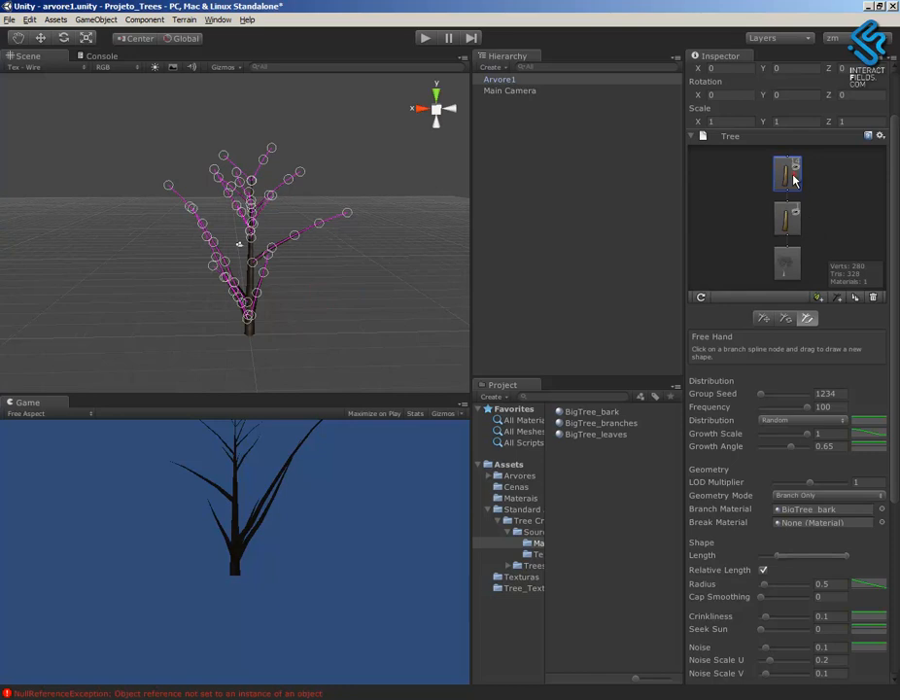
Duplicate the branch group and hide the original group.
click(859, 302)
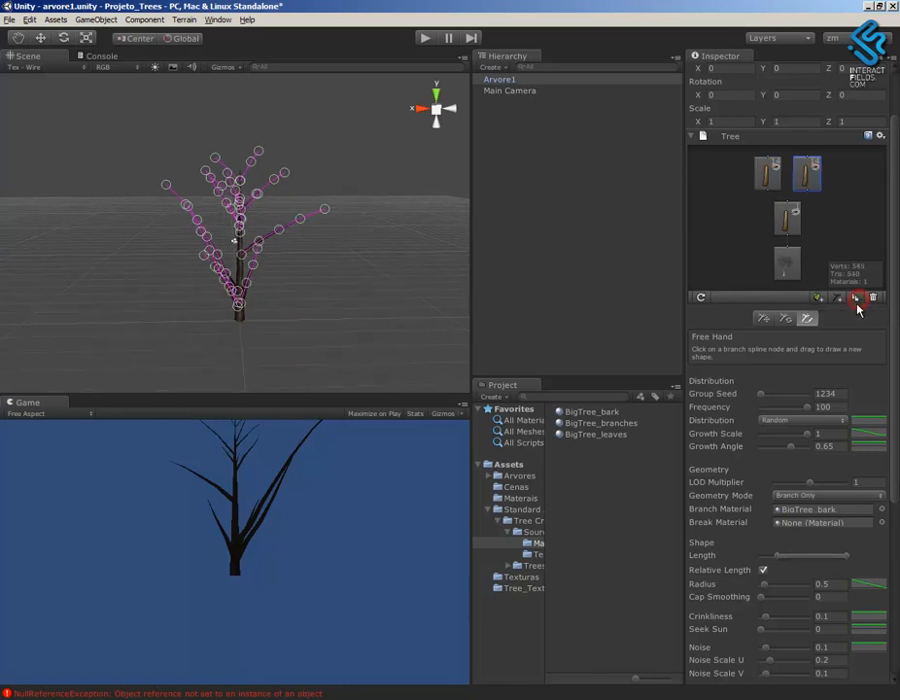
click(779, 171)
click(777, 167)
alt+drag(318, 269, 334, 256)
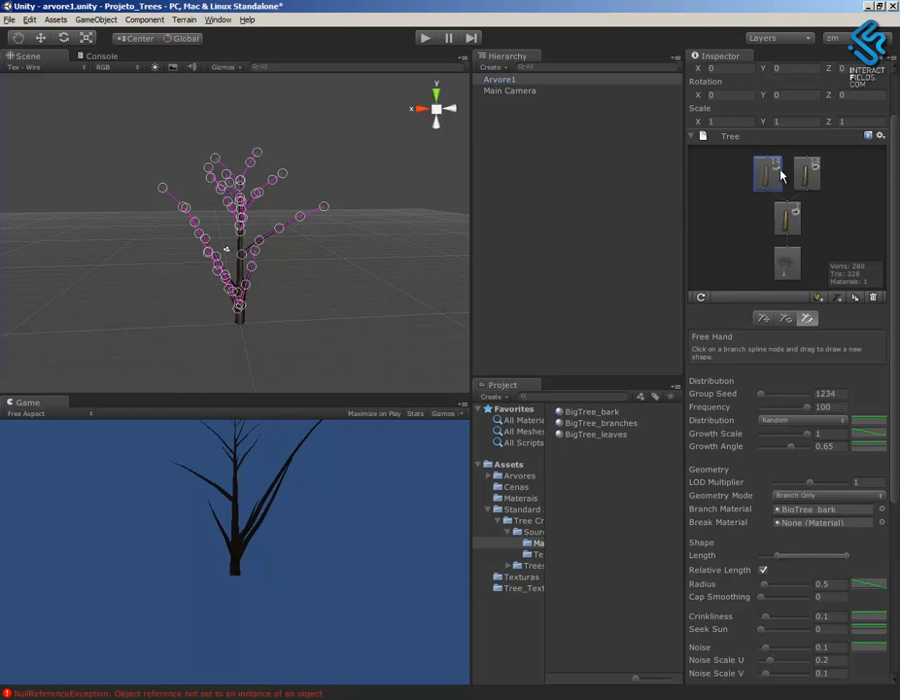
Set the duplicate branch group's Distribution to Alternate and show the original group again for comparison.
click(813, 176)
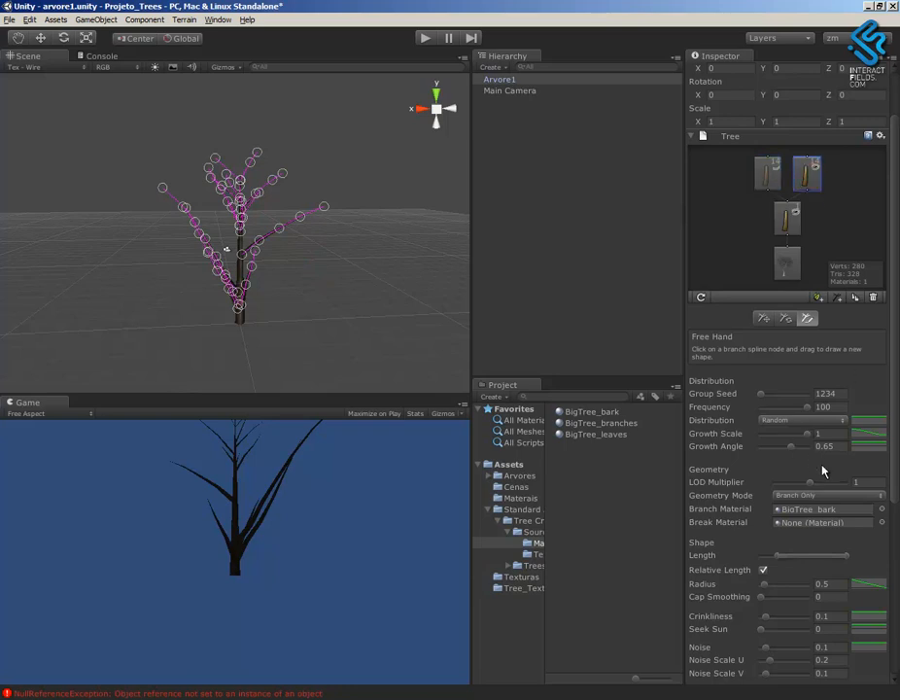
click(795, 421)
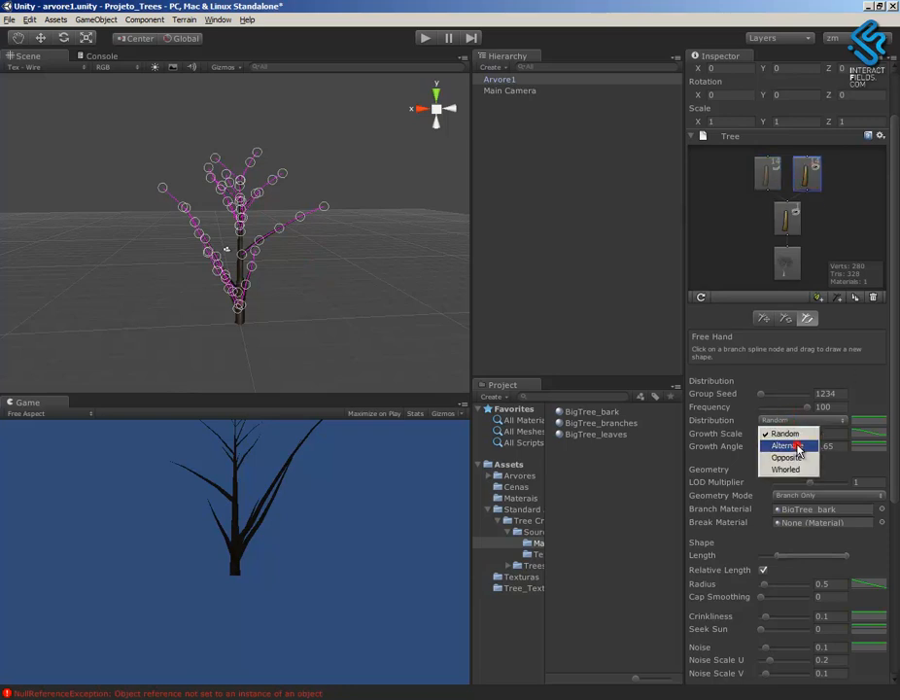
click(796, 445)
click(777, 173)
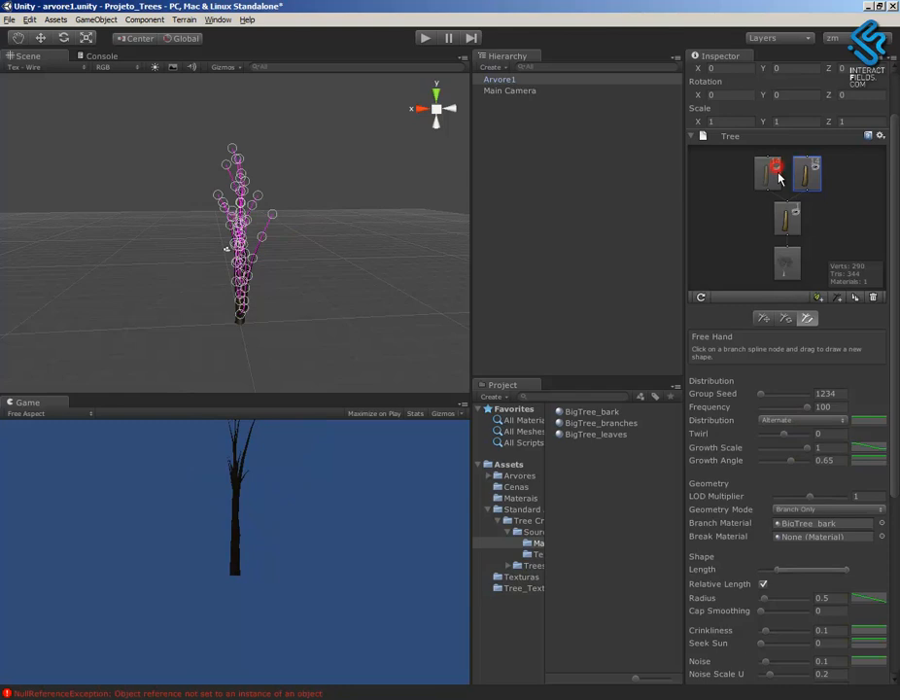
alt+drag(322, 293, 608, 291)
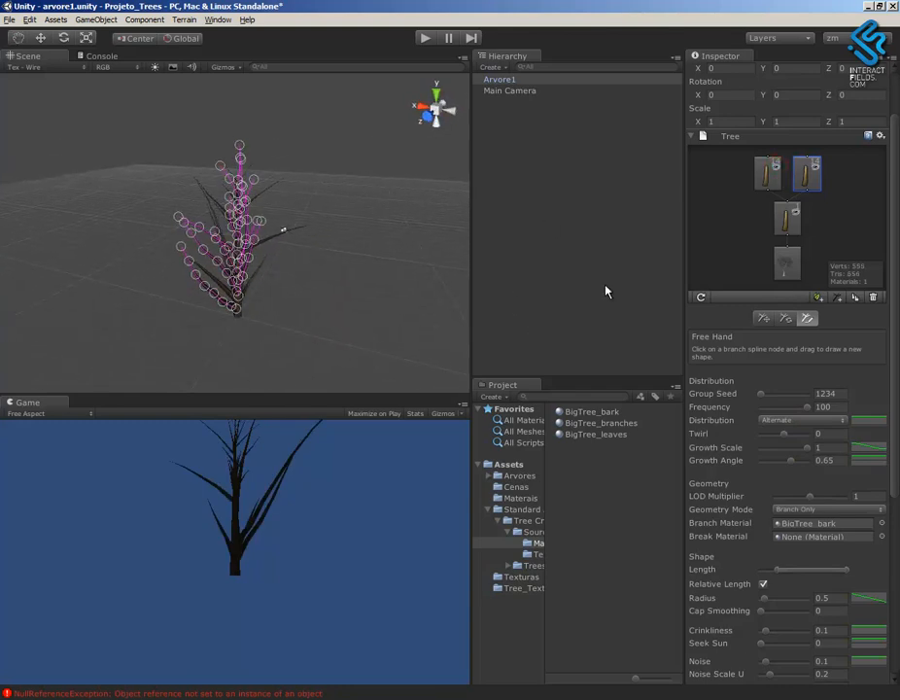
Delete the duplicate branch group.
click(872, 296)
alt+drag(291, 283, 383, 323)
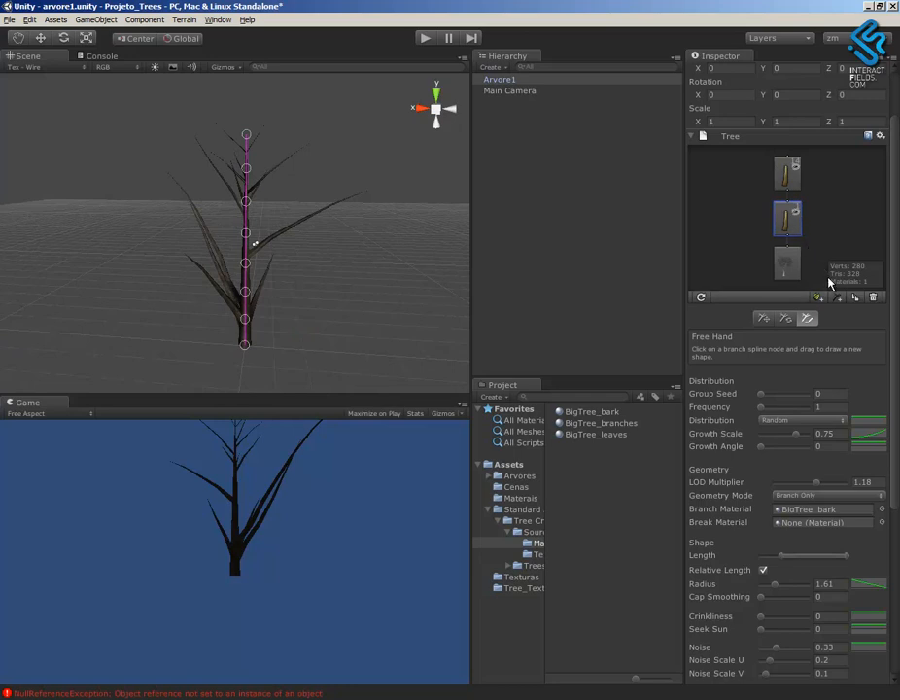
Add a leaf group to the remaining branch group and view the leaf planes from different sides.
click(789, 179)
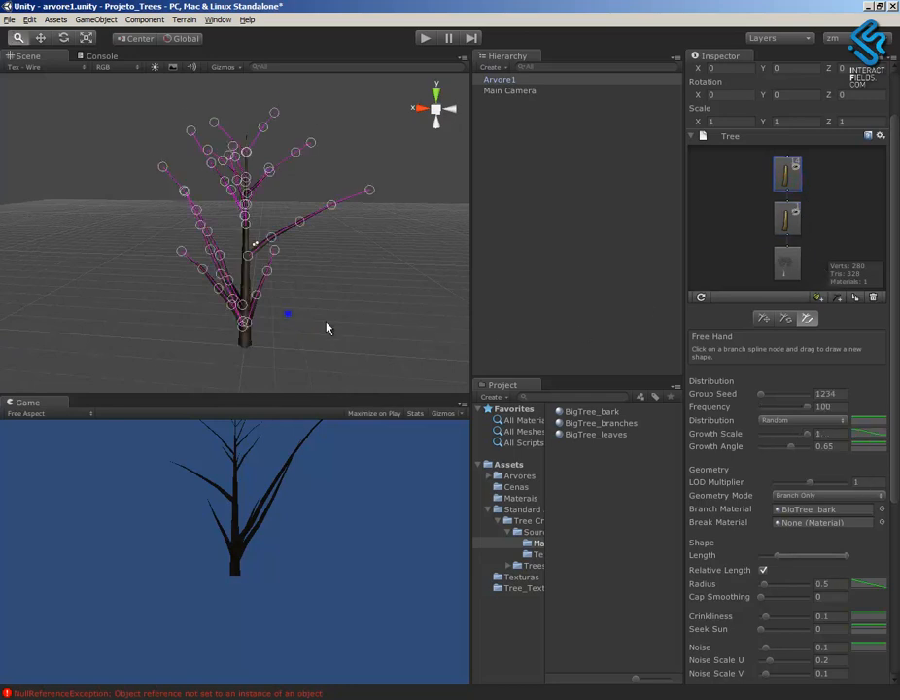
alt+drag(288, 313, 412, 341)
alt+drag(337, 297, 339, 324)
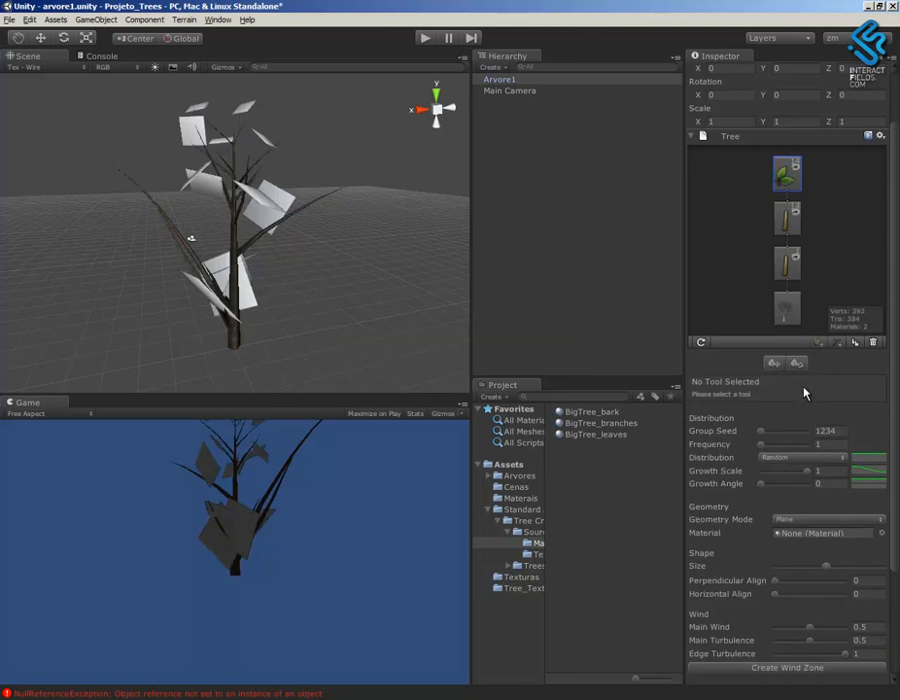
alt+drag(387, 281, 309, 275)
mouse_move(309, 276)
alt+right_down()
mouse_move(382, 307)
mouse_move(320, 294)
alt+right_up()
alt+drag(319, 294, 375, 317)
alt+right_drag(357, 326, 339, 310)
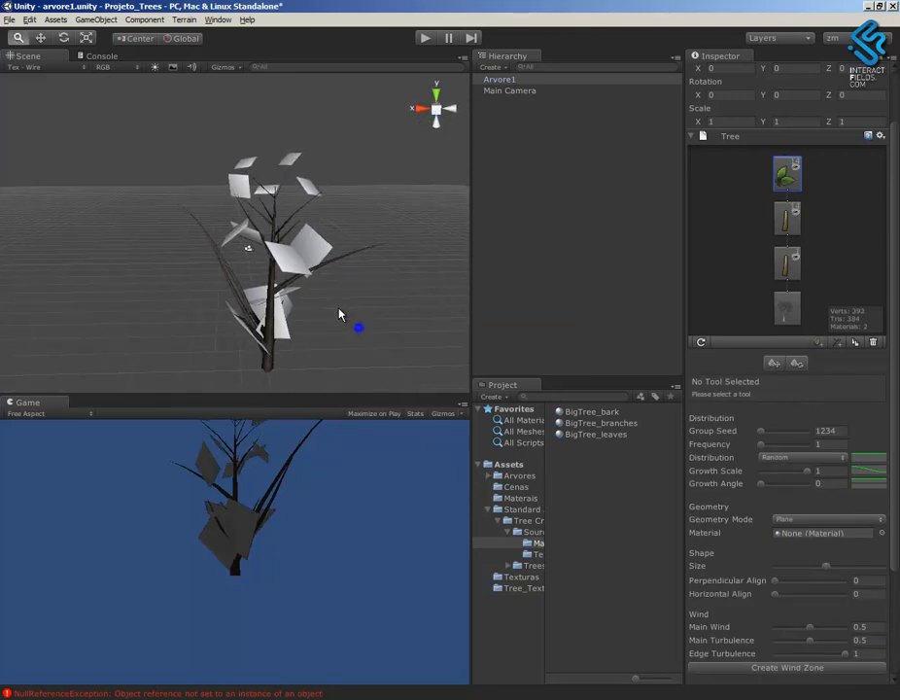
Set the leaf group's Frequency to 20 and its Distribution to Alternate.
double_click(784, 177)
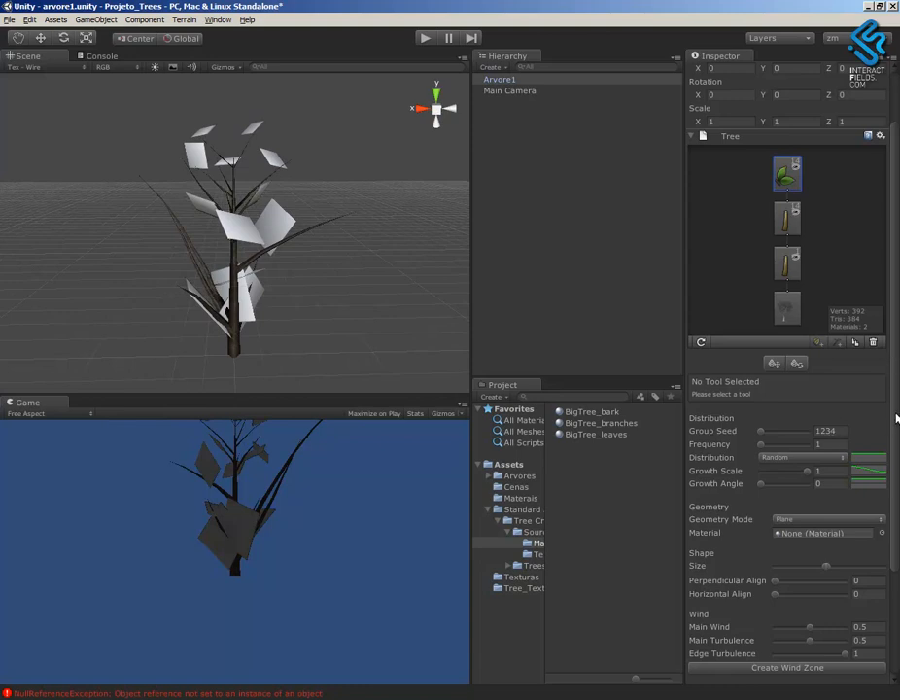
click(896, 417)
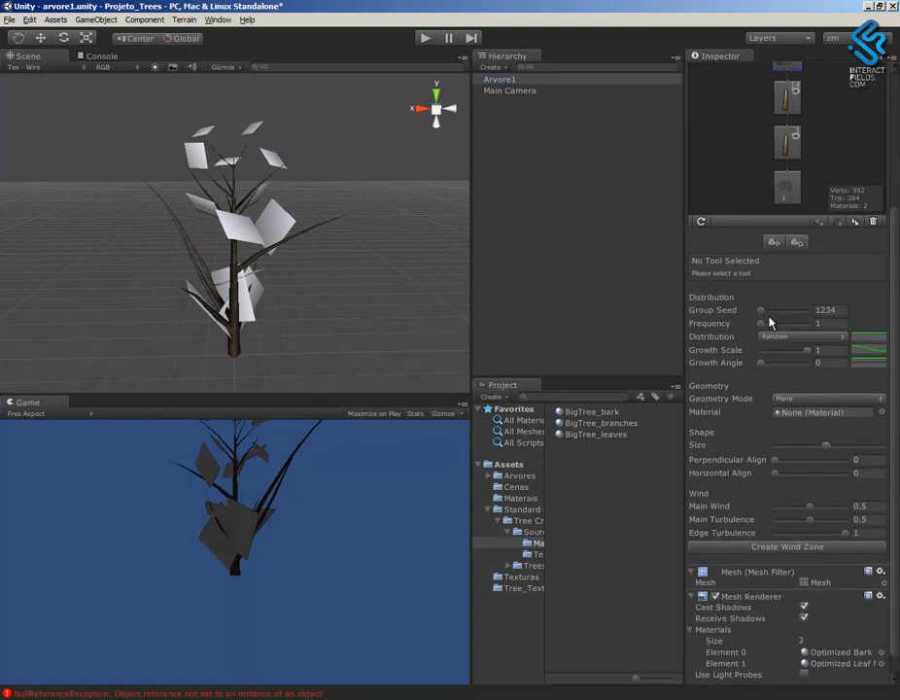
drag(761, 324, 775, 326)
click(785, 336)
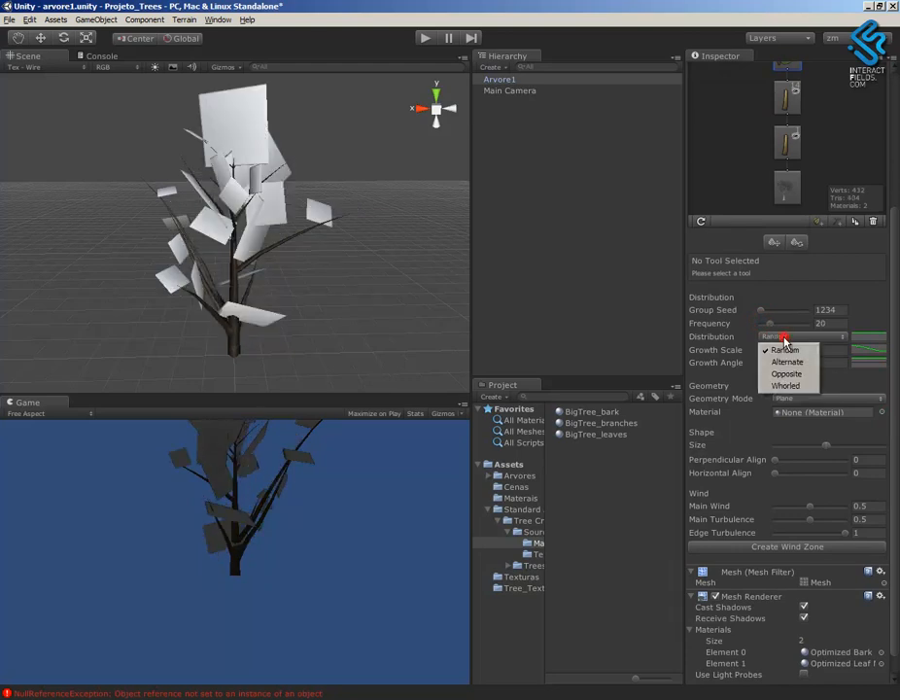
click(786, 362)
mouse_move(413, 316)
alt+mouse_down()
mouse_move(343, 317)
mouse_move(439, 336)
alt+mouse_up()
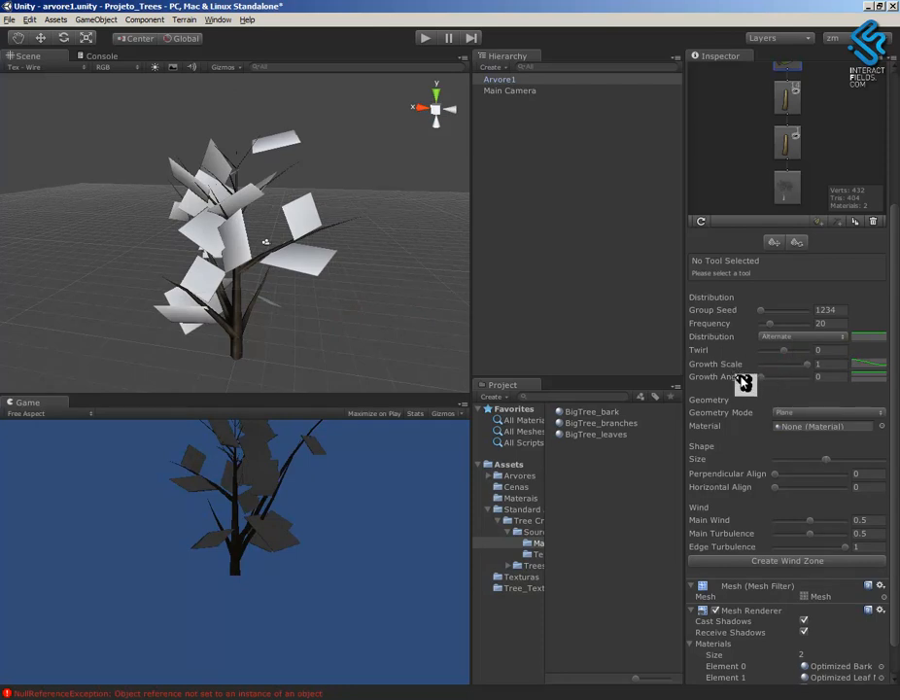
Try the Cross and TriCross geometry modes on the leaf group and compare their shapes from different angles.
click(793, 413)
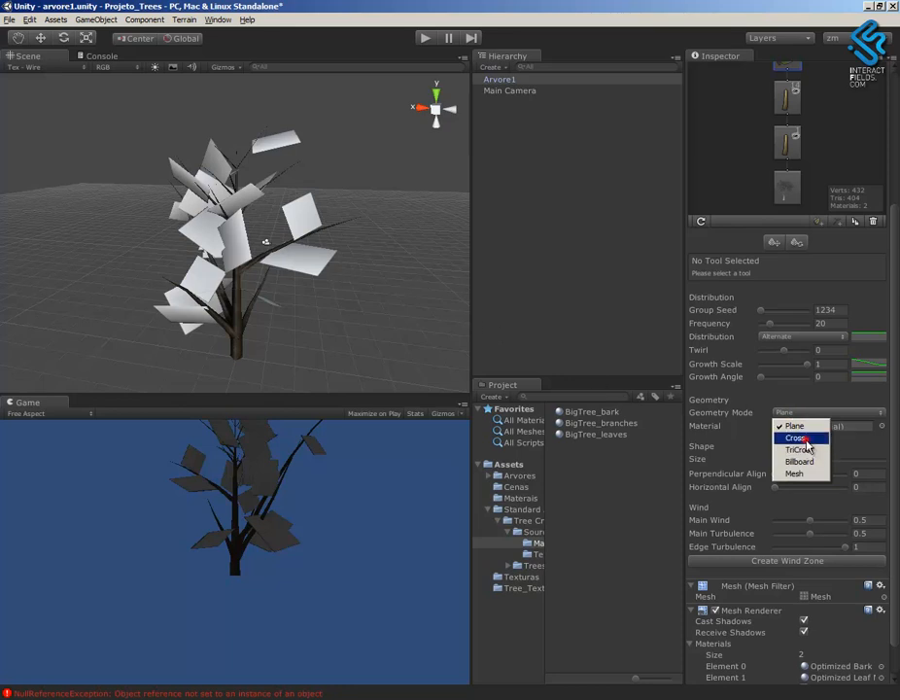
click(801, 439)
alt+drag(398, 309, 389, 307)
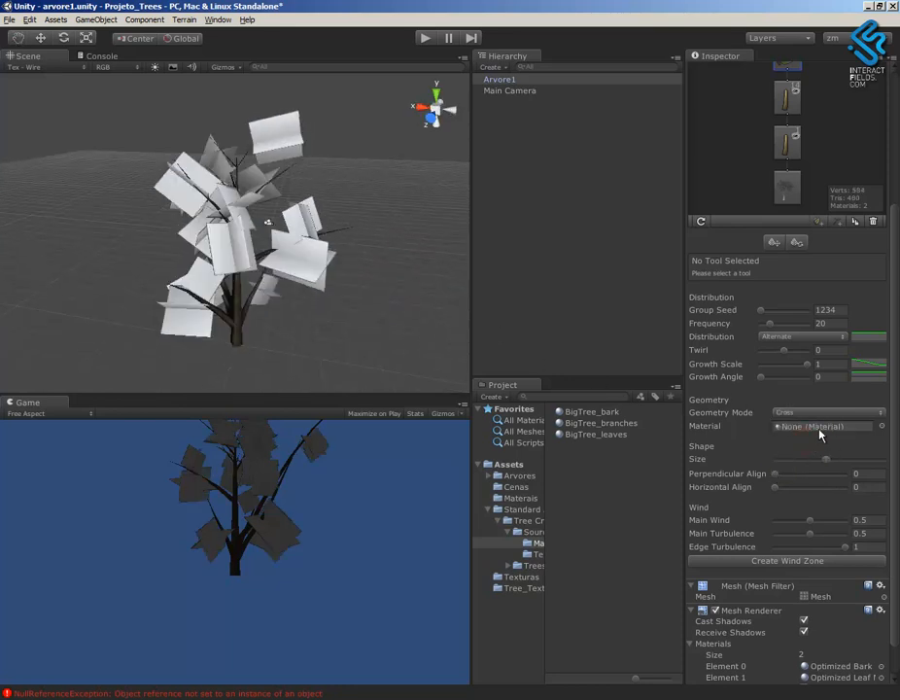
click(797, 412)
click(810, 450)
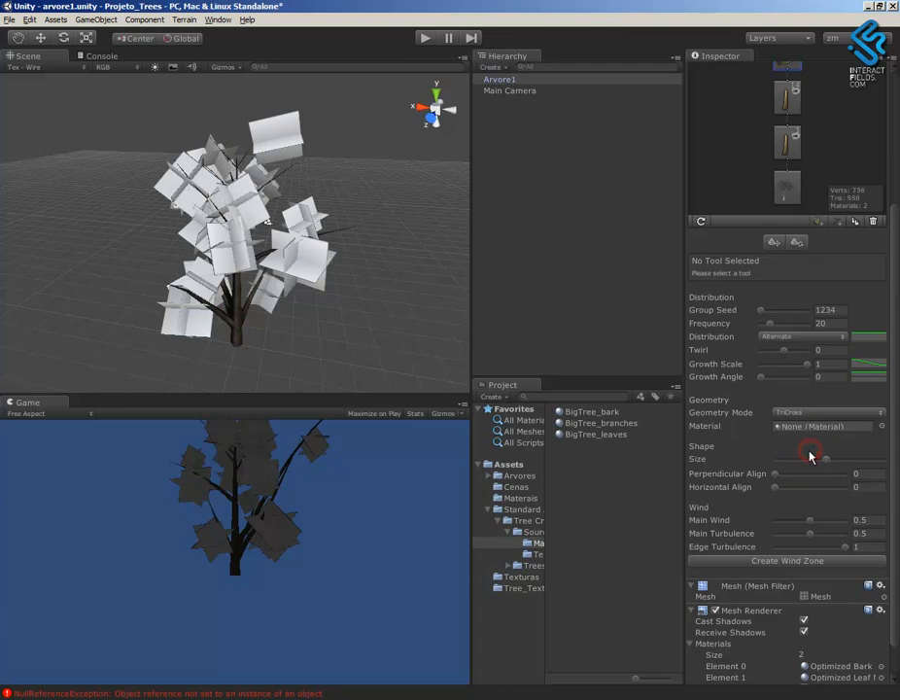
alt+drag(352, 315, 433, 264)
Try the Billboard geometry mode on the leaf group, check it from another angle, and try Mesh.
click(803, 412)
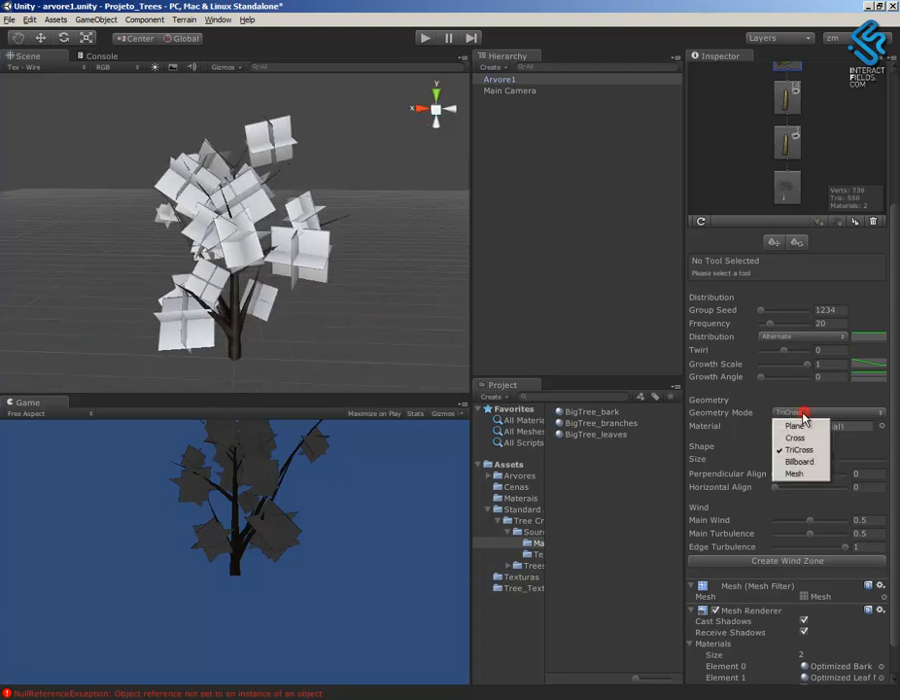
click(818, 465)
alt+drag(378, 333, 423, 318)
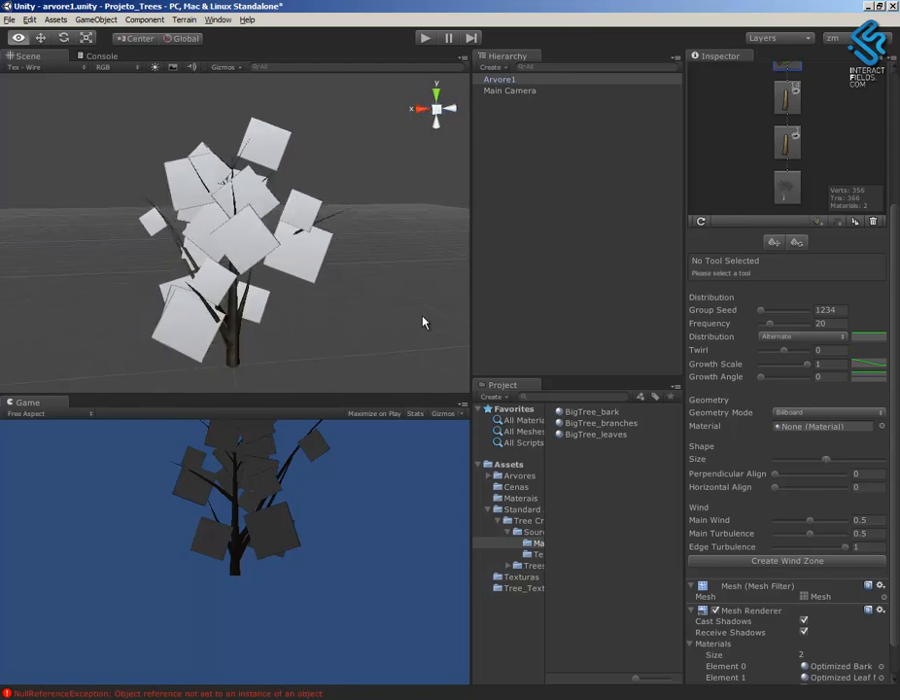
click(802, 412)
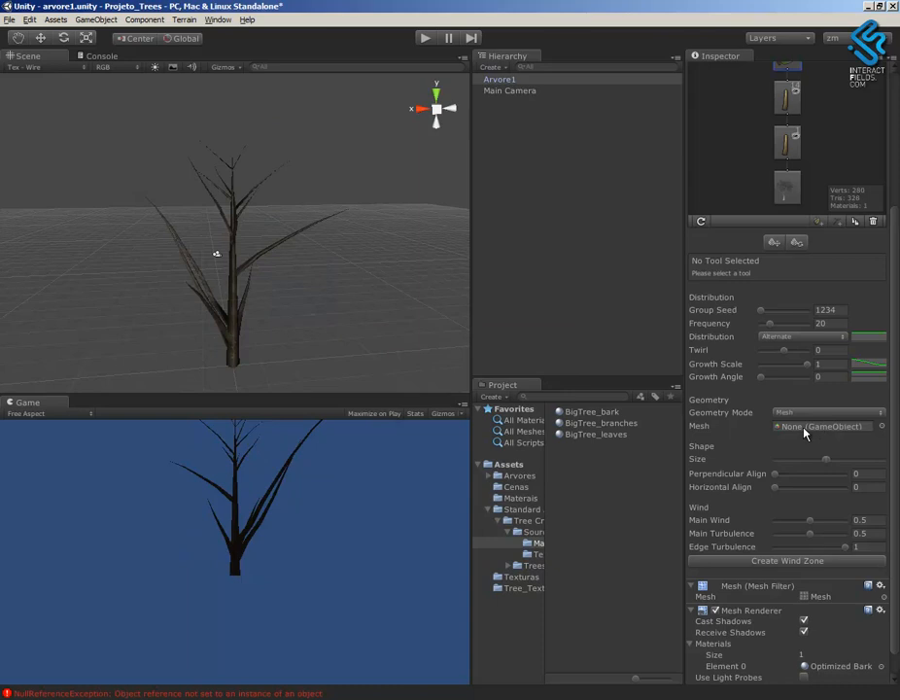
Set the leaf group's Geometry Mode to Plane and assign the BigTree_leaves material to it.
click(815, 413)
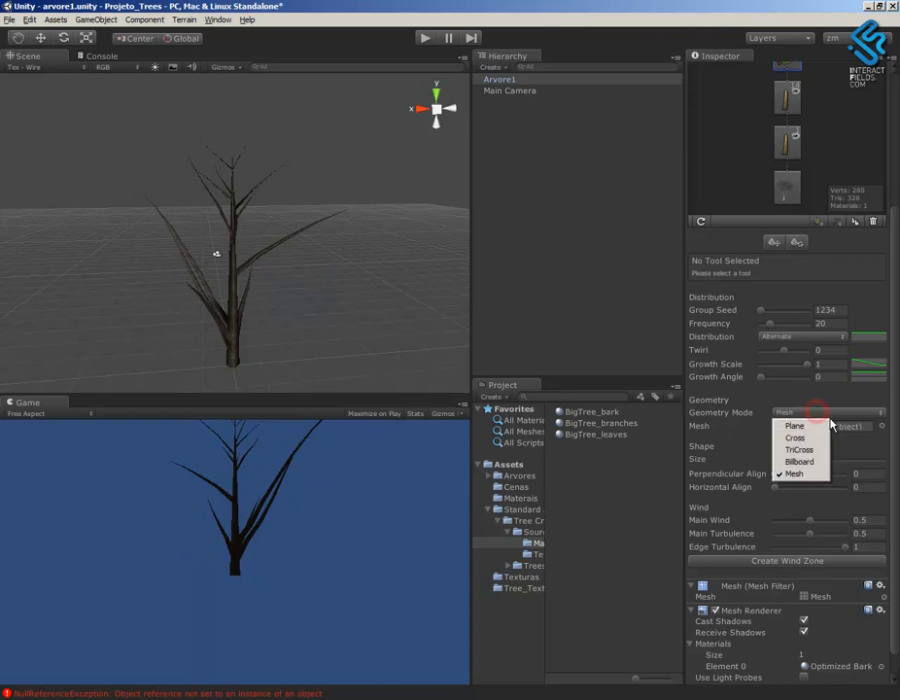
click(819, 427)
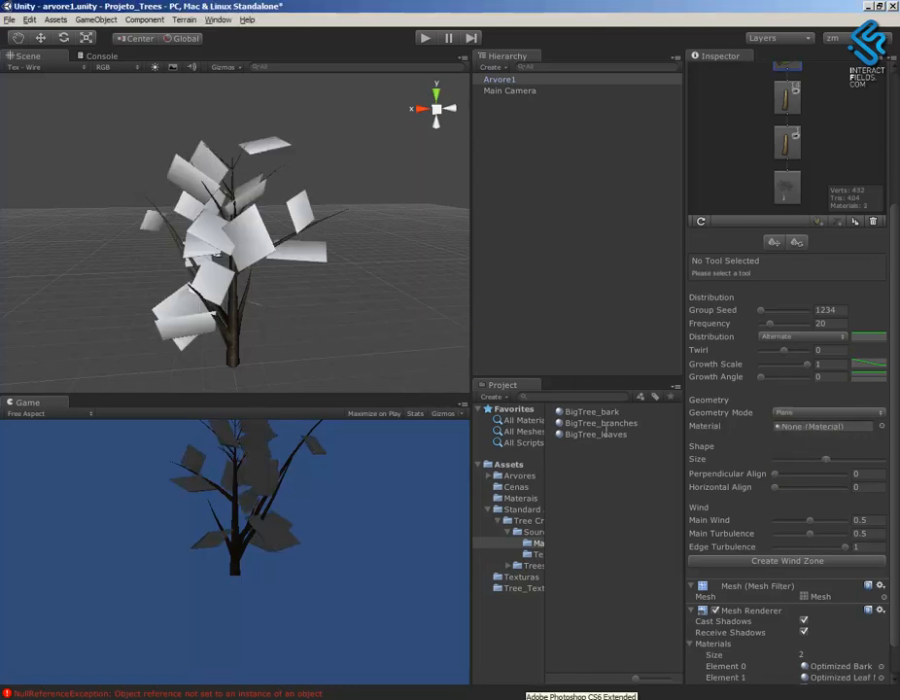
alt+drag(379, 342, 312, 316)
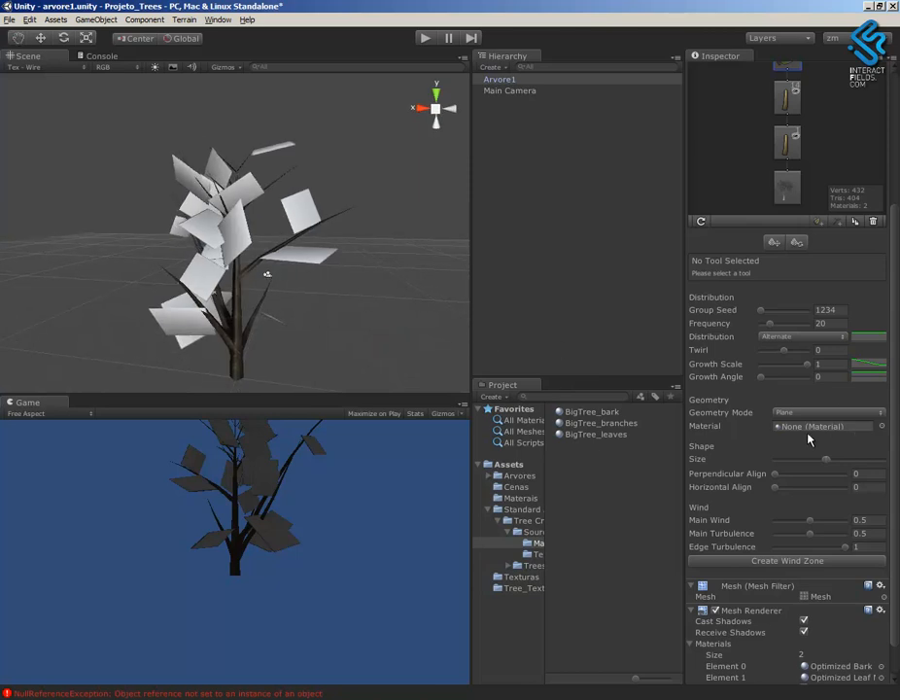
click(882, 427)
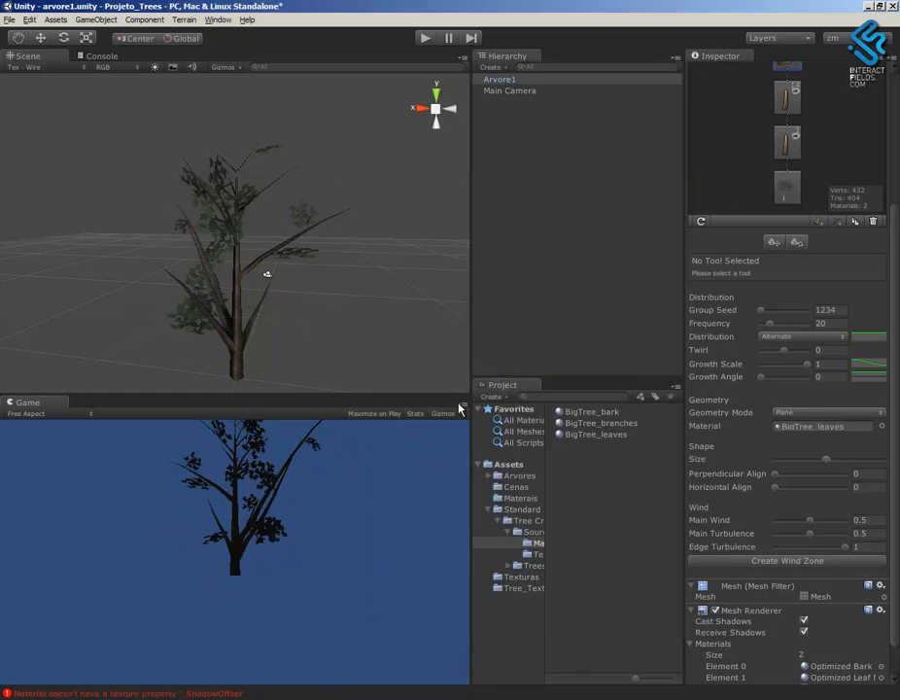
Widen the leaf group's Size range by raising its maximum slightly, checking the foliage up close.
alt+drag(311, 311, 373, 307)
alt+right_drag(372, 307, 492, 378)
alt+drag(352, 311, 426, 299)
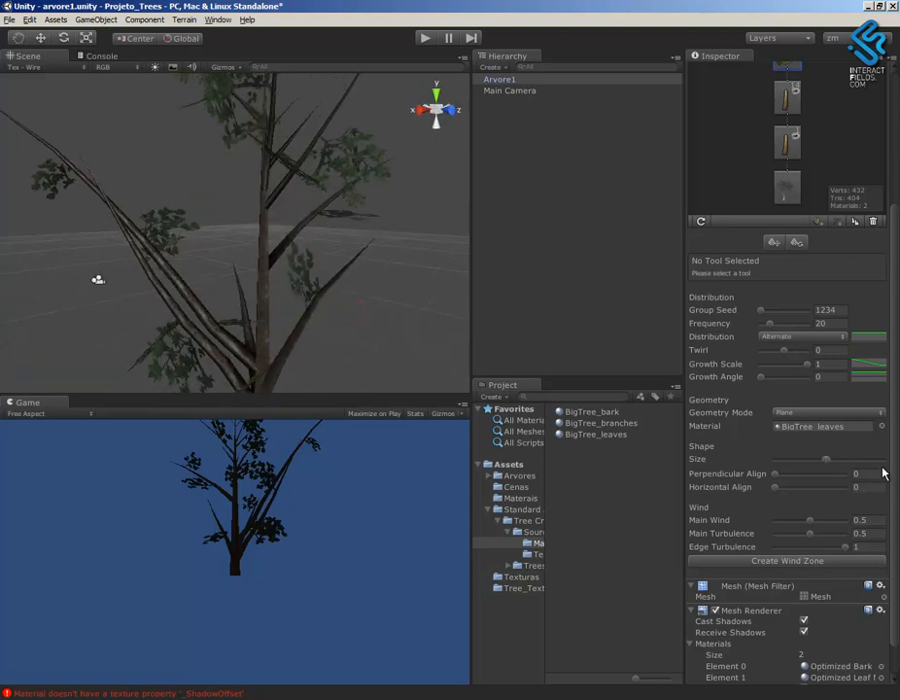
mouse_move(823, 459)
mouse_down()
mouse_move(844, 464)
mouse_move(837, 466)
mouse_up()
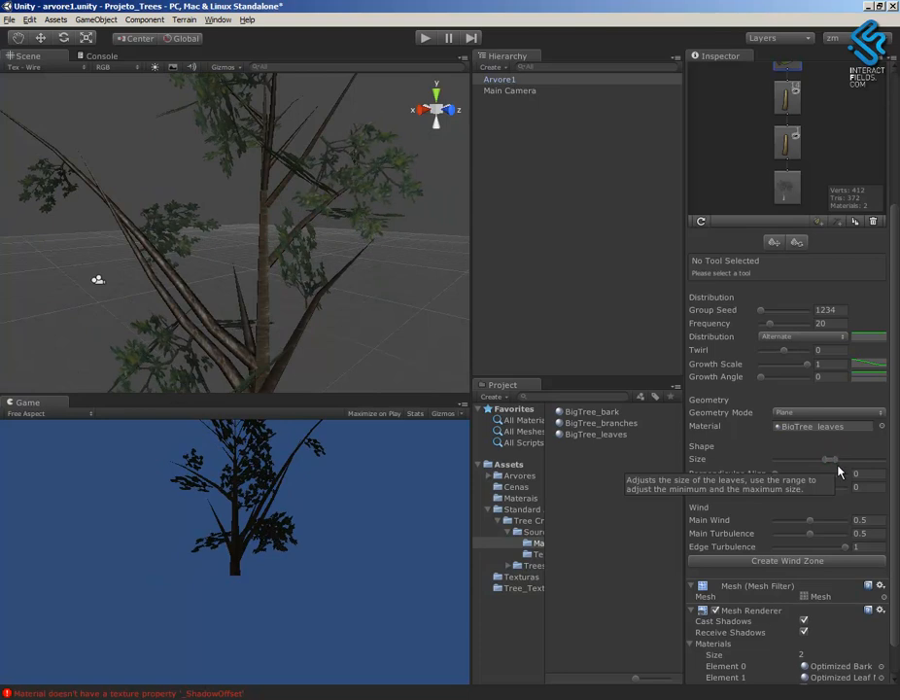
drag(895, 460, 833, 478)
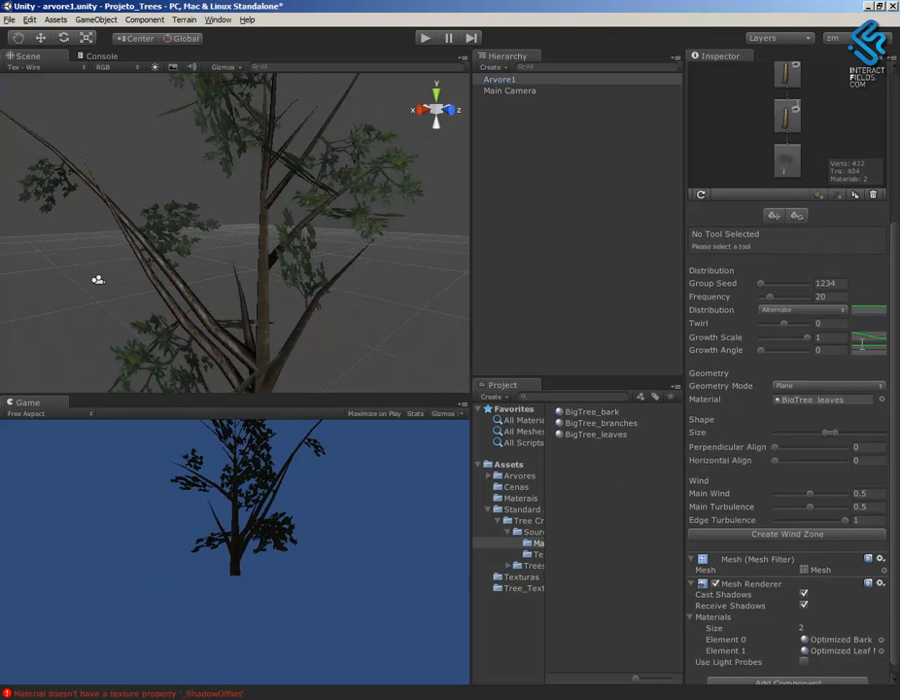
Examine the BigTree_leaves material's shader and texture settings, and return to the Arvore1 tree settings.
click(860, 399)
click(627, 437)
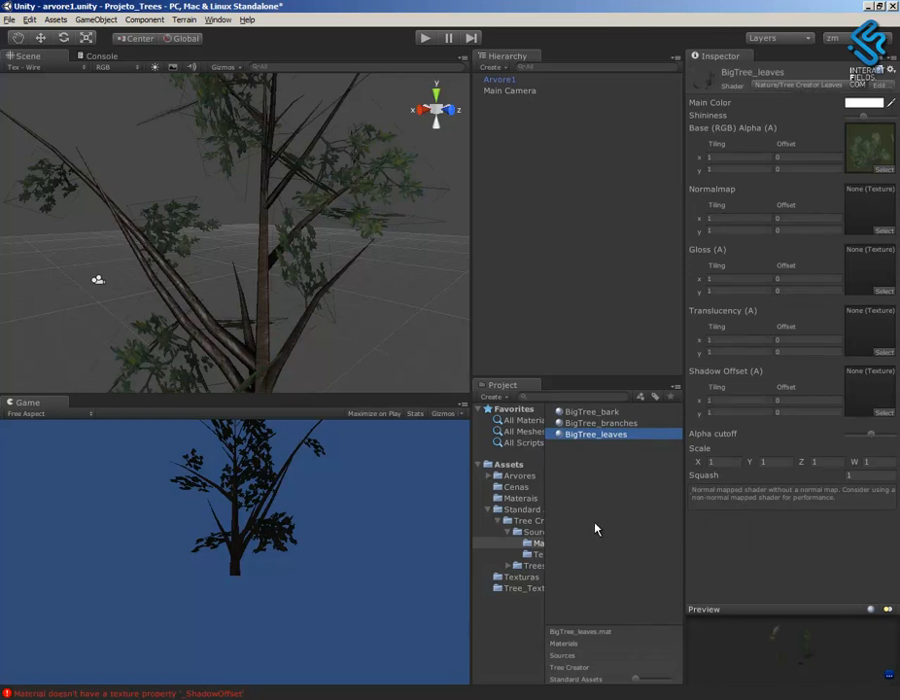
click(501, 79)
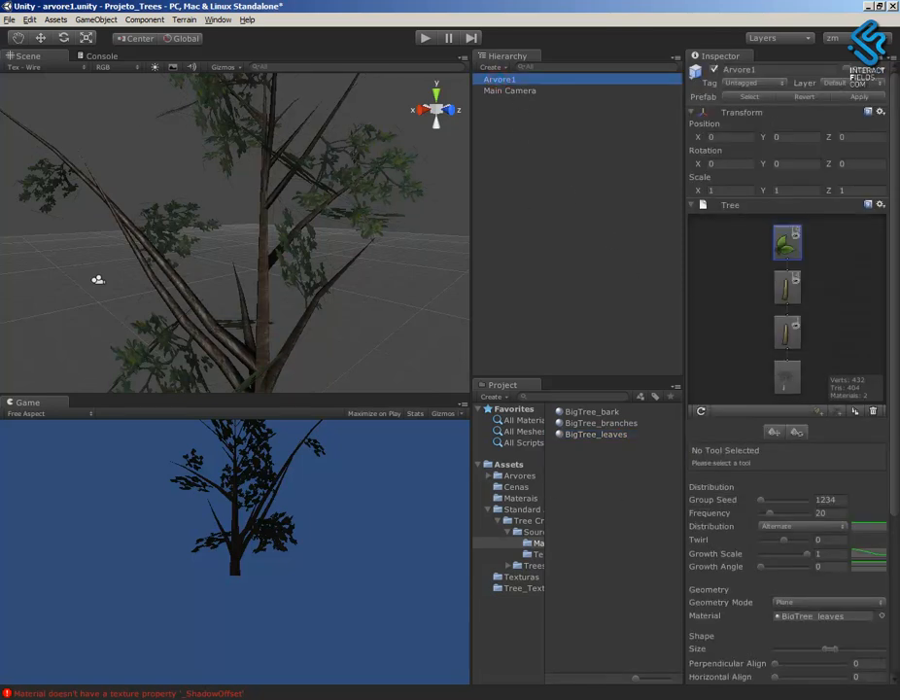
Increase the leaf group's Frequency to 44 with the whole tree in view.
drag(891, 342, 895, 447)
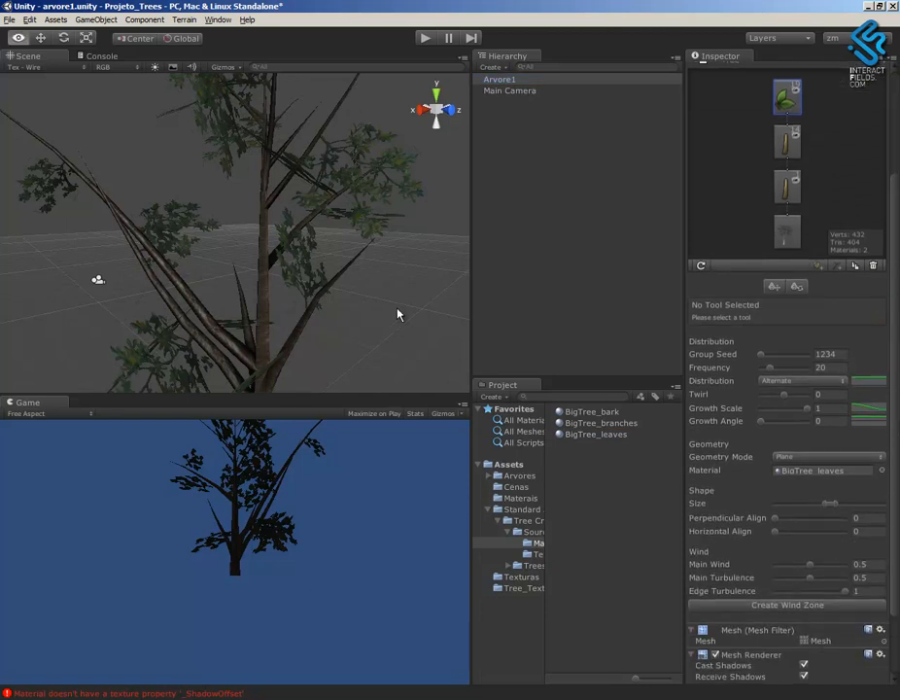
alt+right_drag(418, 308, 366, 263)
alt+middle_drag(367, 262, 349, 249)
drag(770, 374, 784, 377)
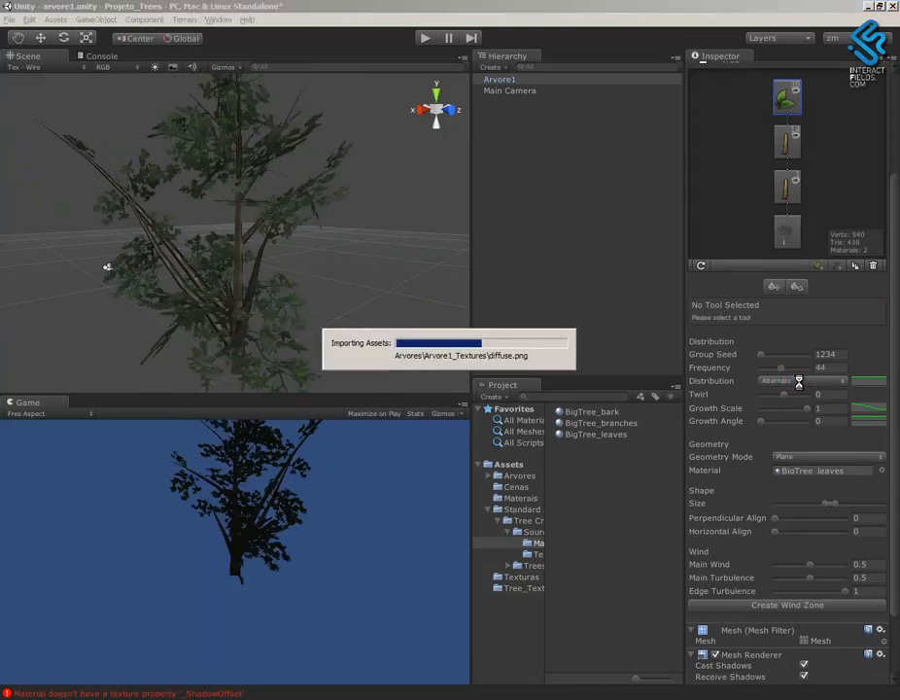
Try the Whorled and Random distributions on the leaf group and compare the foliage from different sides.
click(799, 381)
click(798, 431)
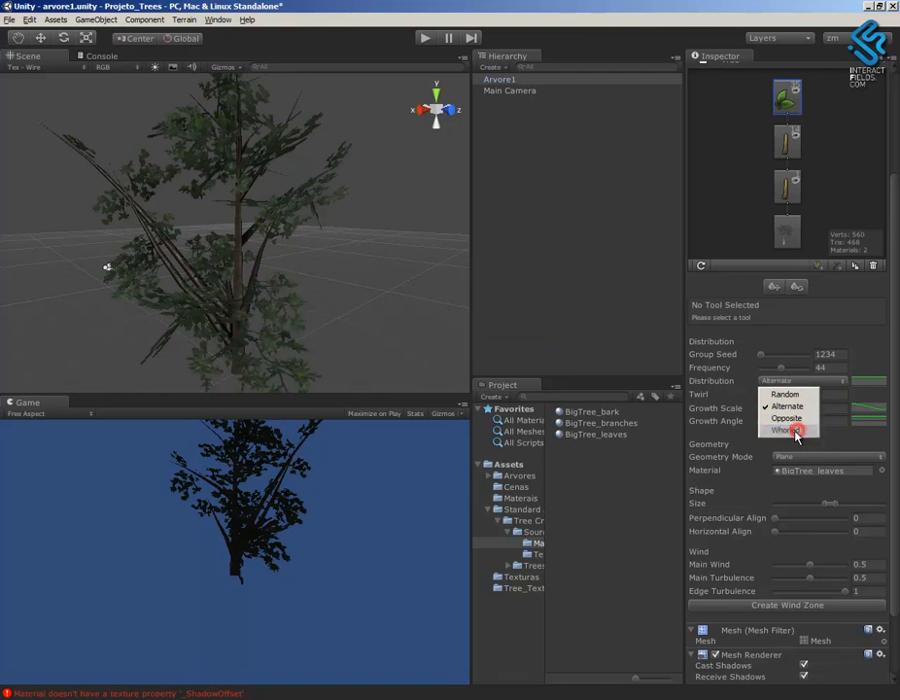
alt+right_drag(342, 308, 352, 298)
alt+drag(352, 297, 498, 348)
click(779, 382)
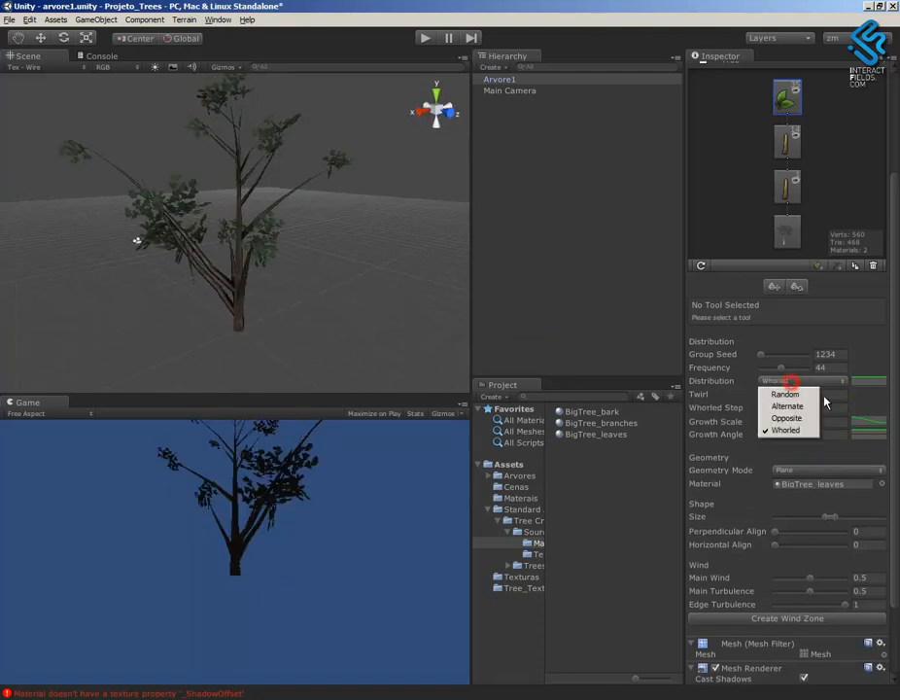
click(801, 394)
alt+drag(322, 280, 361, 264)
Set the leaf group's Distribution to Whorled and its Frequency to 83.
click(777, 381)
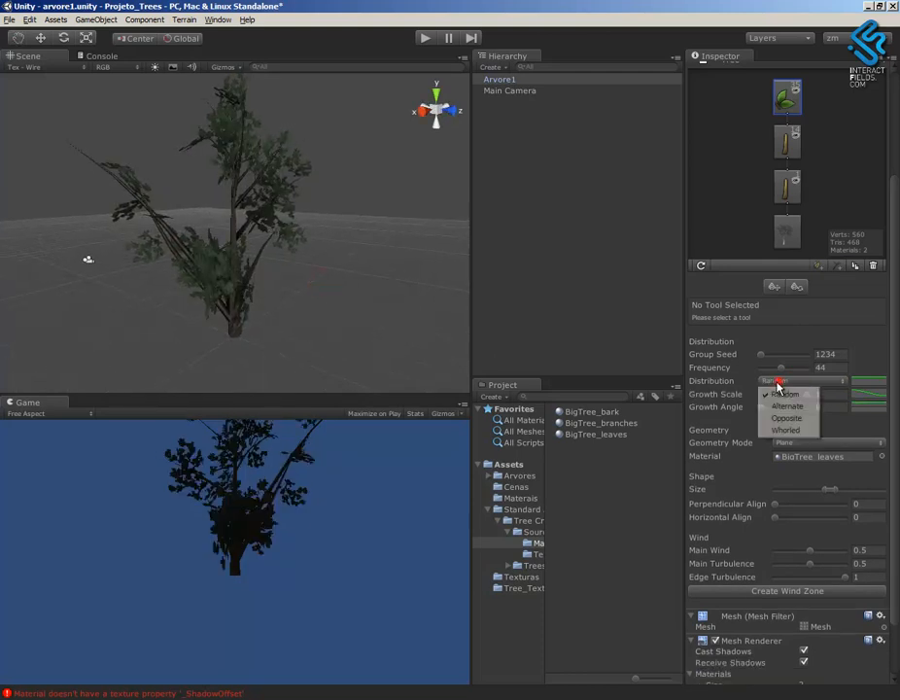
click(805, 429)
drag(784, 369, 800, 374)
alt+drag(326, 258, 147, 262)
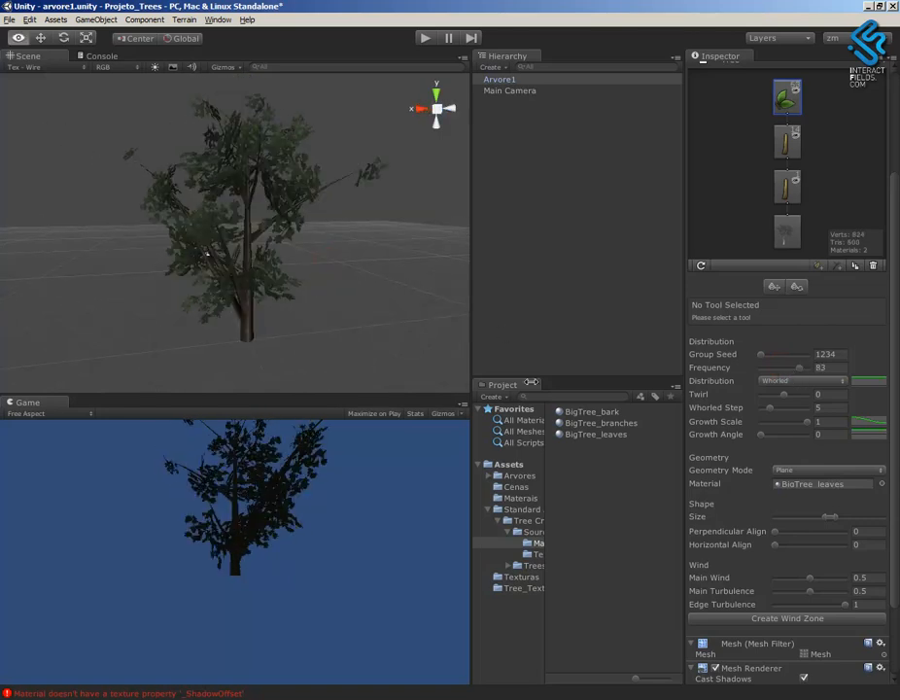
Set the leaf group's Geometry Mode to Cross for denser foliage.
click(812, 473)
click(797, 493)
mouse_move(364, 316)
alt+mouse_down()
mouse_move(468, 291)
mouse_move(330, 288)
mouse_move(361, 309)
alt+mouse_up()
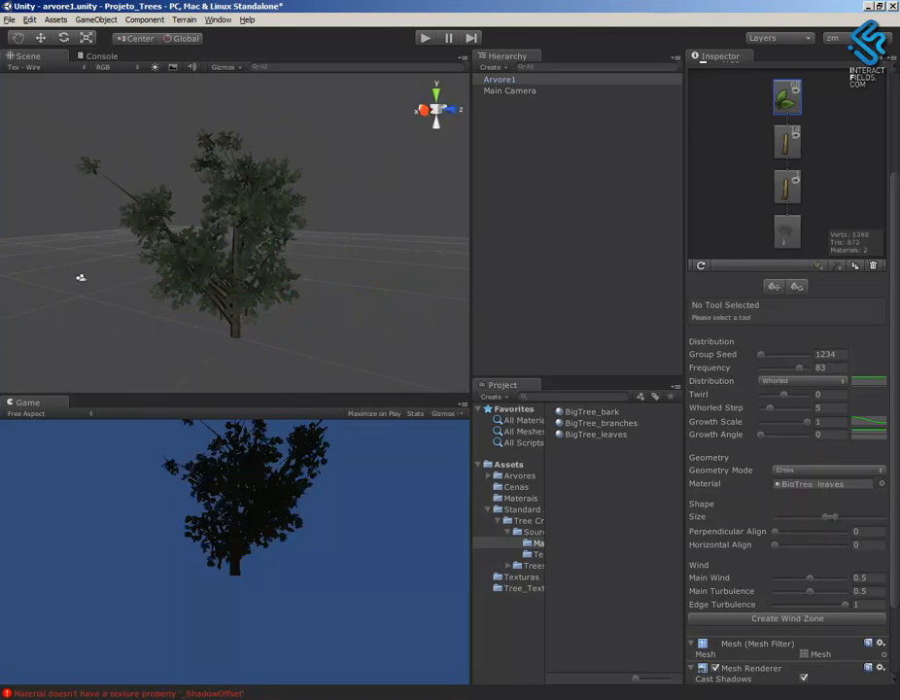
Save the scene after checking the tree's settings and overall look.
scroll(888, 486, down, 3)
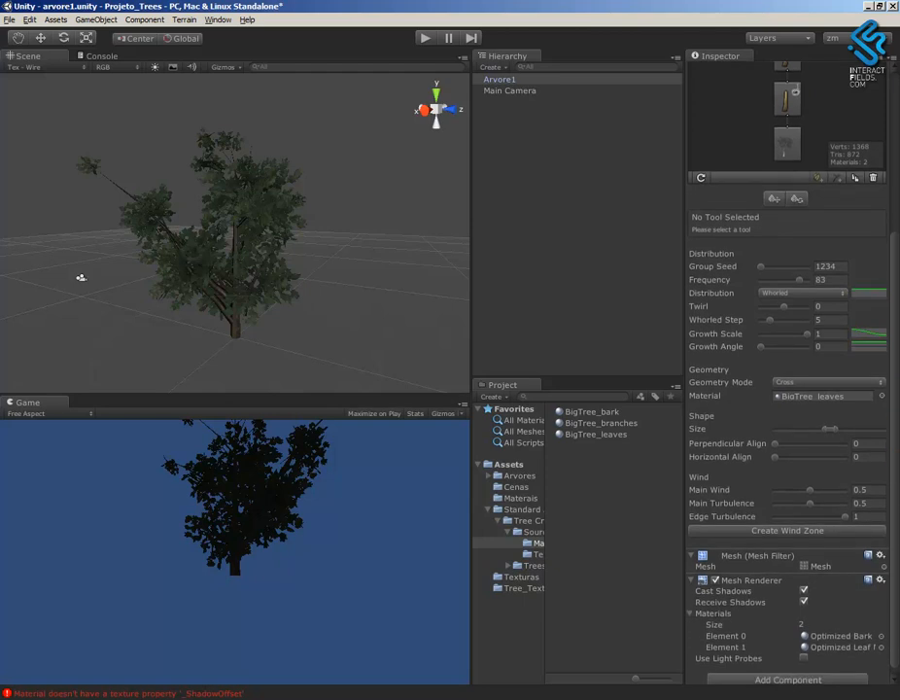
scroll(894, 442, up, 8)
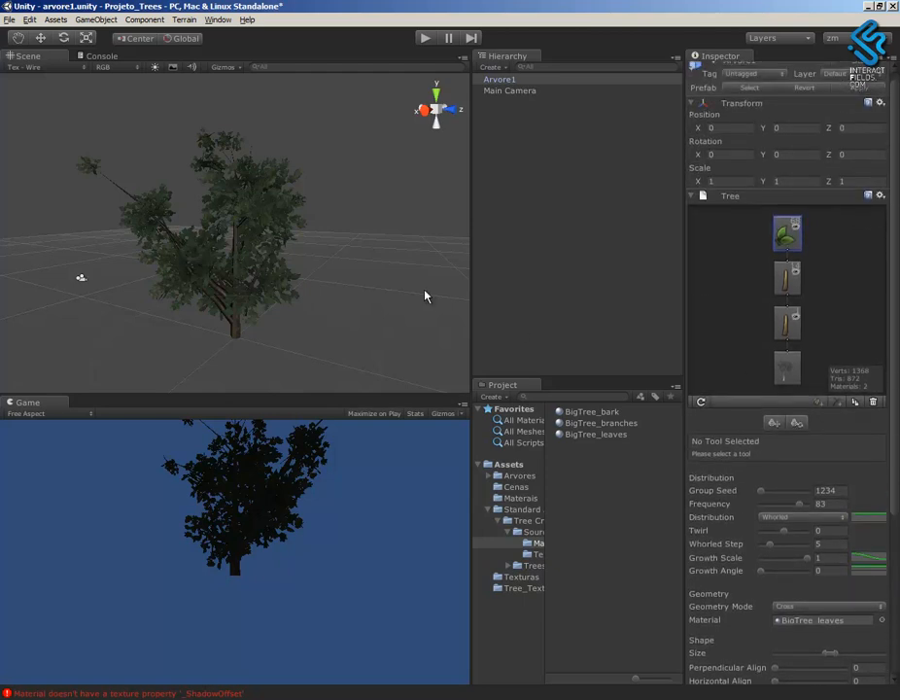
alt+drag(418, 252, 348, 252)
click(9, 20)
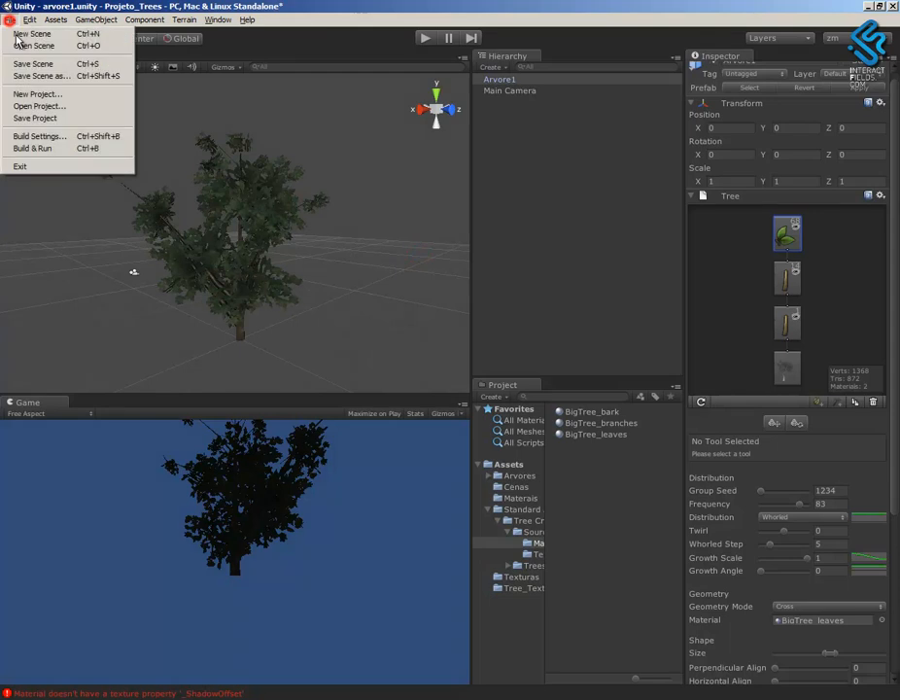
click(43, 64)
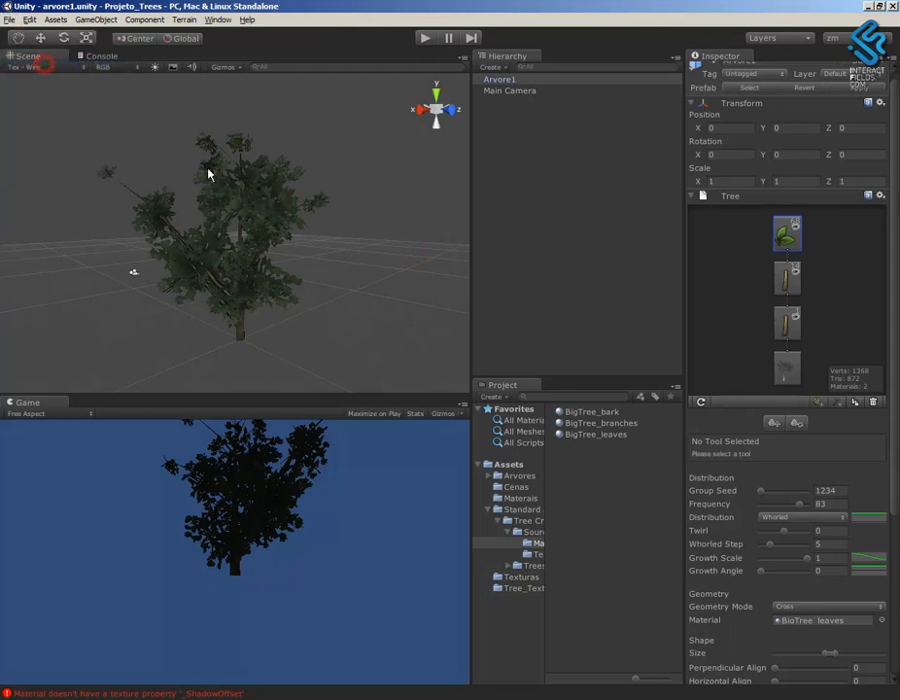
Collapse the Standard Assets folder and open the Arvores folder in the project, viewing the tree up close.
click(487, 509)
mouse_move(350, 286)
alt+mouse_down()
mouse_move(408, 309)
mouse_move(321, 251)
mouse_move(341, 326)
mouse_move(361, 312)
mouse_move(281, 304)
mouse_move(323, 271)
mouse_move(313, 263)
alt+mouse_up()
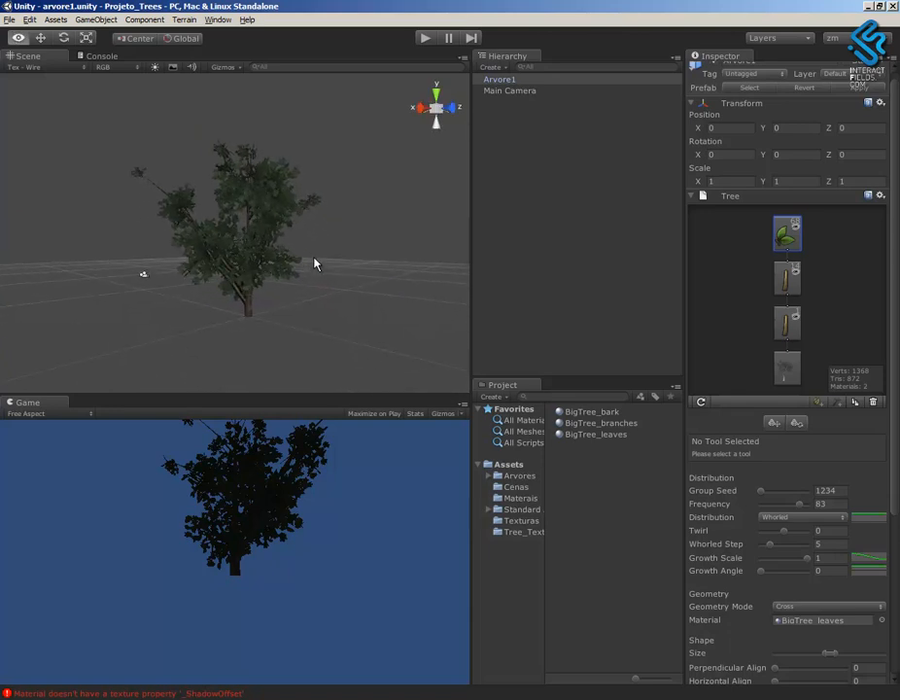
alt+right_drag(299, 279, 519, 405)
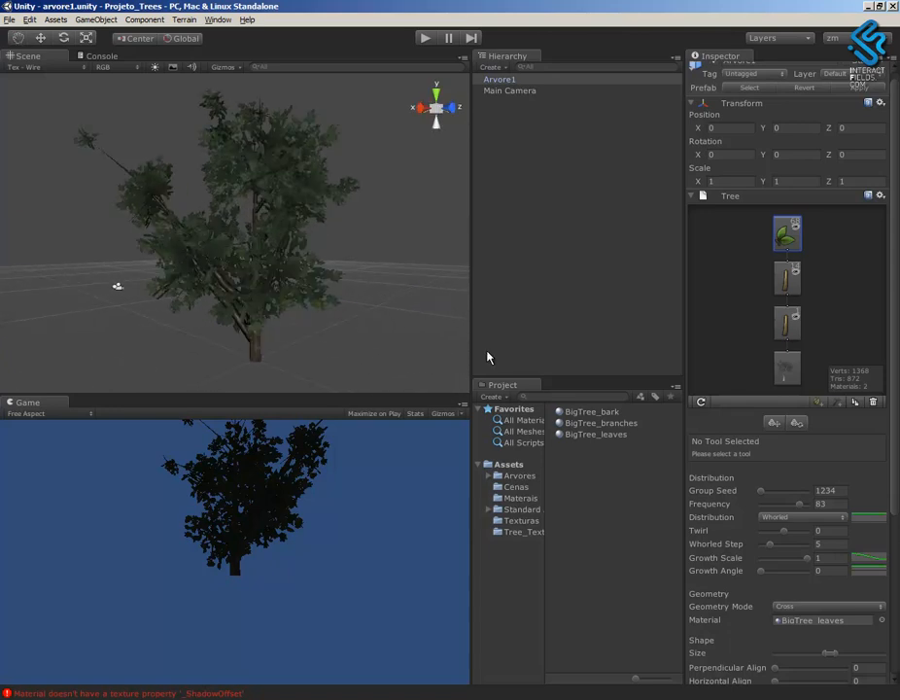
alt+drag(424, 362, 306, 313)
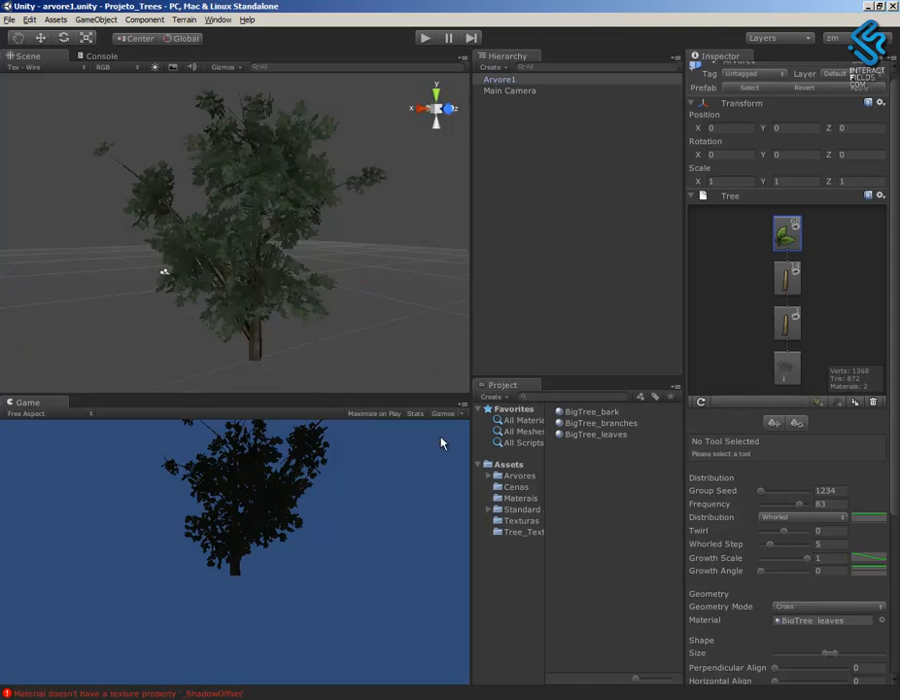
click(523, 467)
click(520, 475)
alt+drag(331, 305, 413, 311)
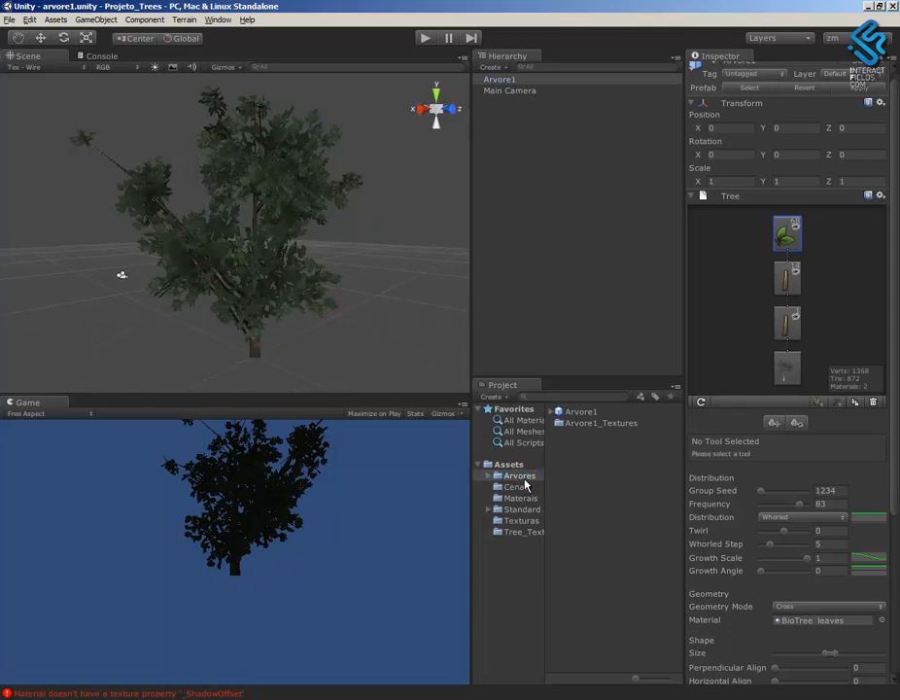
Create a material named matFolha1 in the Arvores folder.
click(491, 397)
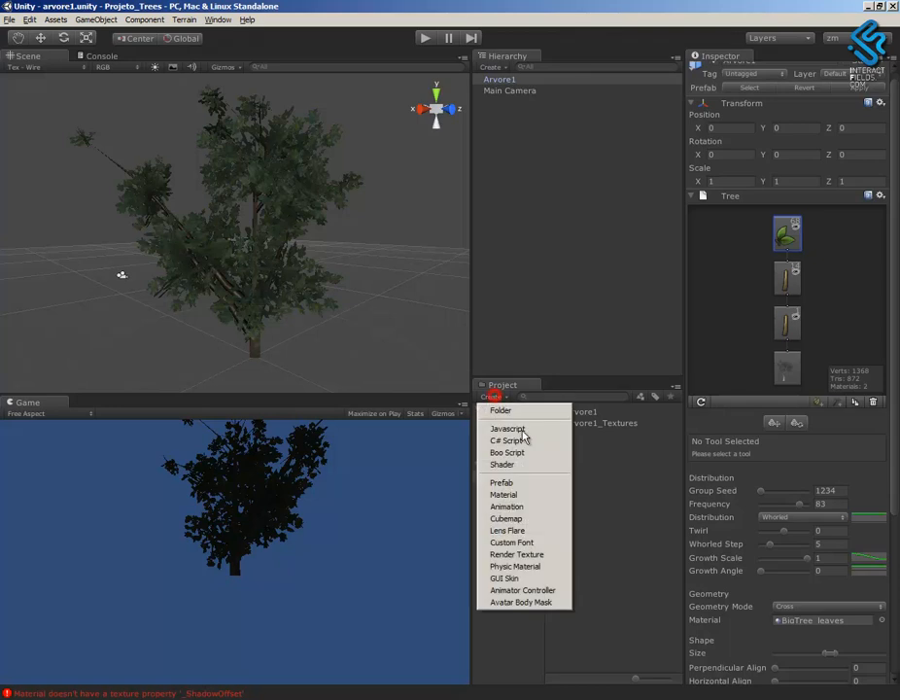
click(538, 494)
text(matF)
key(Caps_Lock)
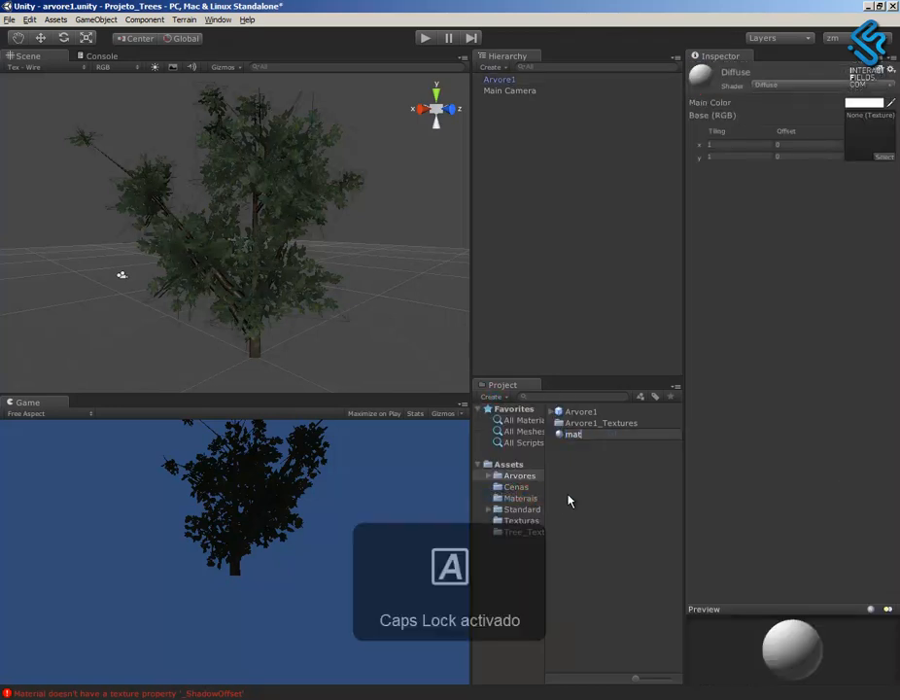
text(olha1)
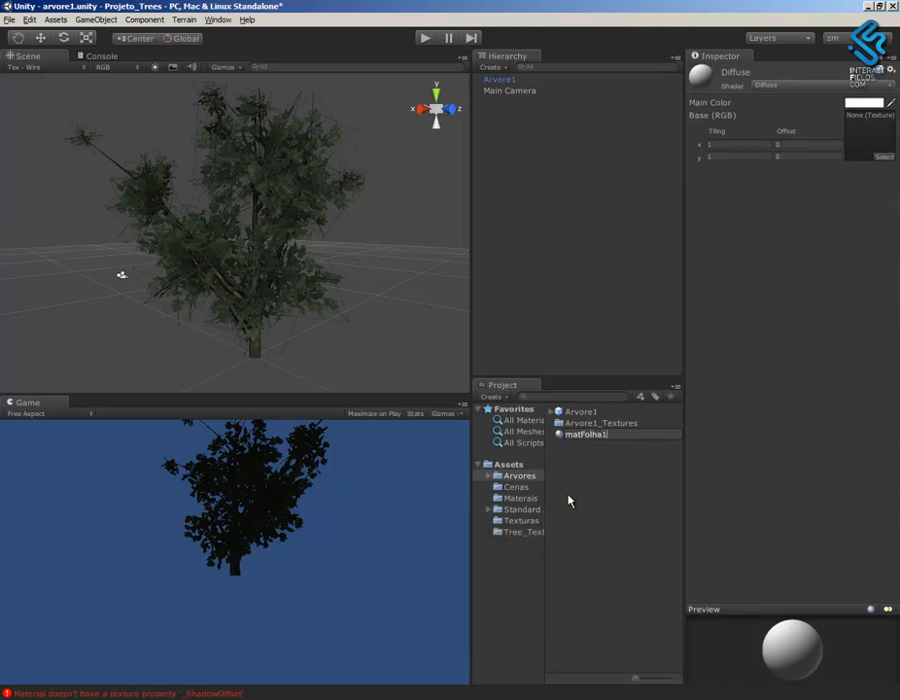
key(Return)
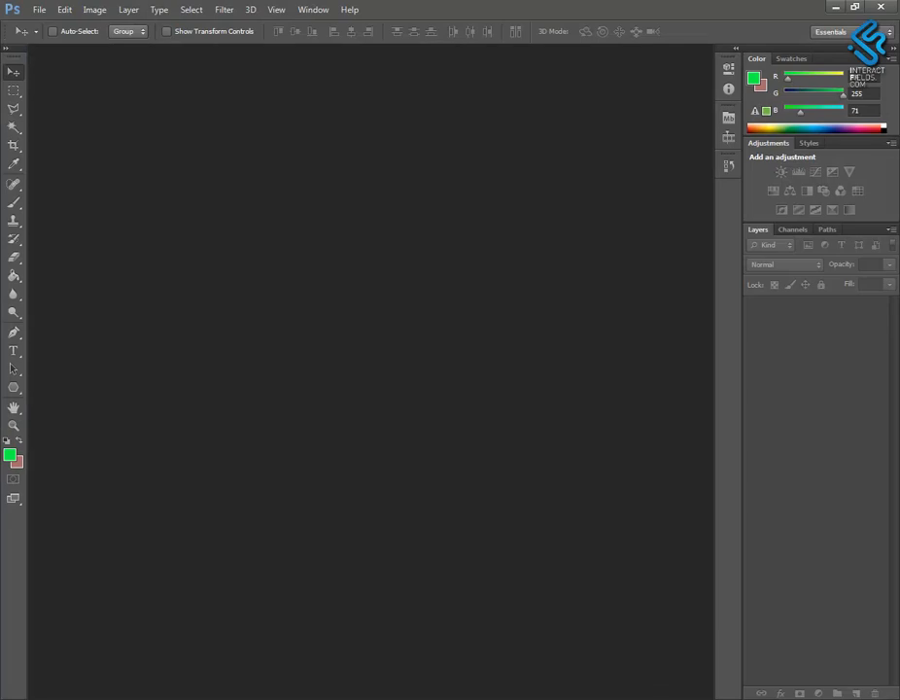
Create a new 256 x 256 pixel RGB document at 72 pixels/inch with a transparent background.
click(39, 10)
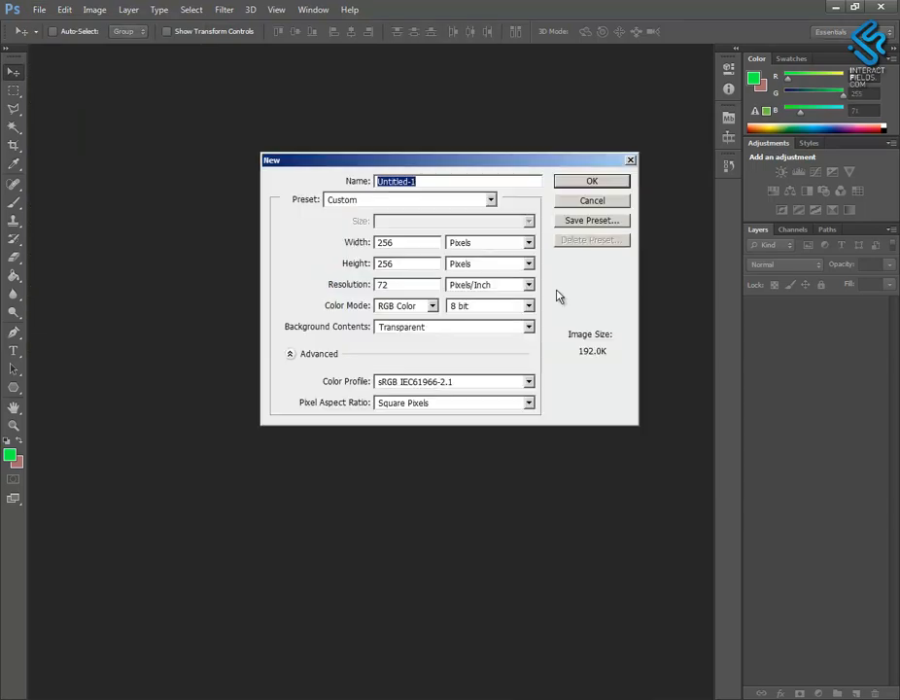
click(412, 244)
double_click(408, 244)
double_click(401, 262)
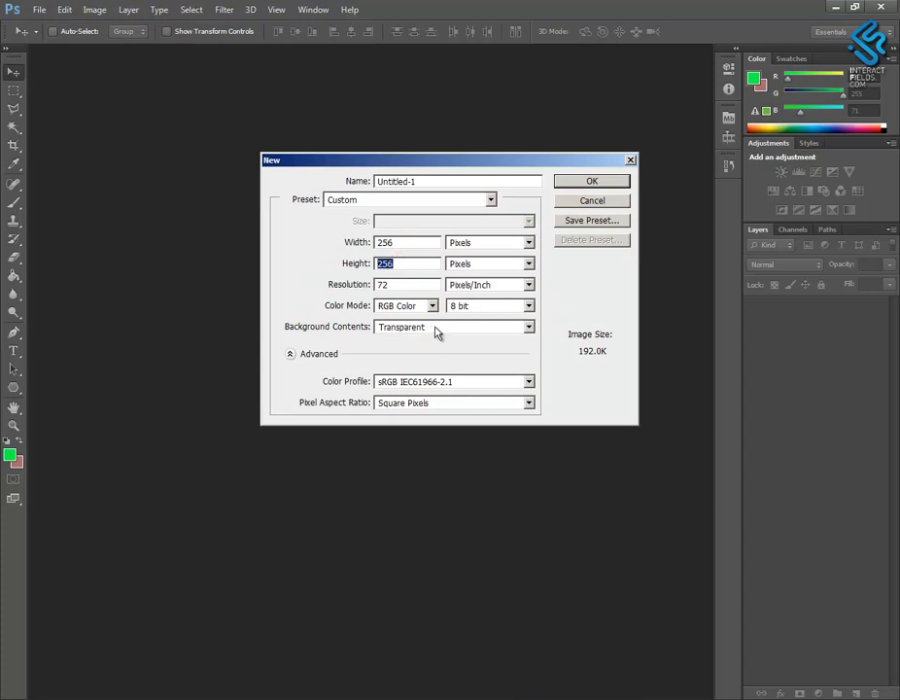
click(600, 182)
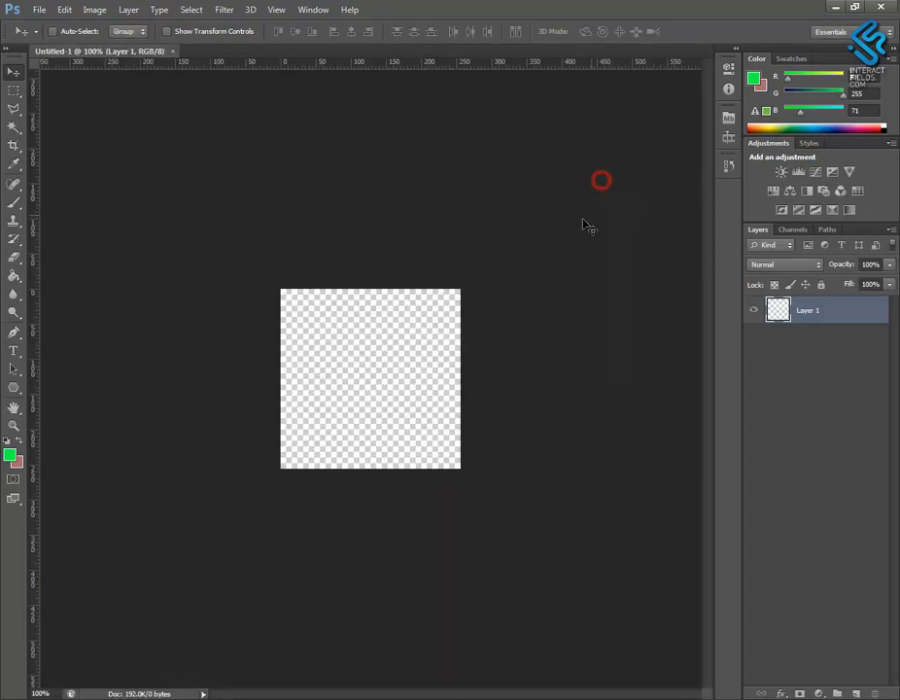
Reset the default colors, set the foreground to pure red (R 255), and brush a short vertical stem at the canvas's lower centre.
click(7, 441)
click(9, 452)
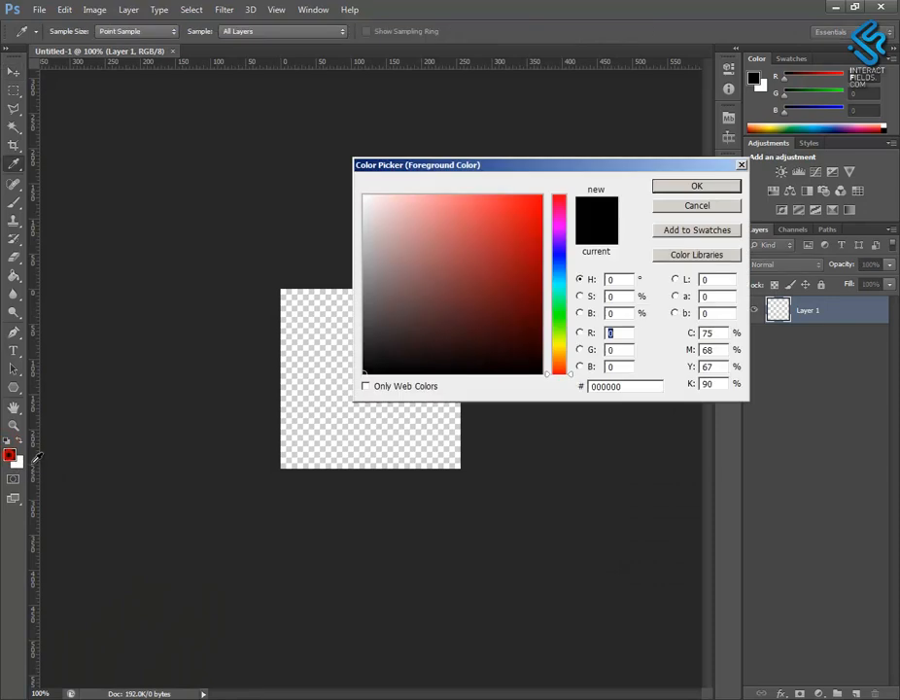
text(255)
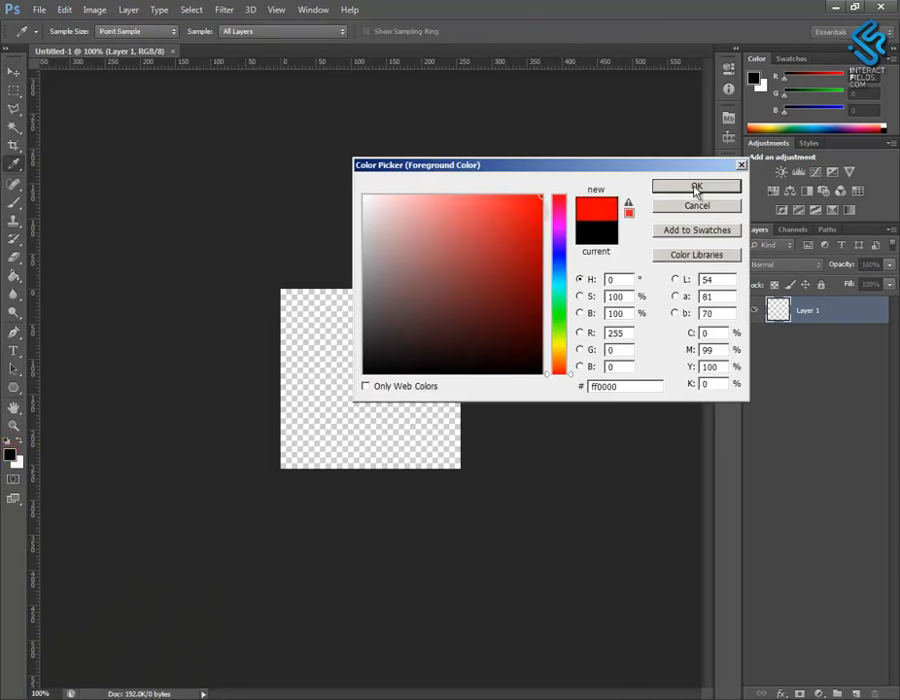
click(696, 186)
key(v)
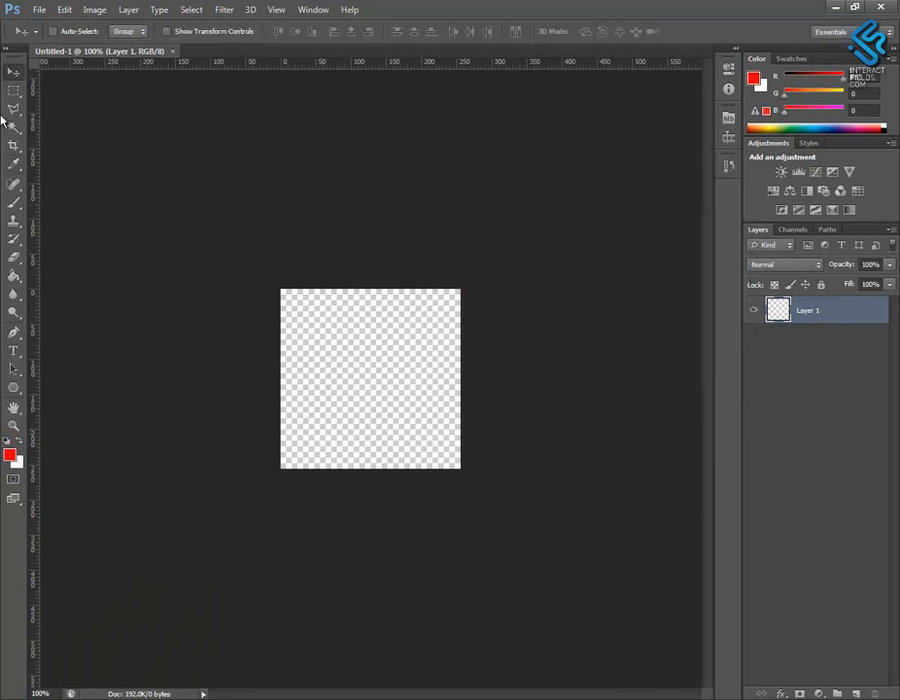
click(13, 202)
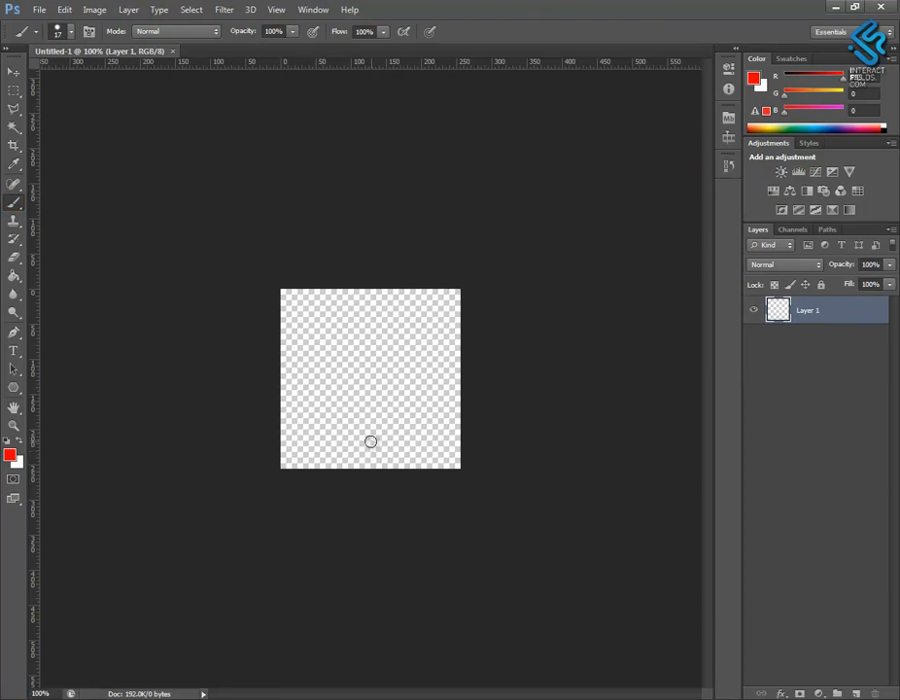
drag(370, 441, 368, 474)
Change the foreground to a medium green (G 190, B 91) and brush a closed leaf outline with a scribbled interior above the red stem.
click(14, 457)
click(560, 299)
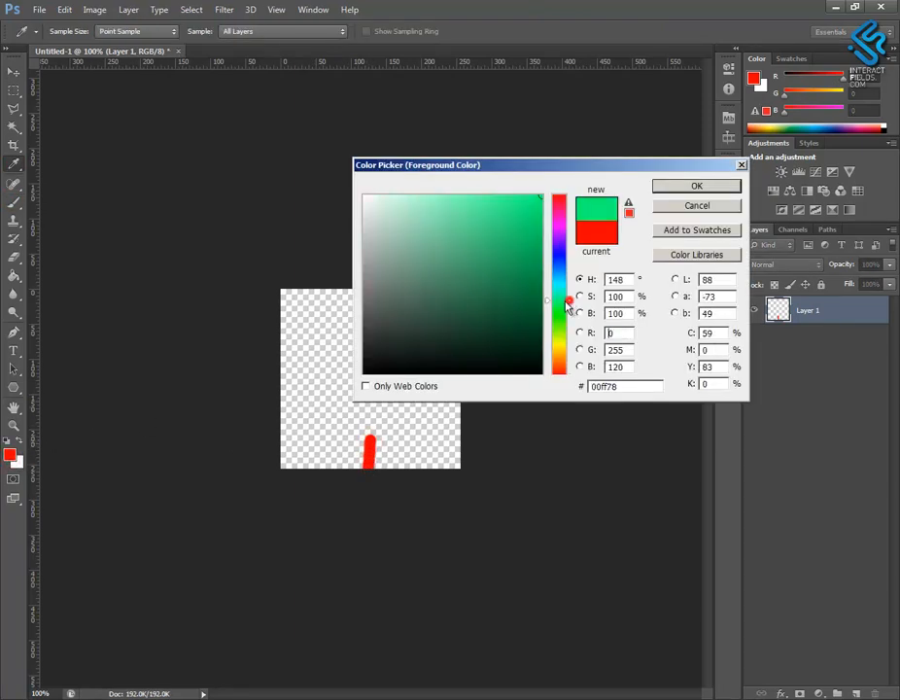
click(526, 229)
click(696, 186)
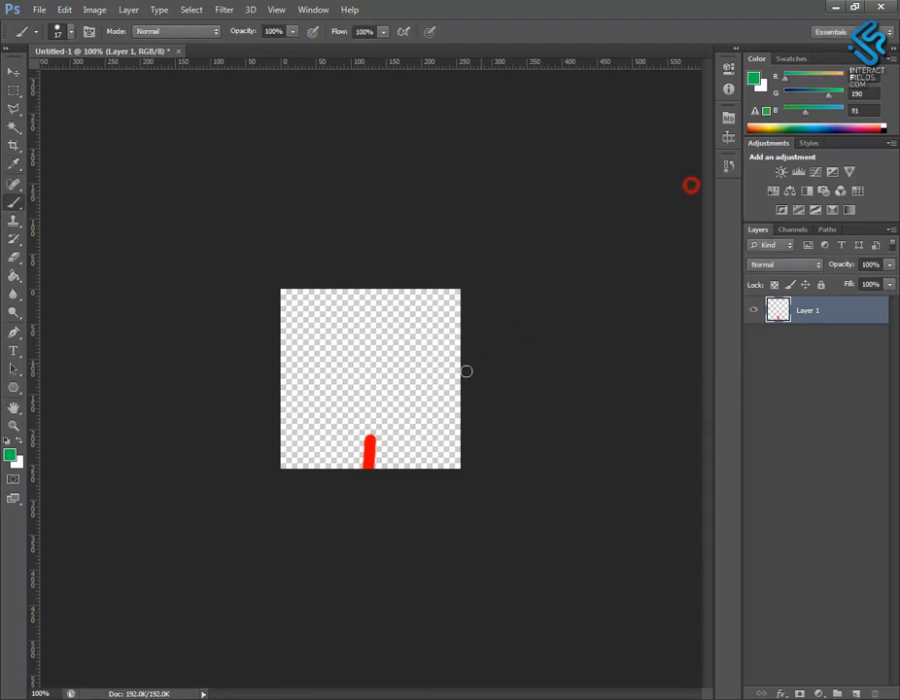
mouse_move(370, 437)
mouse_down()
mouse_move(410, 345)
mouse_move(368, 283)
mouse_up()
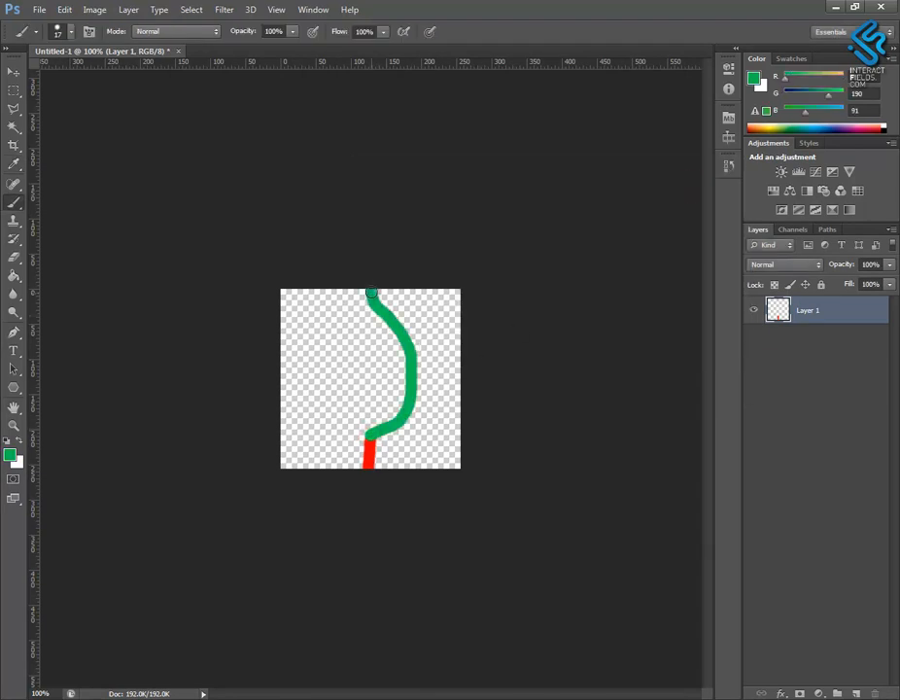
mouse_move(370, 440)
mouse_down()
mouse_move(342, 379)
mouse_move(371, 302)
mouse_move(368, 433)
mouse_move(398, 350)
mouse_move(362, 433)
mouse_up()
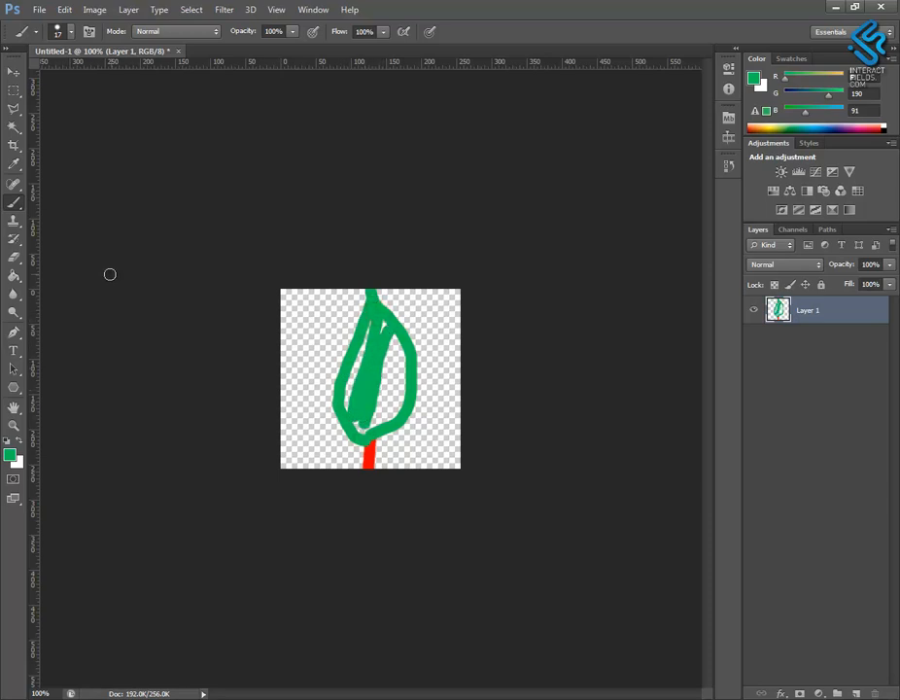
Try to fill the empty area in the leaf's right half with green, and undo the fill.
click(13, 275)
click(387, 382)
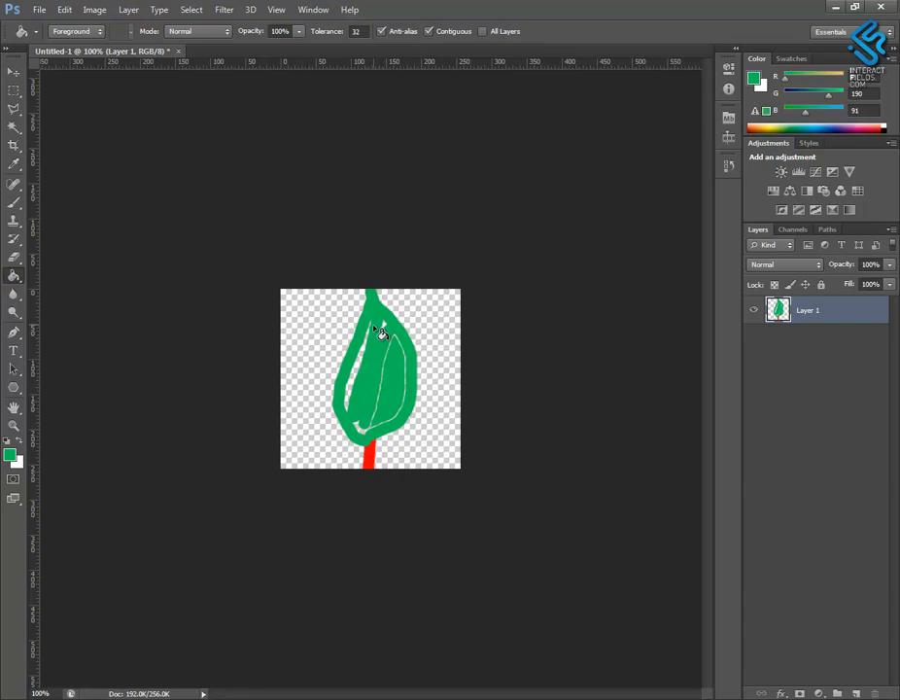
key(ctrl+z)
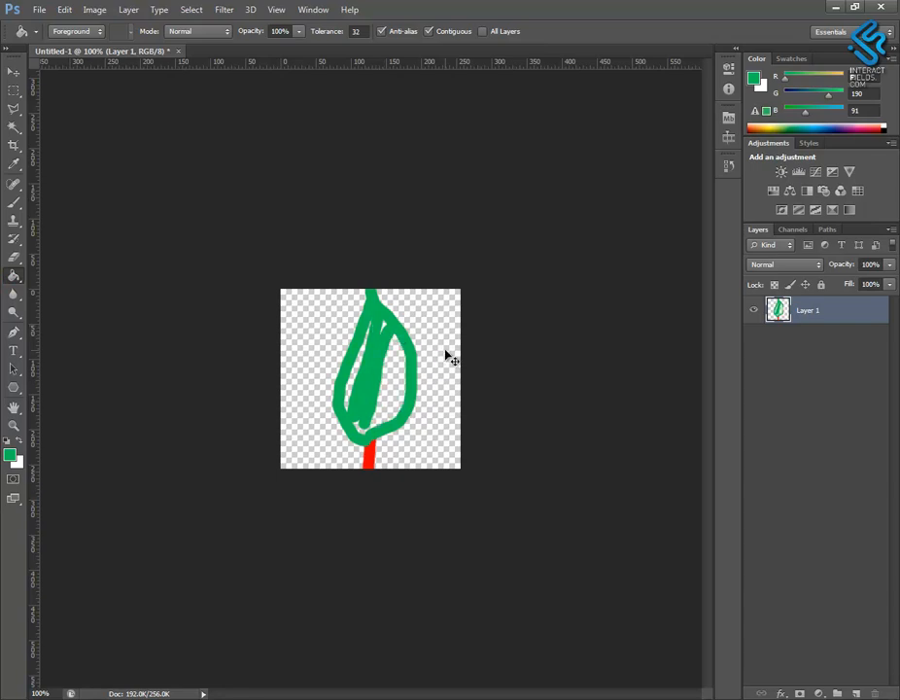
Step the history back to the closed leaf outline without the scribble and fill its interior, including the leftover thin edge, with green.
click(731, 167)
click(627, 232)
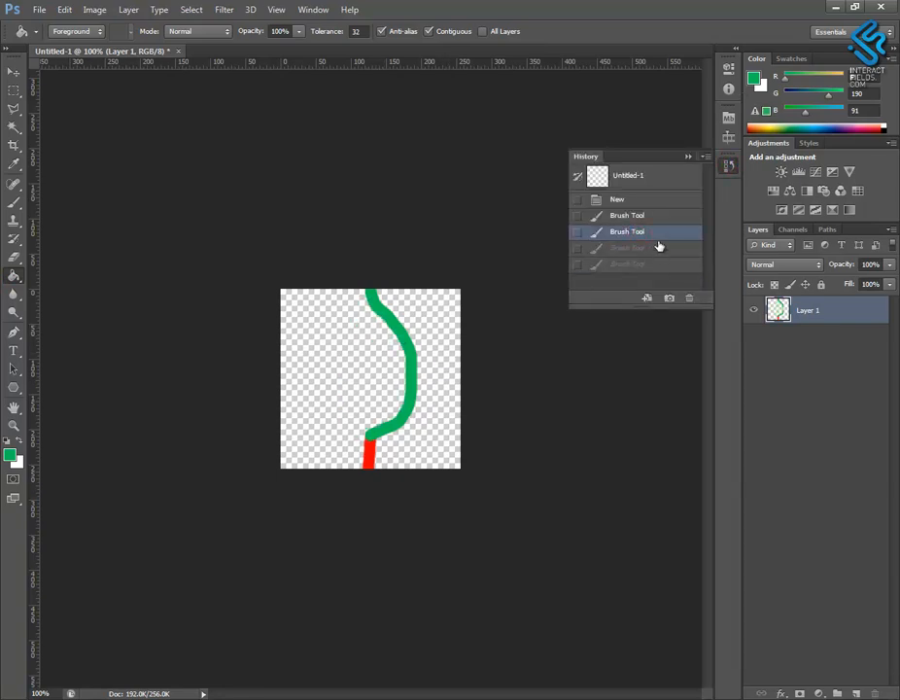
click(660, 249)
click(369, 358)
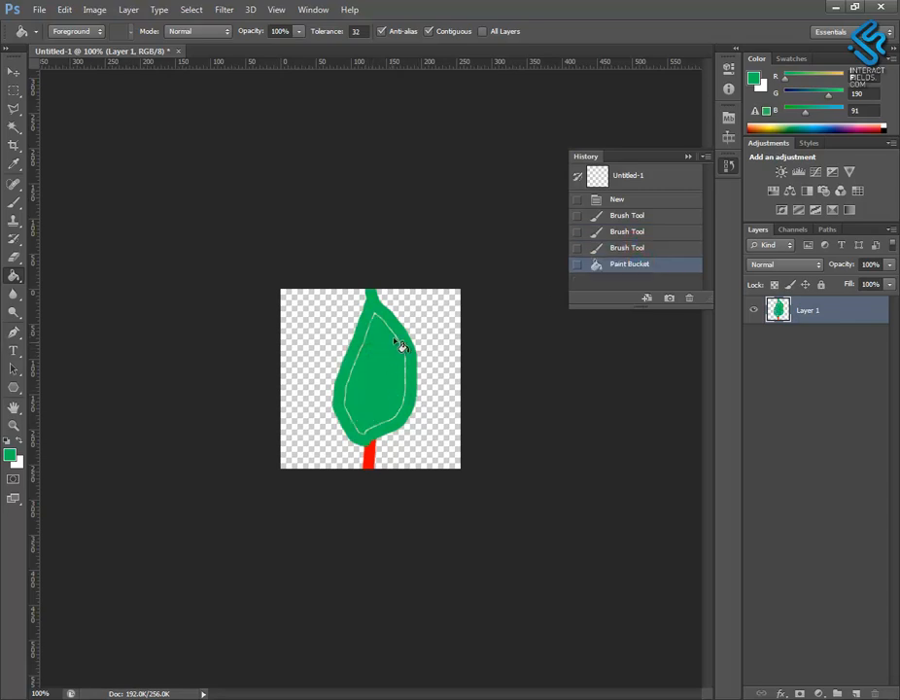
click(392, 343)
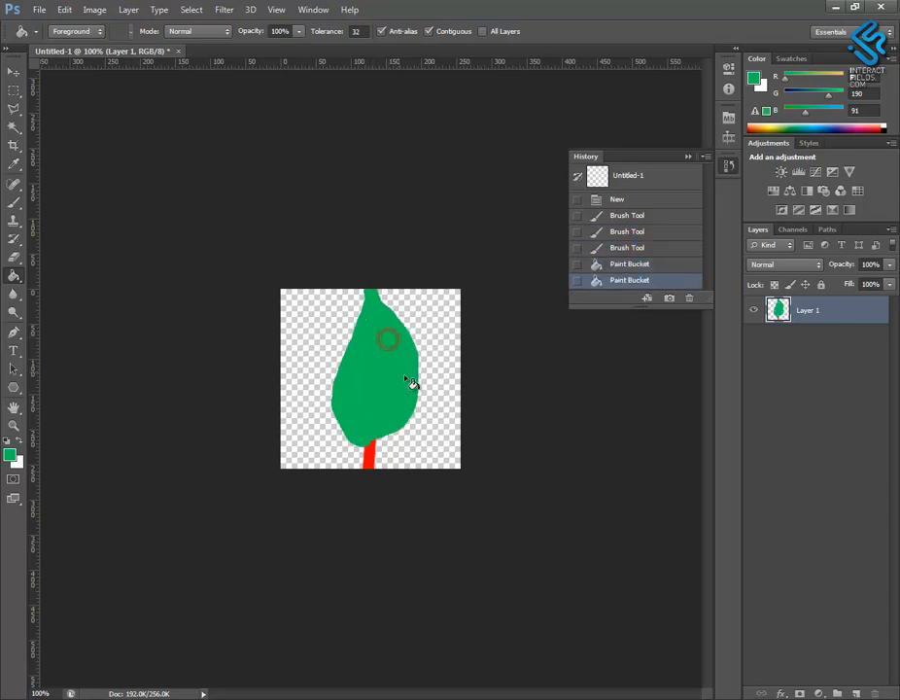
click(690, 157)
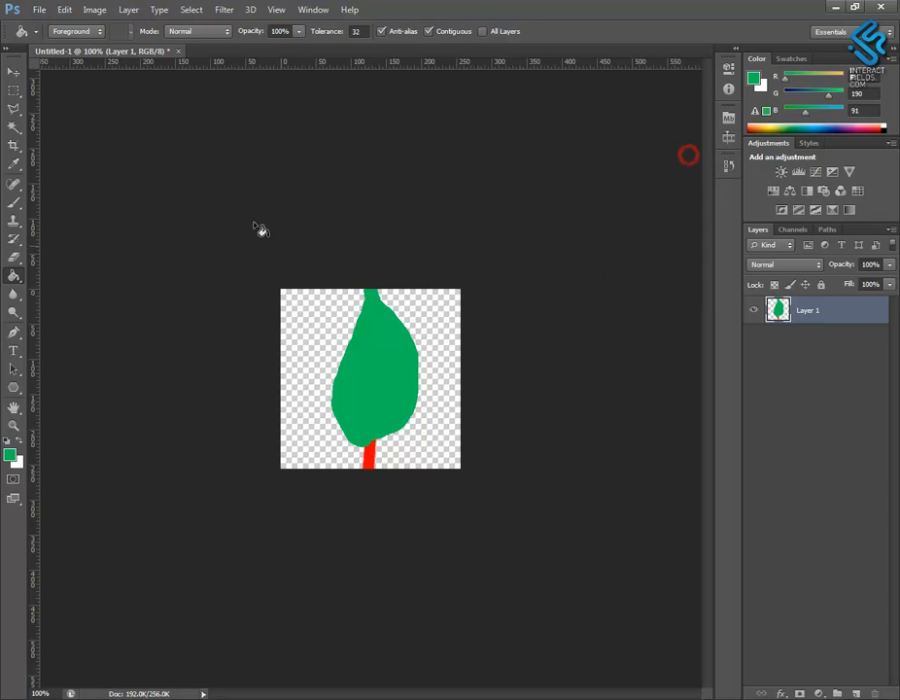
click(13, 73)
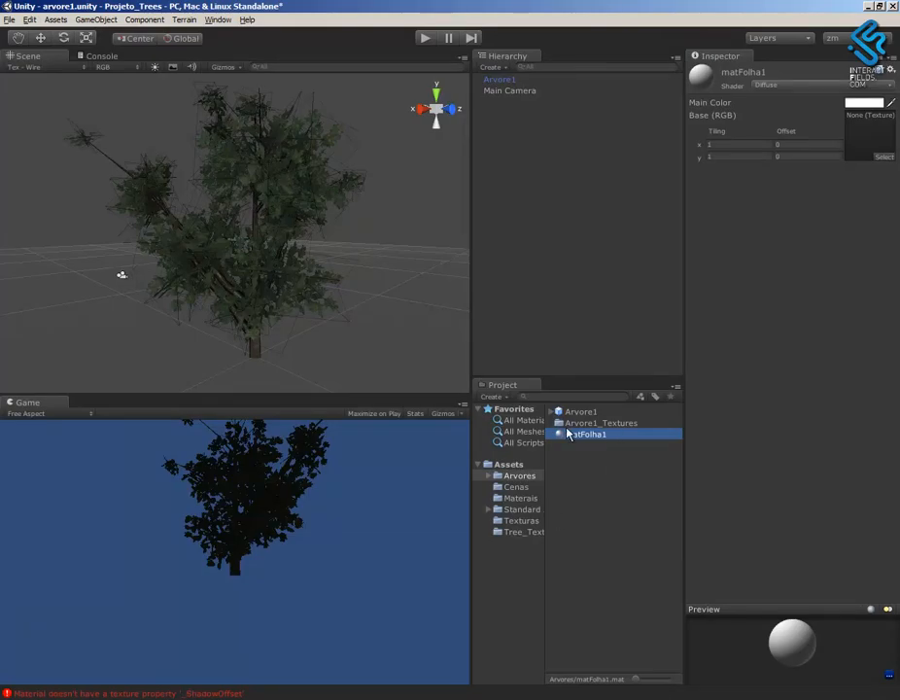
Switch to Unity, reveal matFolha1 in Explorer, copy the folder path D:\Projeto_Trees\Assets\Arvores, and close the Explorer window.
right_click(583, 442)
click(648, 454)
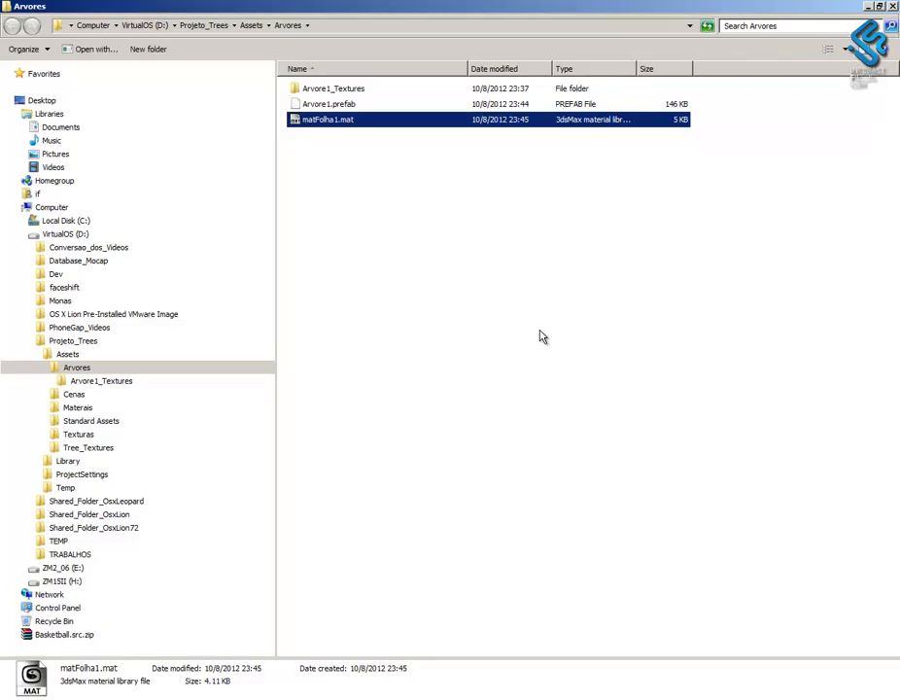
click(339, 25)
key(ctrl+c)
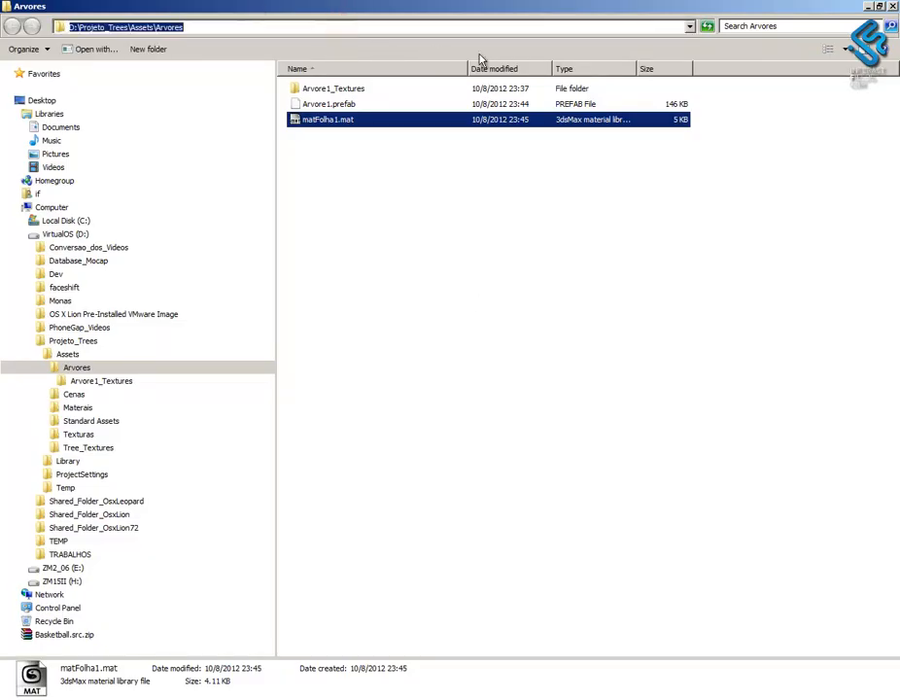
click(891, 6)
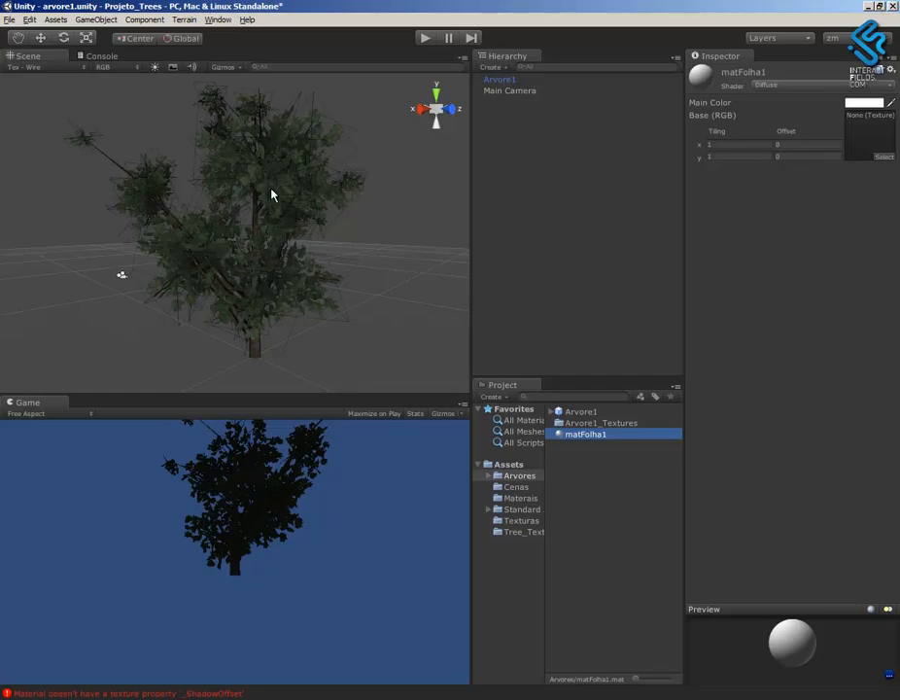
Return to Photoshop and start saving the leaf image under a new name in D:\Projeto_Trees\Assets\Arvores.
click(587, 698)
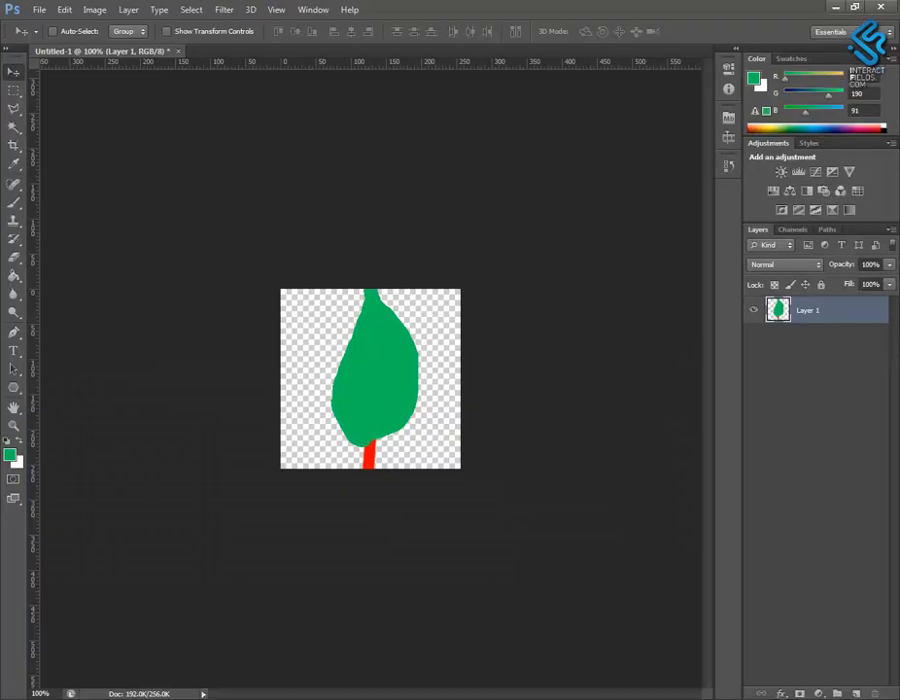
click(39, 10)
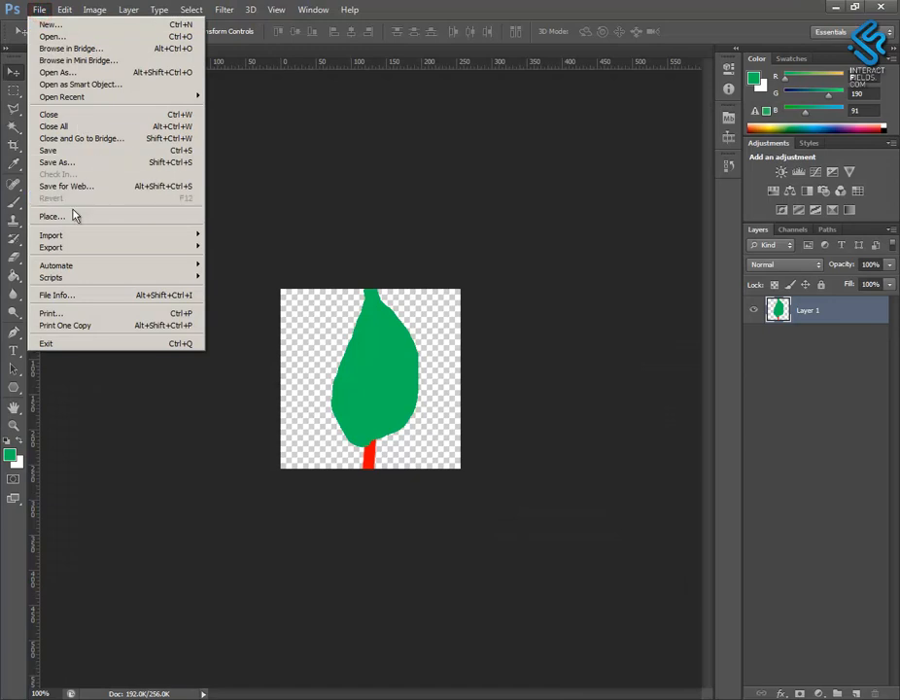
click(85, 164)
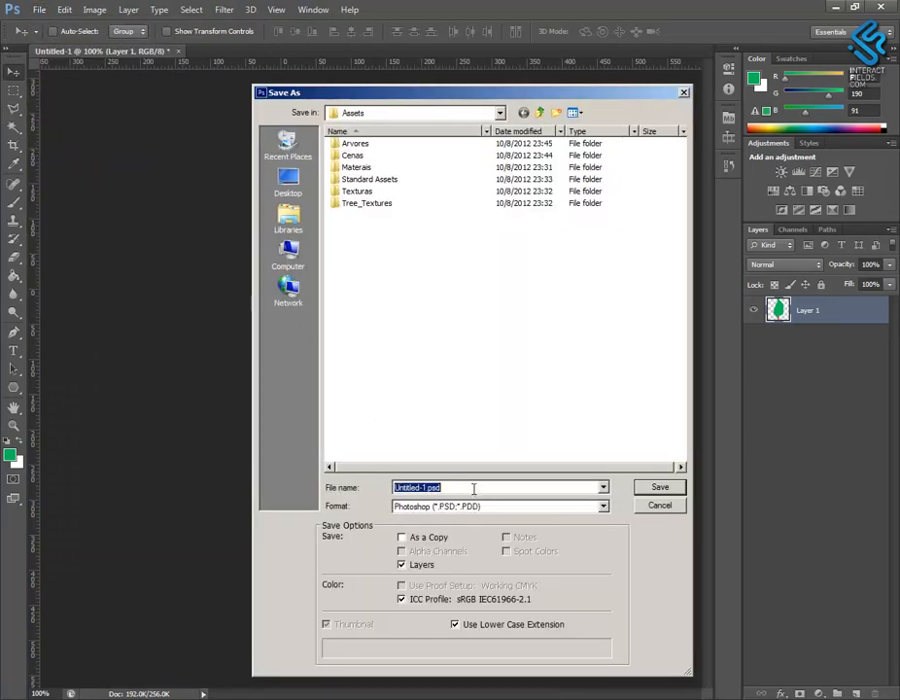
key(ctrl+v)
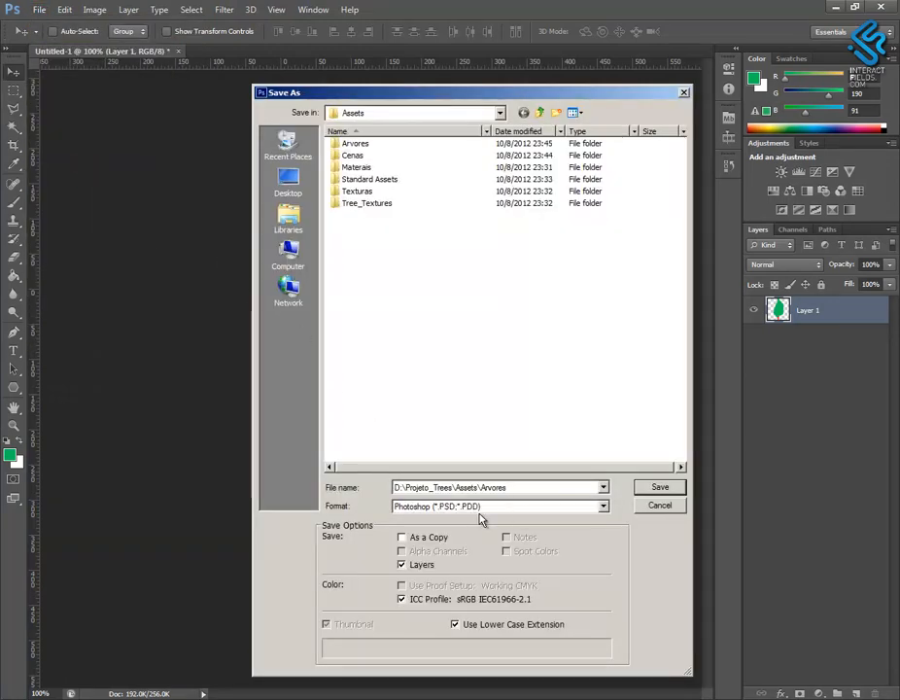
key(Return)
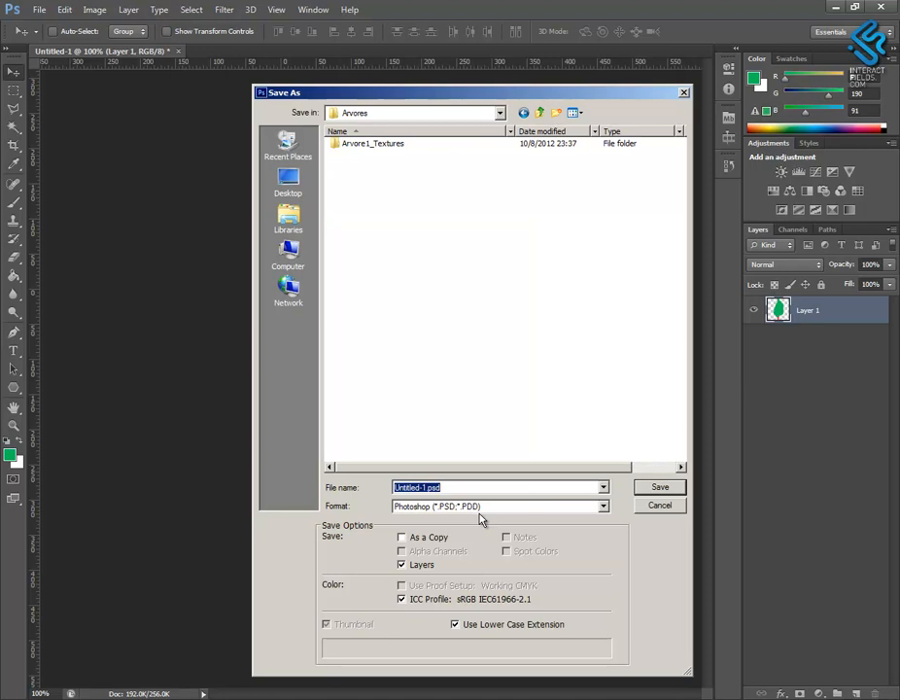
Save the leaf image as texFolha1 in PNG format, and close the untitled document without saving its changes.
text(tex)
key(Caps_Lock)
text(F)
key(Caps_Lock)
text(olha1)
click(469, 504)
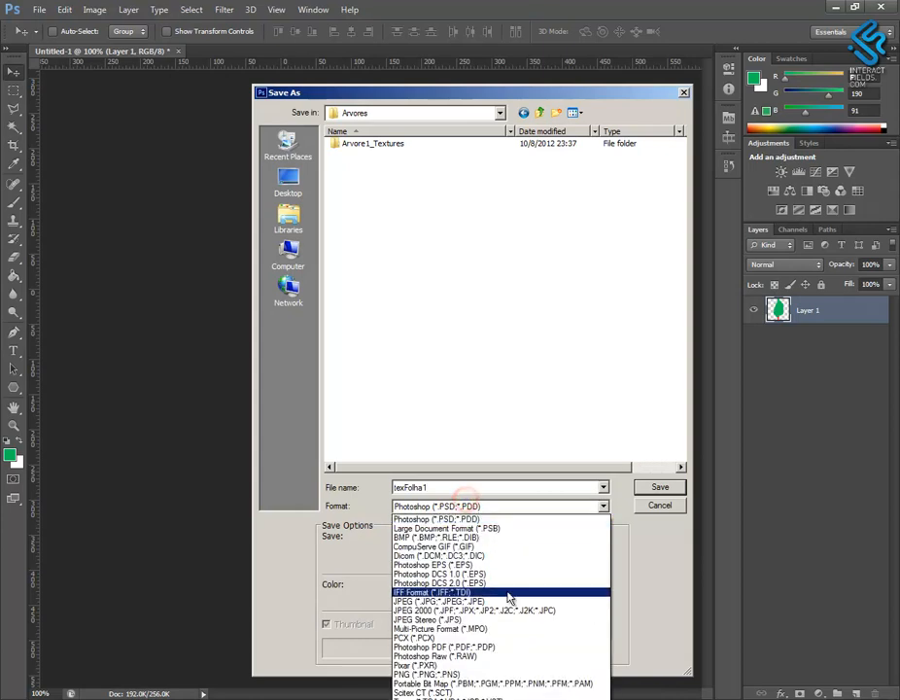
click(461, 674)
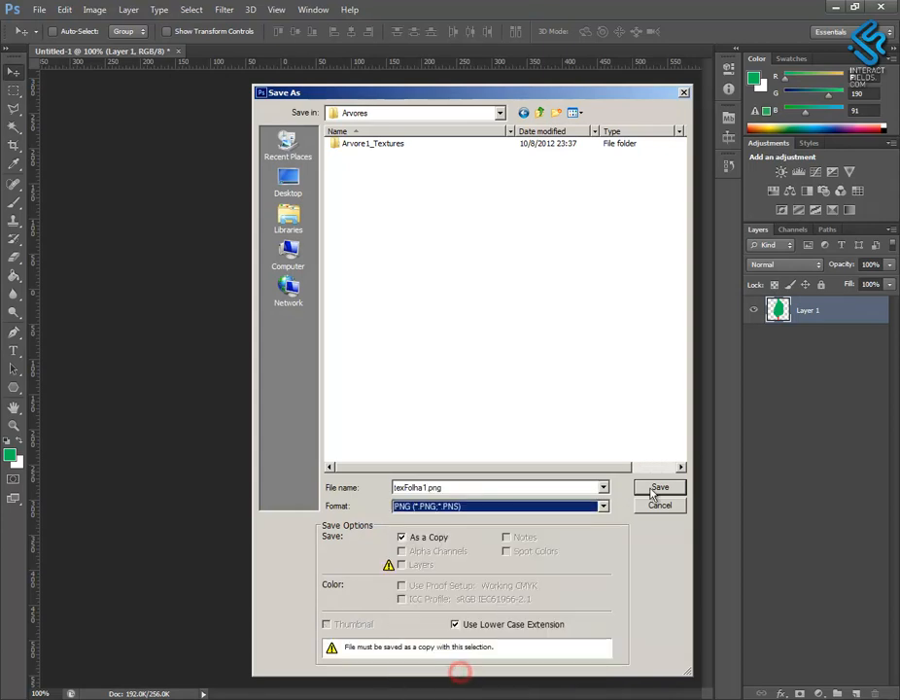
click(669, 487)
click(508, 221)
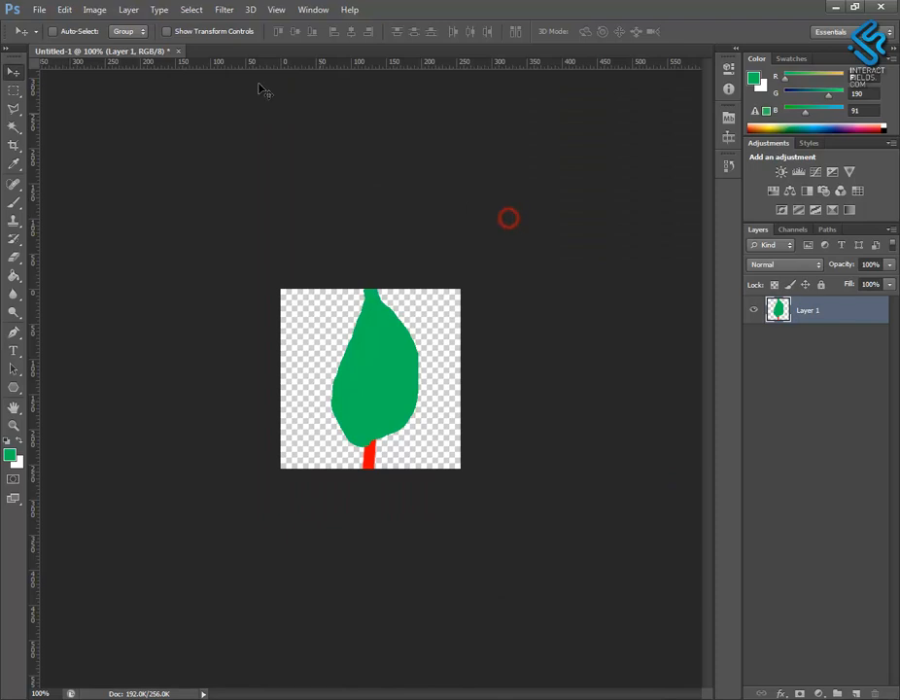
click(178, 52)
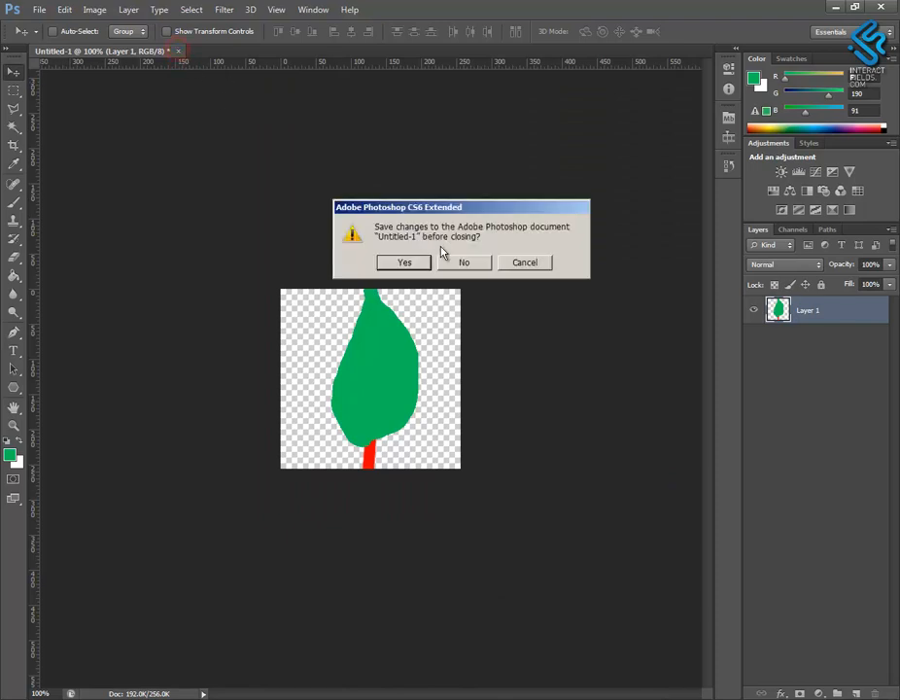
click(463, 262)
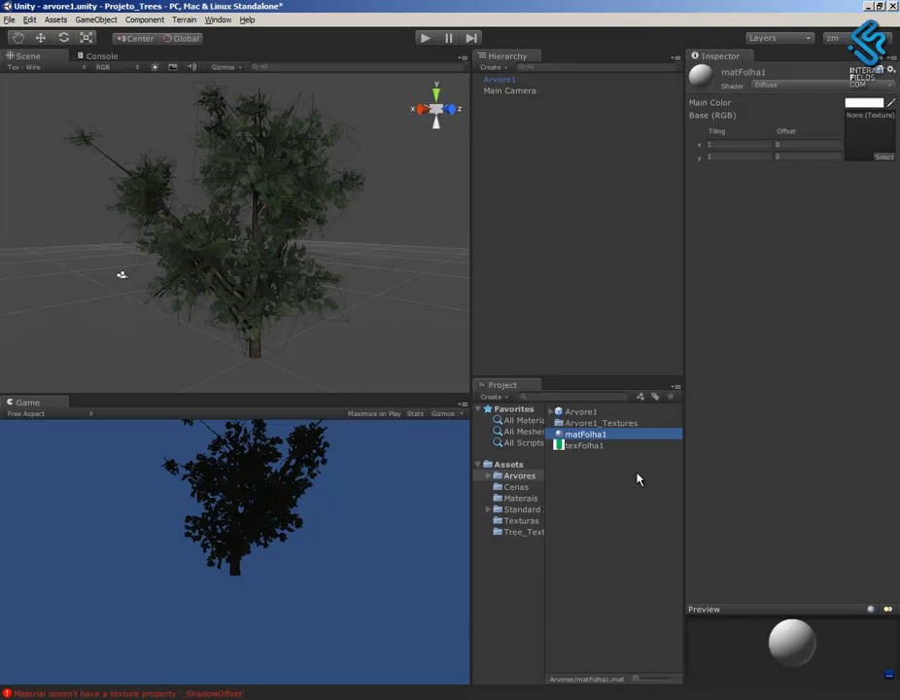
In Unity, set matFolha1's shader to Nature/Tree Creator Leaves and assign texFolha1 as its Base (RGB) Alpha (A) texture.
click(606, 485)
click(592, 435)
click(786, 86)
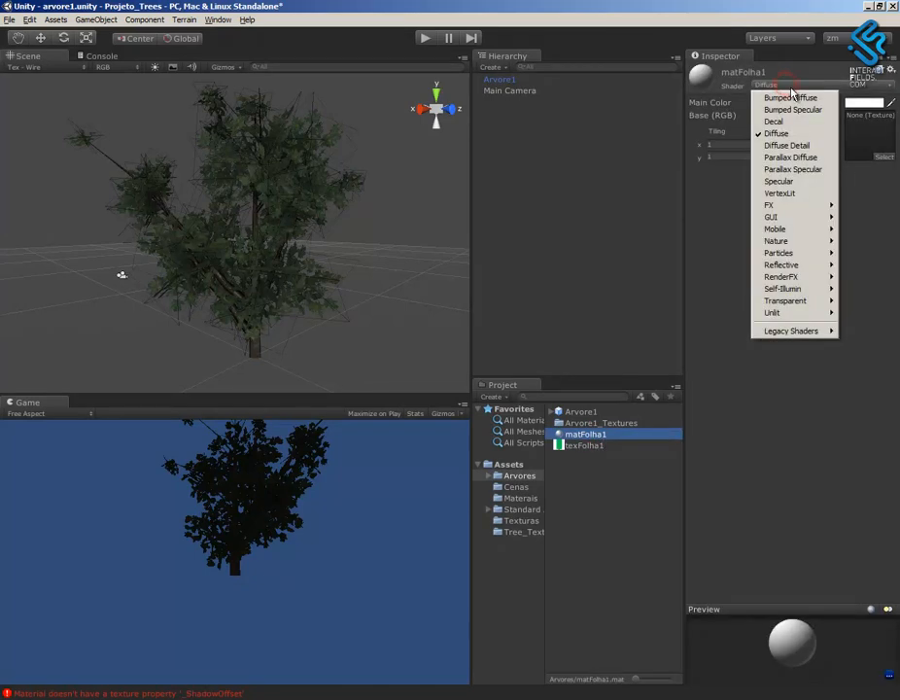
mouse_move(794, 244)
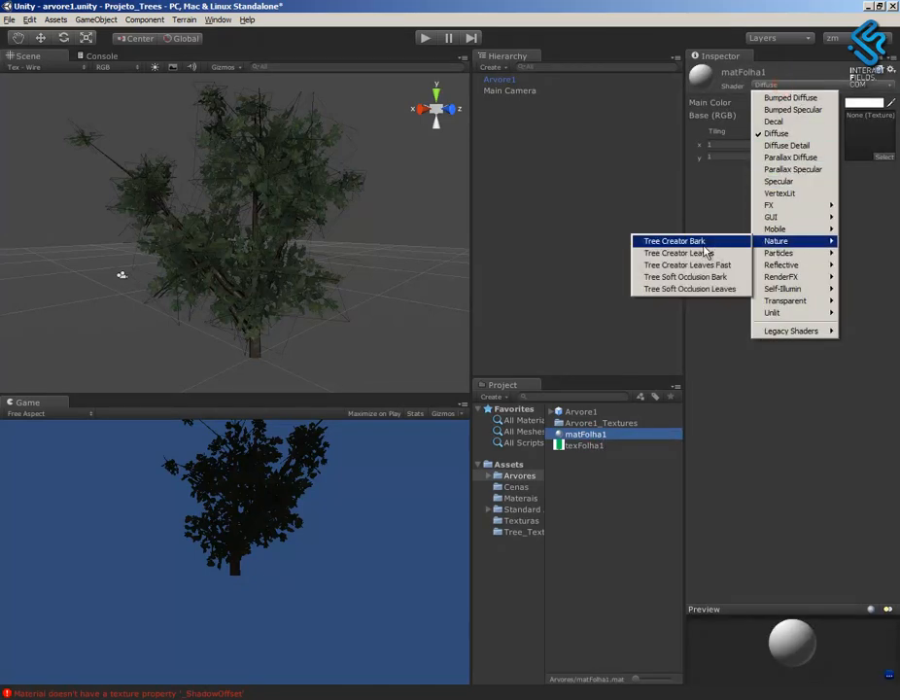
click(707, 254)
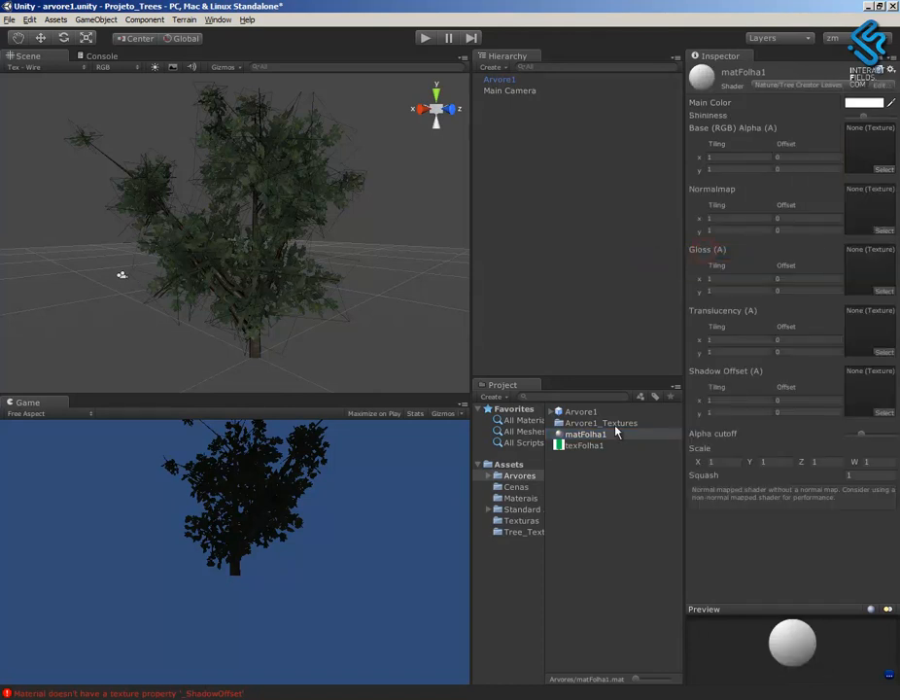
drag(590, 454, 872, 150)
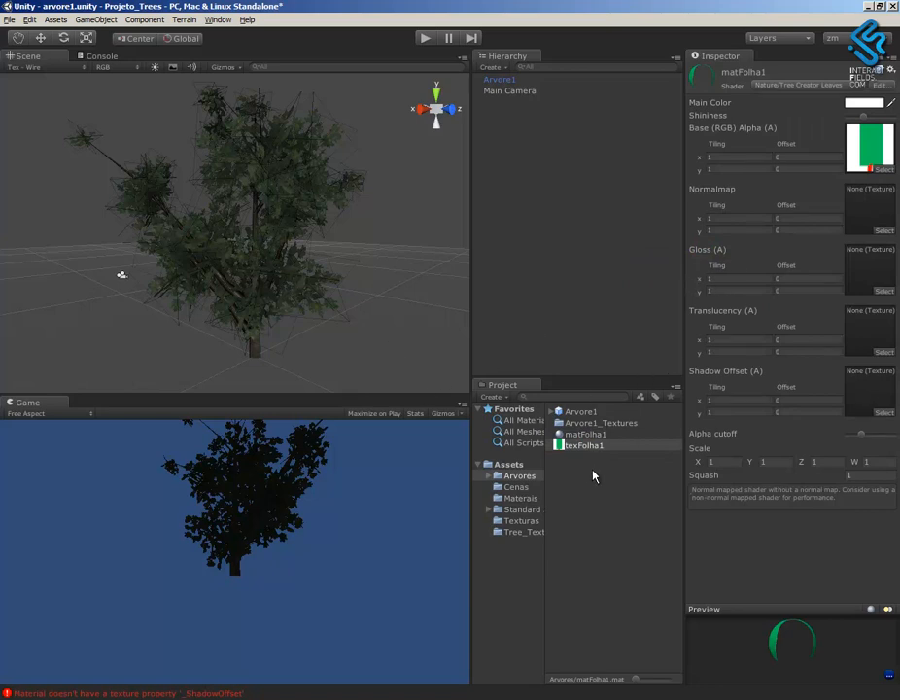
Select Arvore1's leaf group and assign matFolha1 as its material in place of BigTree_leaves.
click(303, 190)
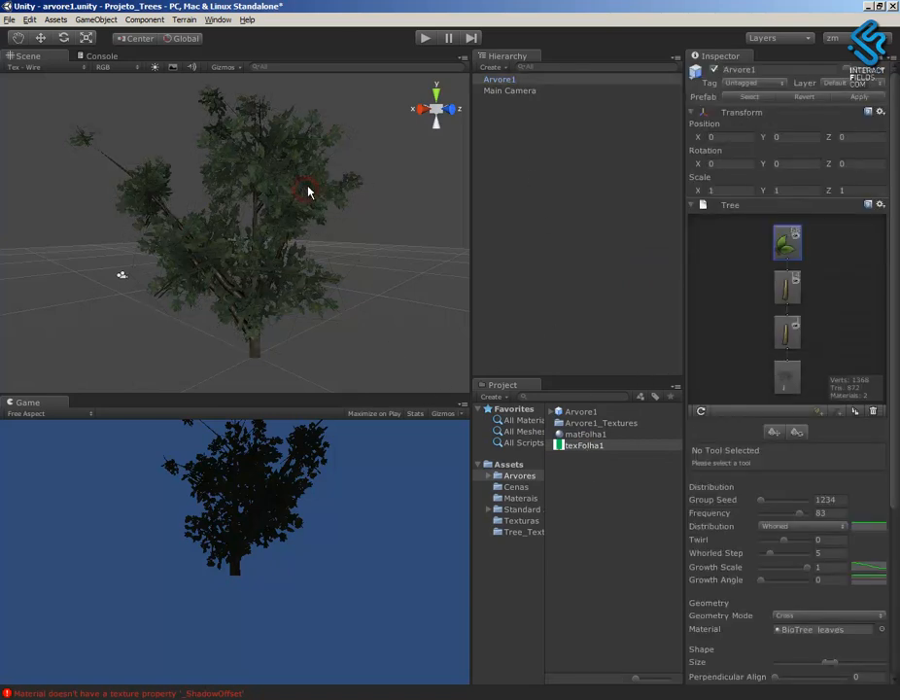
click(512, 117)
click(500, 80)
double_click(789, 241)
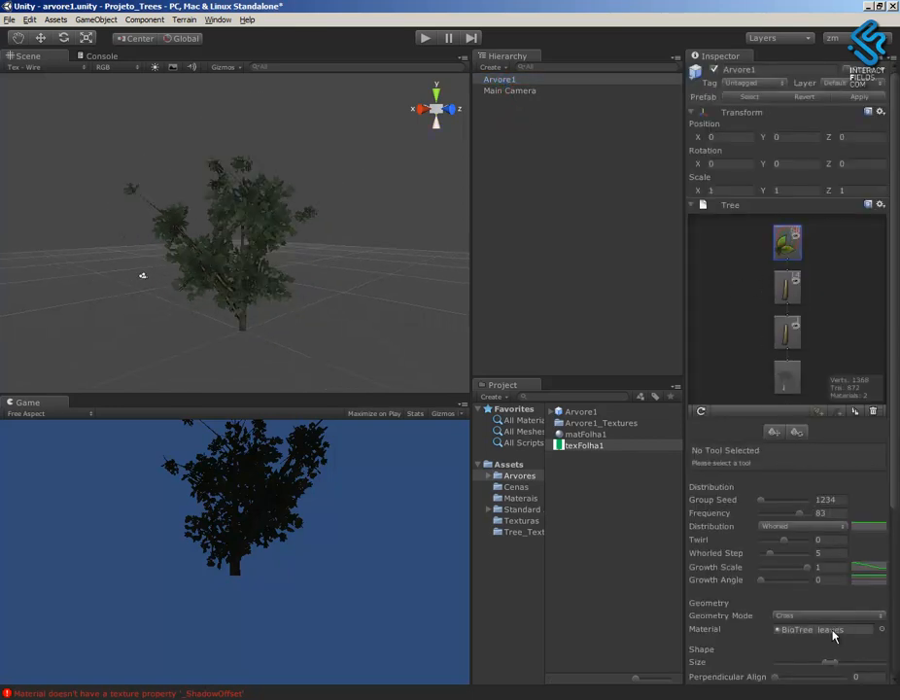
click(882, 630)
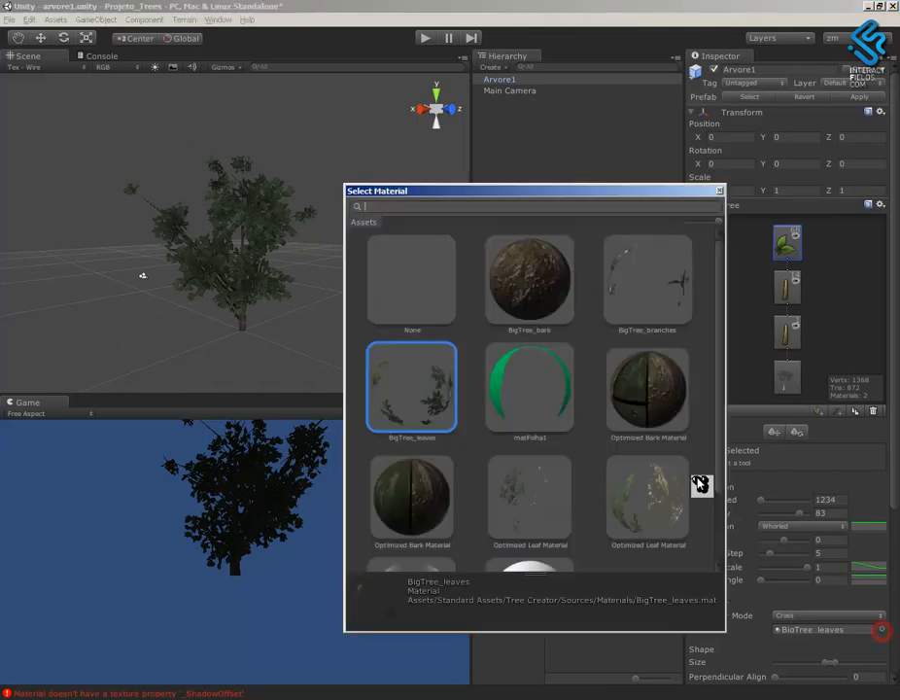
double_click(573, 392)
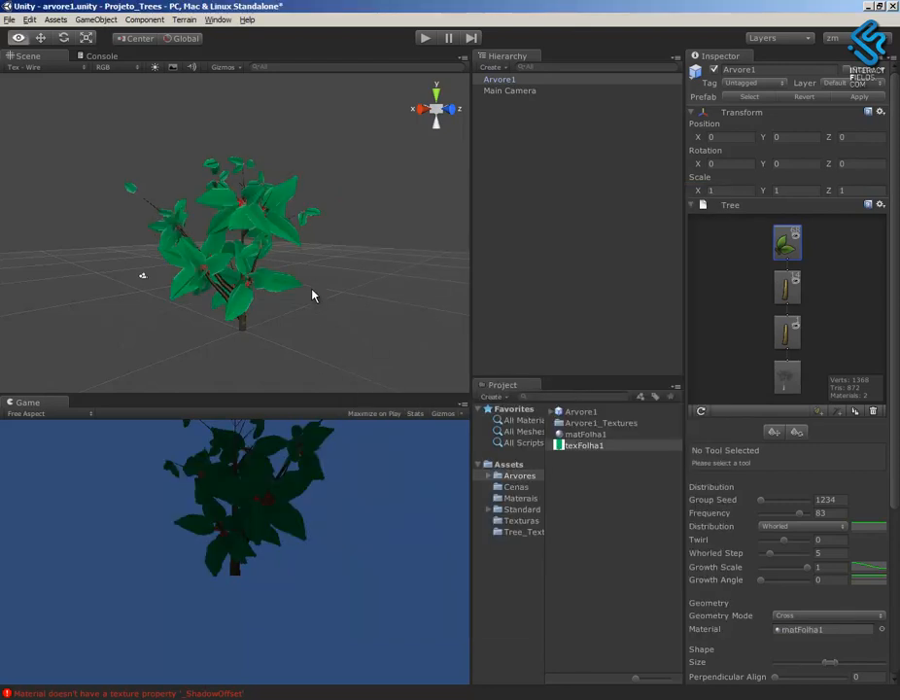
Check the new leaves up close and set the leaf group's Growth Angle to 0.86.
alt+drag(318, 290, 148, 303)
alt+right_drag(251, 258, 456, 418)
alt+drag(335, 329, 414, 363)
alt+right_drag(414, 363, 261, 237)
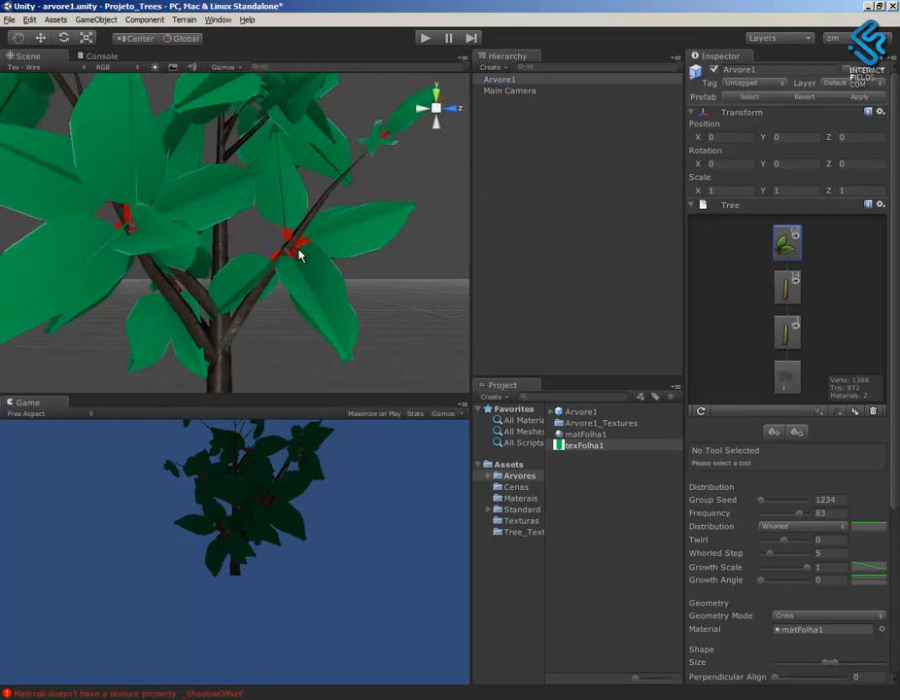
alt+right_drag(369, 289, 361, 320)
alt+drag(335, 313, 338, 329)
alt+right_drag(345, 305, 607, 420)
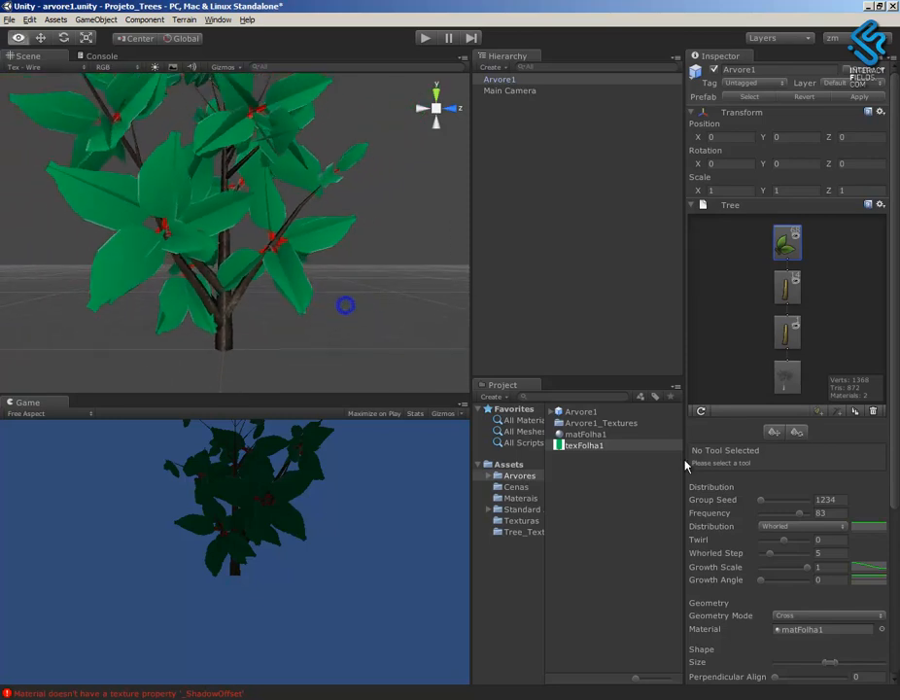
drag(761, 579, 804, 578)
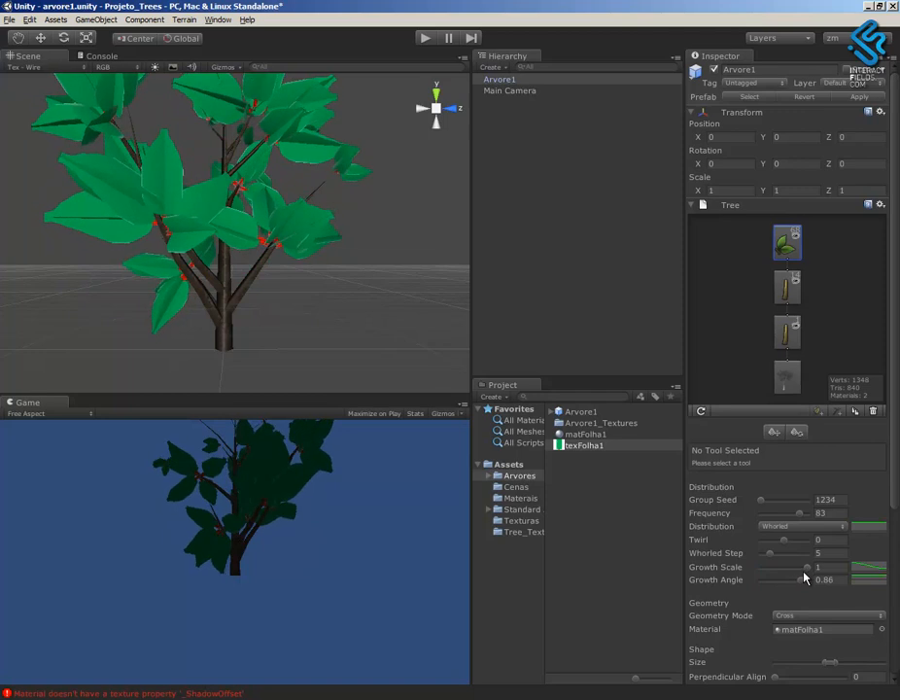
Deselect the tree and add a Directional Light to the scene.
alt+right_drag(397, 306, 329, 240)
alt+middle_drag(337, 262, 370, 322)
alt+drag(357, 323, 287, 362)
click(365, 345)
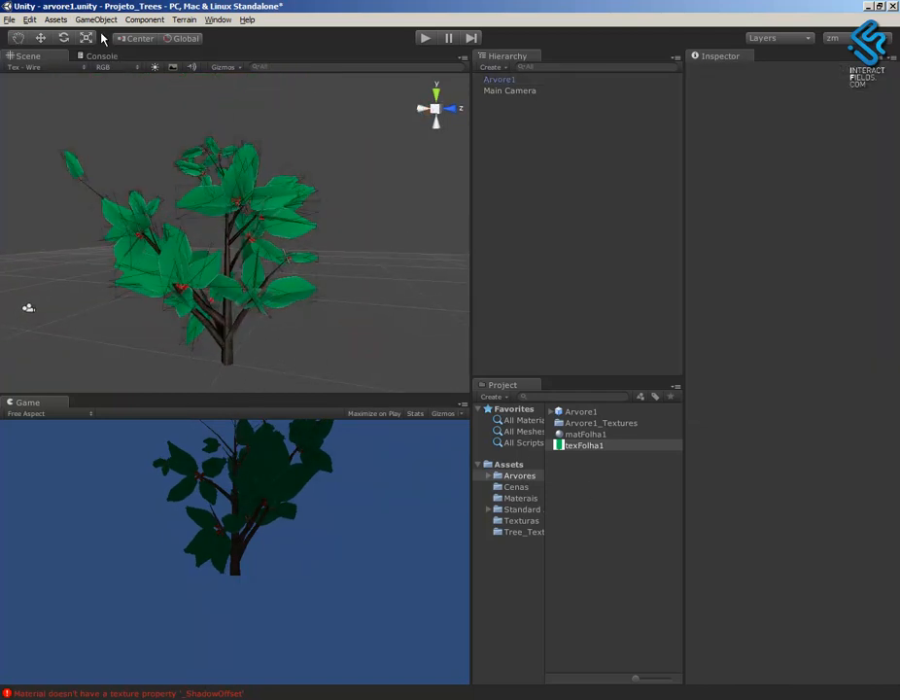
click(85, 19)
mouse_move(120, 50)
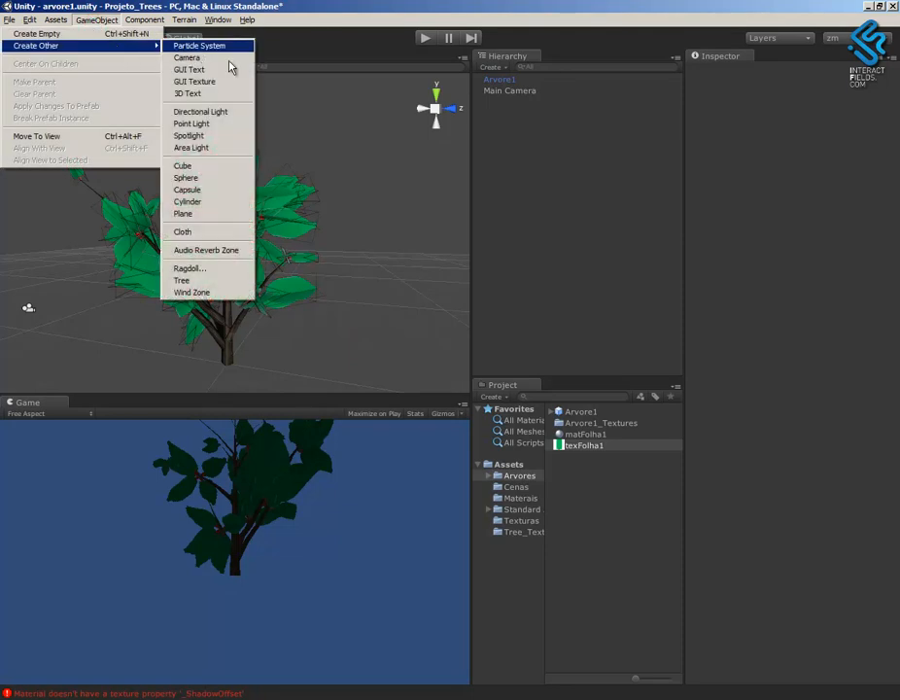
click(229, 114)
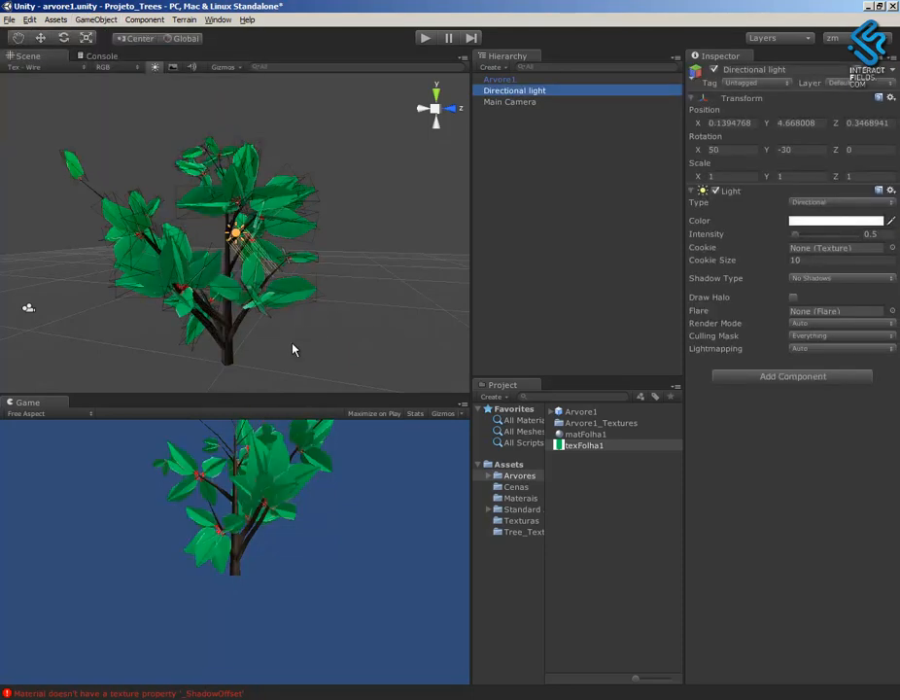
Select the Main Camera and move it vertically to a Y position of about 4.15.
alt+drag(345, 317, 84, 196)
click(56, 298)
key(w)
Clear the error messages from the Console and return to the Scene view.
click(100, 55)
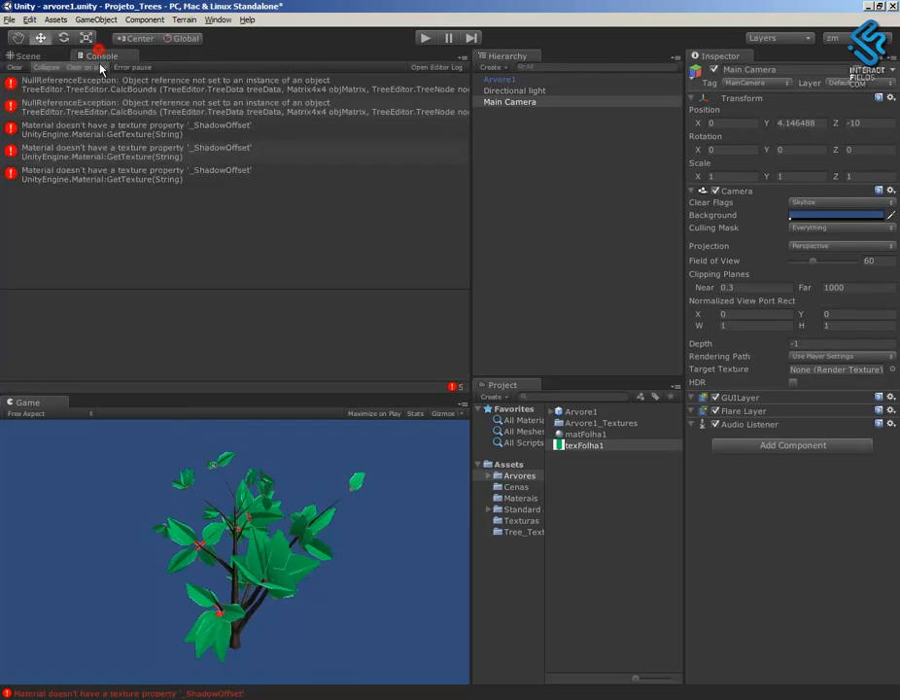
click(20, 64)
click(25, 56)
alt+drag(222, 214, 237, 202)
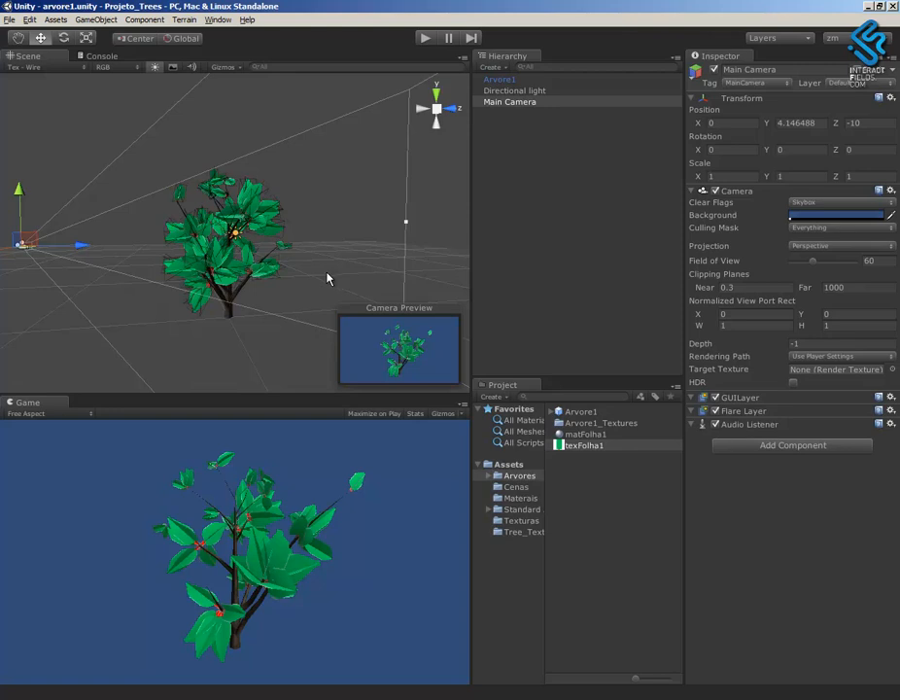
mouse_move(240, 333)
alt+mouse_down()
mouse_move(287, 335)
mouse_move(232, 351)
mouse_move(243, 349)
alt+mouse_up()
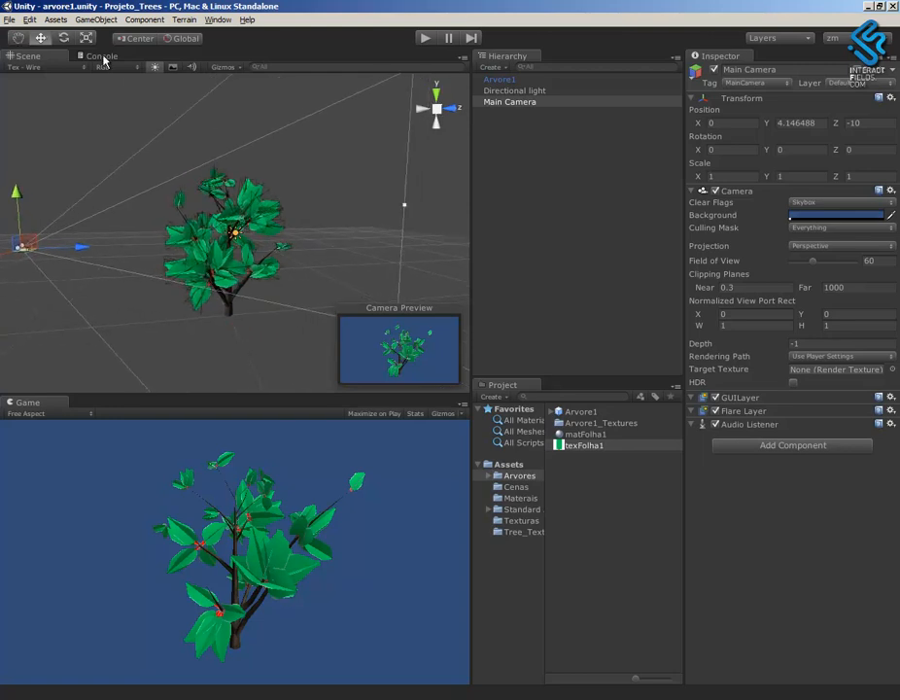
Create a new scene and add a terrain to it.
click(9, 20)
click(34, 32)
alt+drag(256, 287, 298, 241)
click(191, 21)
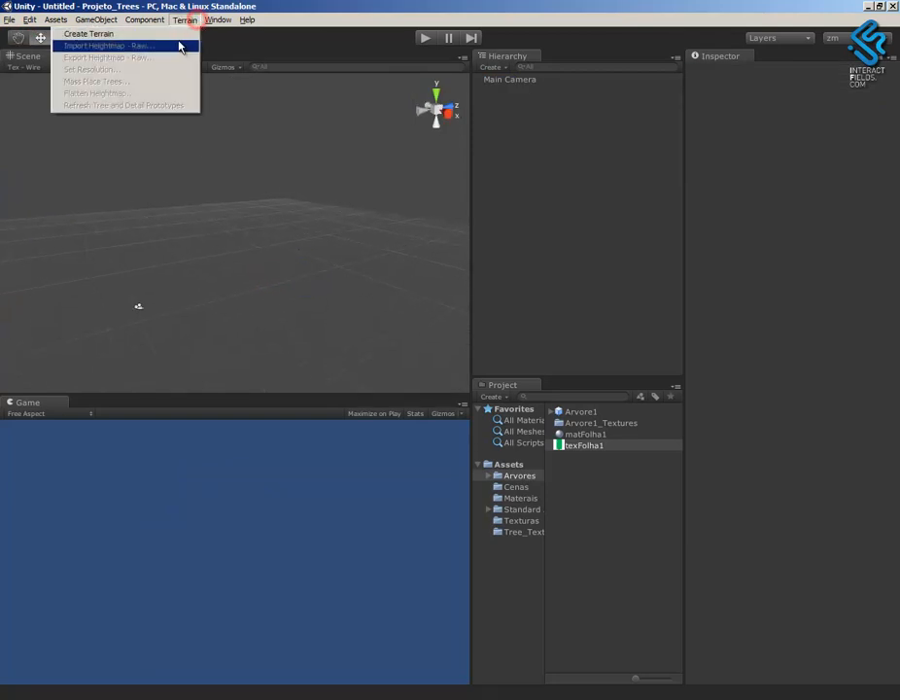
click(173, 33)
Frame the terrain and change the Scene view's draw mode from Tex - Wire to Textured.
middle_drag(386, 313, 313, 262)
alt+right_drag(313, 261, 80, 161)
mouse_move(304, 251)
alt+right_down()
mouse_move(292, 254)
mouse_move(294, 269)
alt+right_up()
scroll(311, 282, down, 3)
alt+drag(287, 286, 290, 316)
middle_drag(290, 316, 144, 223)
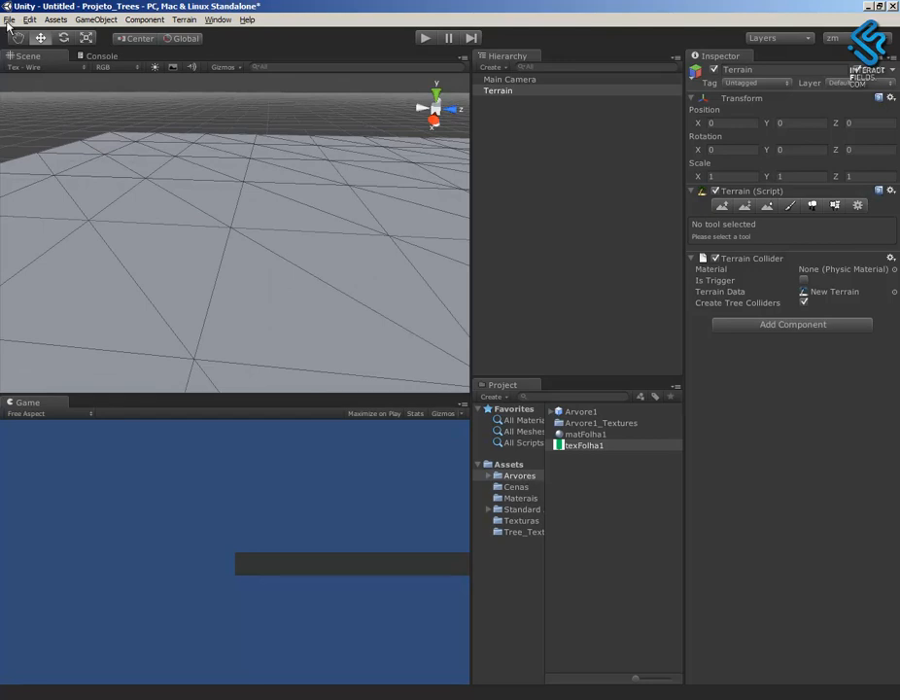
click(32, 70)
click(53, 79)
alt+drag(288, 262, 388, 268)
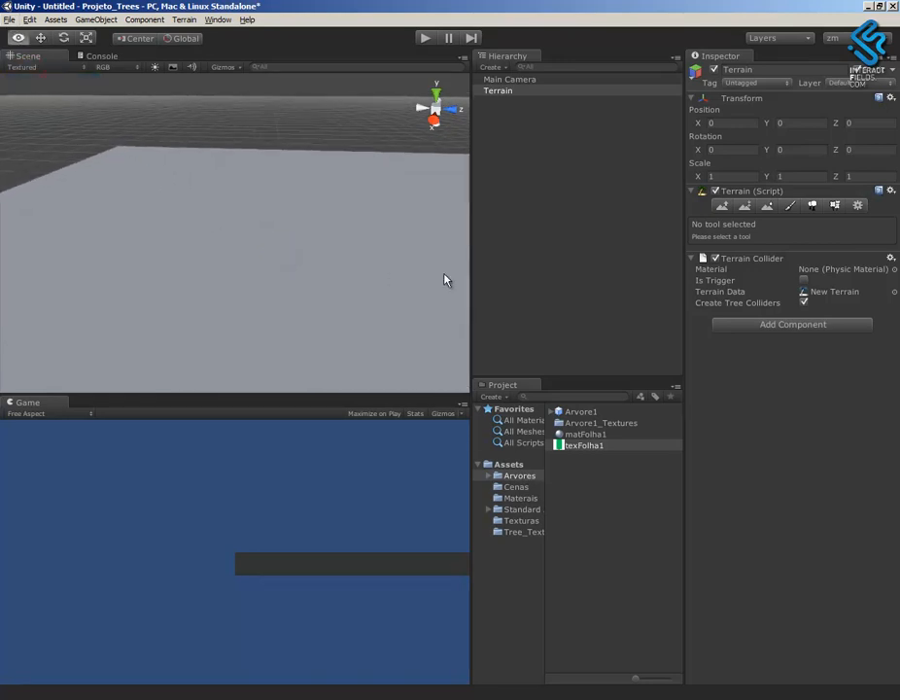
Add the Arvore1 prefab to the terrain's list of placeable trees with a Bend Factor of 0.
click(812, 206)
click(871, 298)
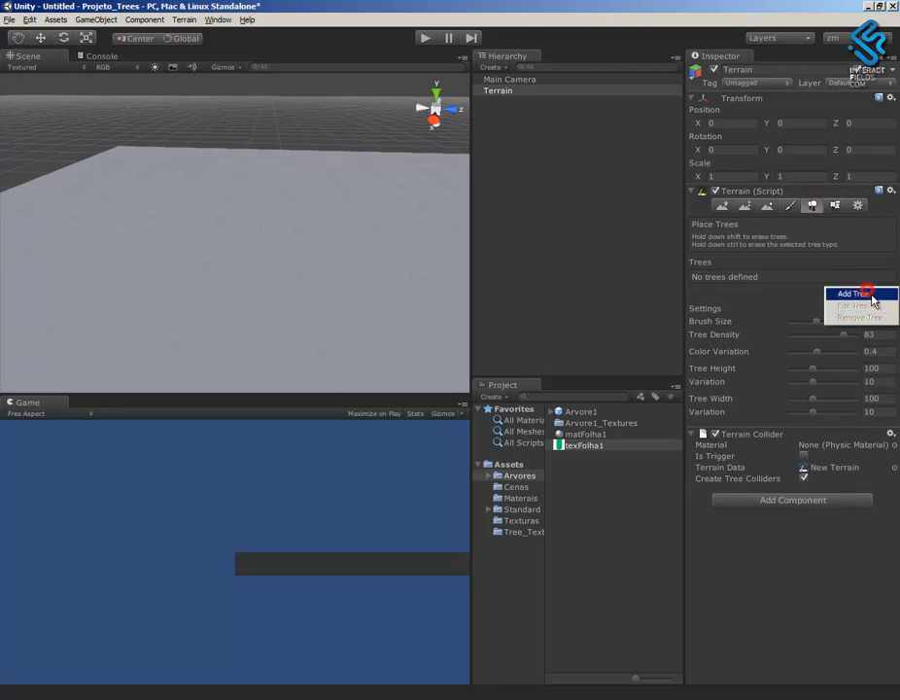
click(867, 294)
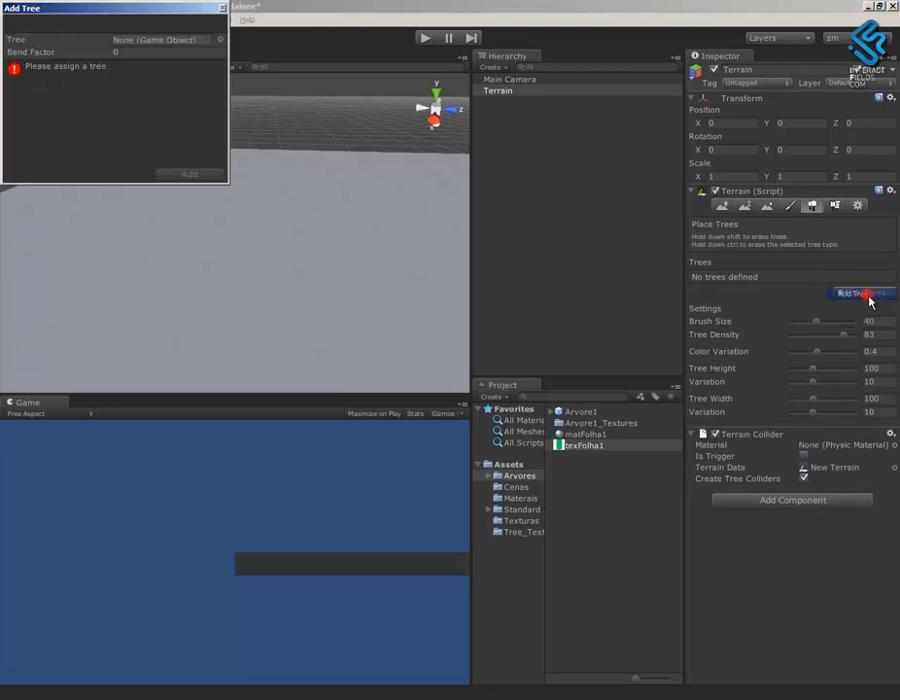
click(220, 40)
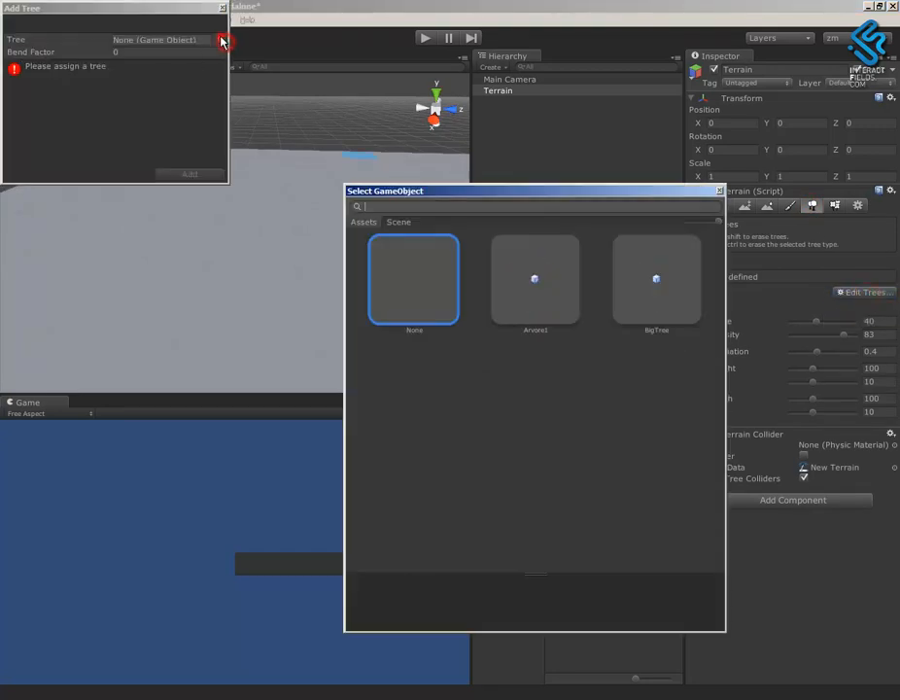
click(547, 282)
double_click(516, 298)
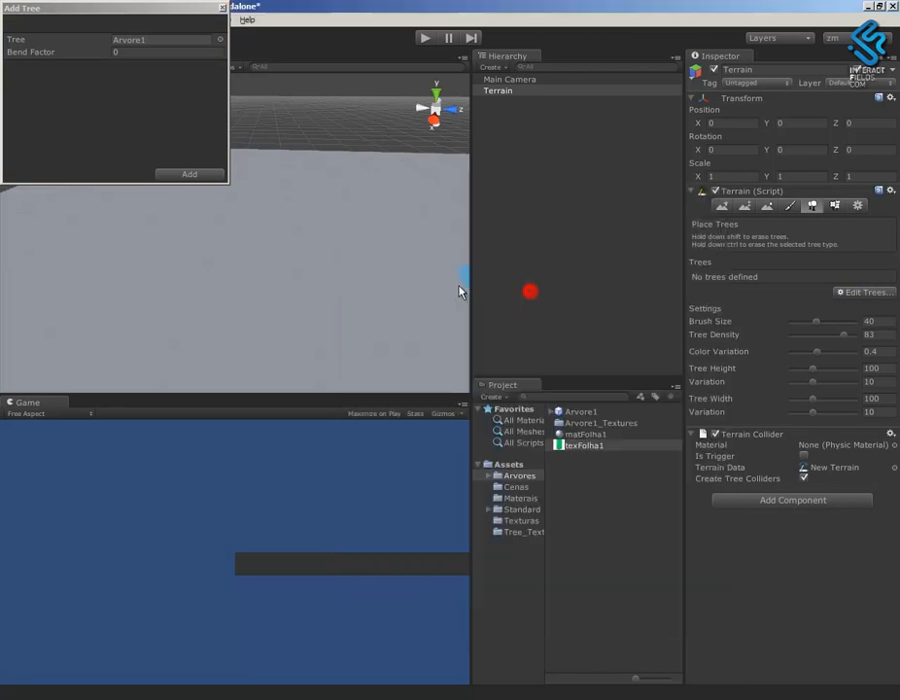
click(190, 174)
Paint a test cluster of Arvore1 trees on the terrain with brush size 40, inspect it, and erase it.
click(203, 244)
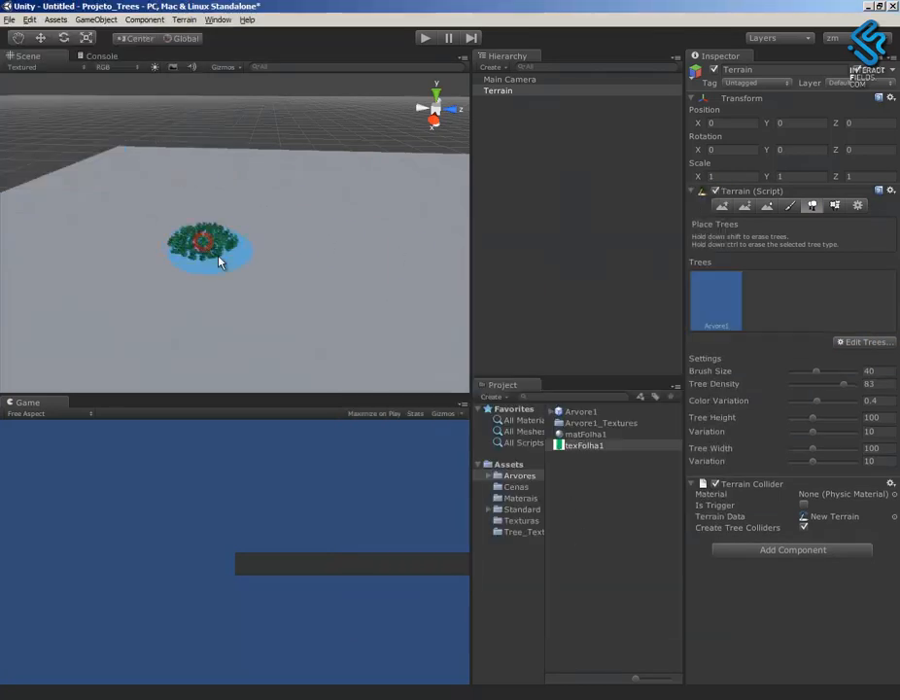
mouse_move(209, 270)
alt+right_down()
mouse_move(195, 258)
mouse_move(279, 283)
alt+right_up()
scroll(330, 277, up, 2)
scroll(330, 292, down, 2)
scroll(326, 300, down, 4)
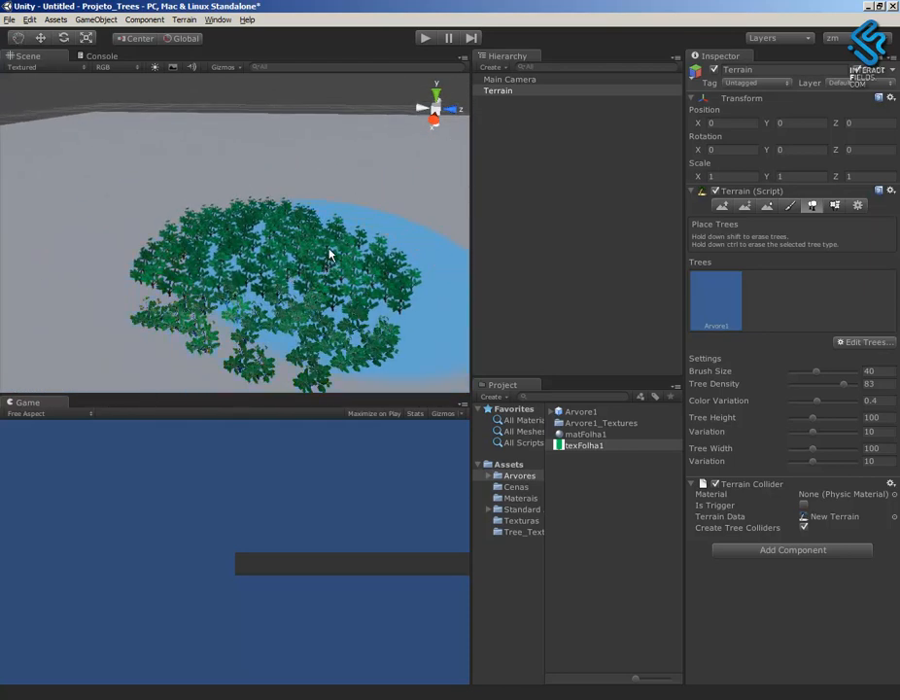
mouse_move(371, 242)
shift+mouse_down()
mouse_move(185, 242)
mouse_move(293, 274)
shift+mouse_up()
alt+right_drag(339, 283, 279, 253)
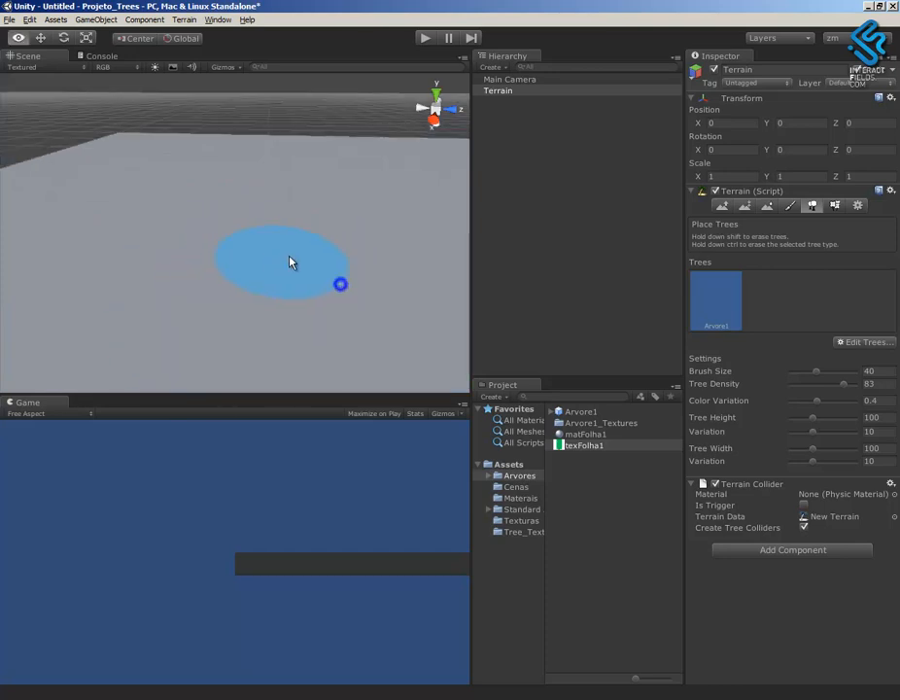
Set Brush Size to 30 and Tree Height to 200, and paint one cluster of Arvore1 trees on the terrain.
mouse_move(822, 379)
mouse_down()
mouse_move(833, 377)
mouse_move(810, 377)
mouse_move(814, 417)
mouse_move(855, 418)
mouse_up()
mouse_move(354, 252)
alt+mouse_down()
mouse_move(275, 258)
mouse_move(283, 290)
alt+mouse_up()
click(261, 291)
mouse_move(302, 307)
middle_down()
mouse_move(255, 180)
mouse_move(246, 237)
middle_up()
mouse_move(250, 235)
alt+right_down()
mouse_move(454, 357)
mouse_move(437, 348)
alt+right_up()
mouse_move(356, 327)
alt+mouse_down()
mouse_move(365, 293)
mouse_move(350, 318)
mouse_move(327, 282)
alt+mouse_up()
alt+right_drag(311, 269, 237, 231)
mouse_move(327, 285)
alt+right_down()
mouse_move(733, 486)
mouse_move(70, 580)
mouse_move(98, 588)
alt+right_up()
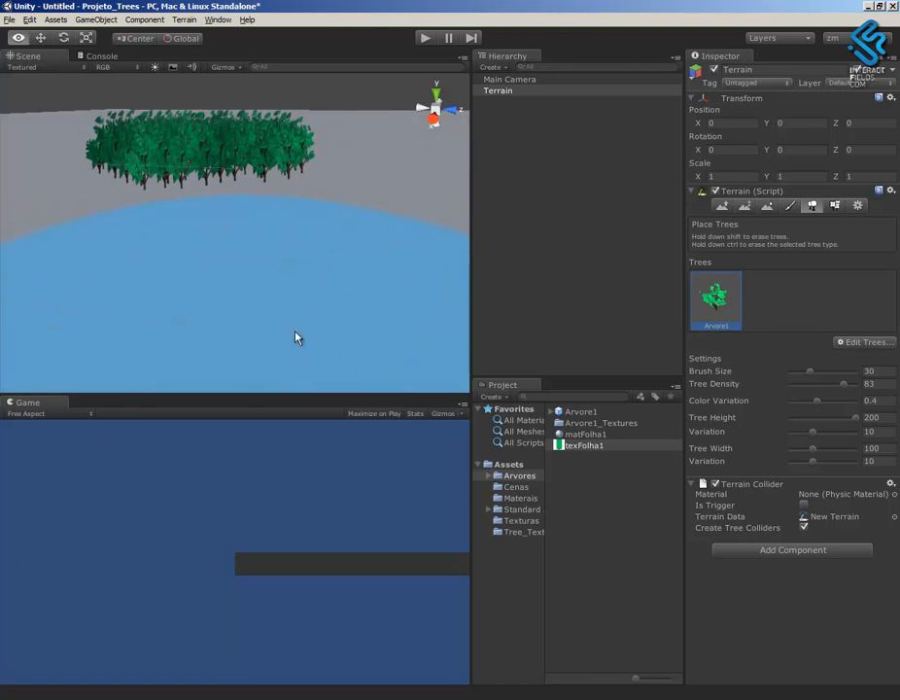
mouse_move(220, 208)
alt+mouse_down()
mouse_move(224, 224)
mouse_move(224, 213)
alt+mouse_up()
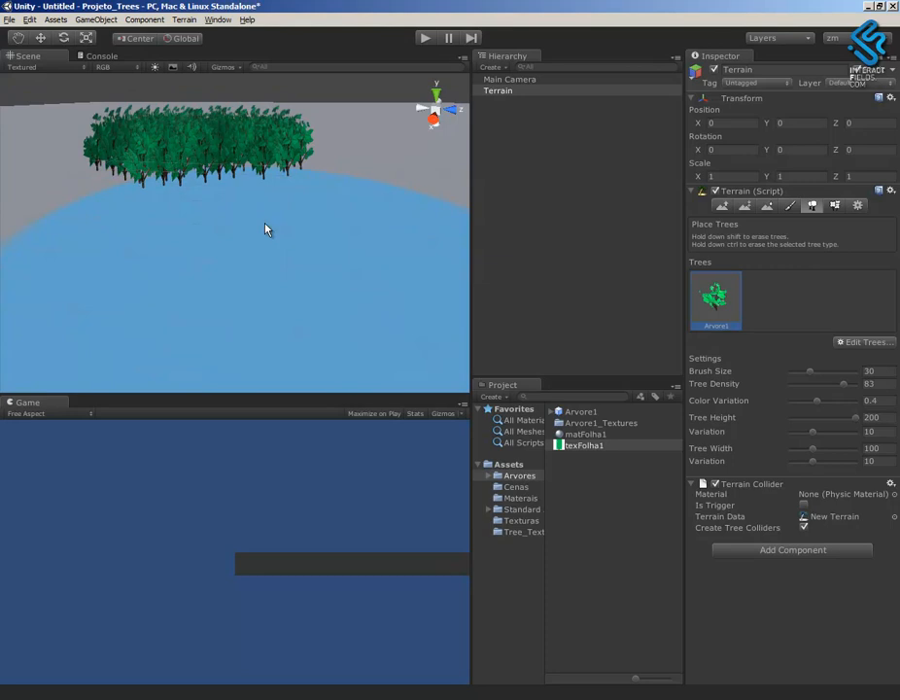
Mass-place 10000 trees across the whole terrain.
click(184, 19)
click(152, 81)
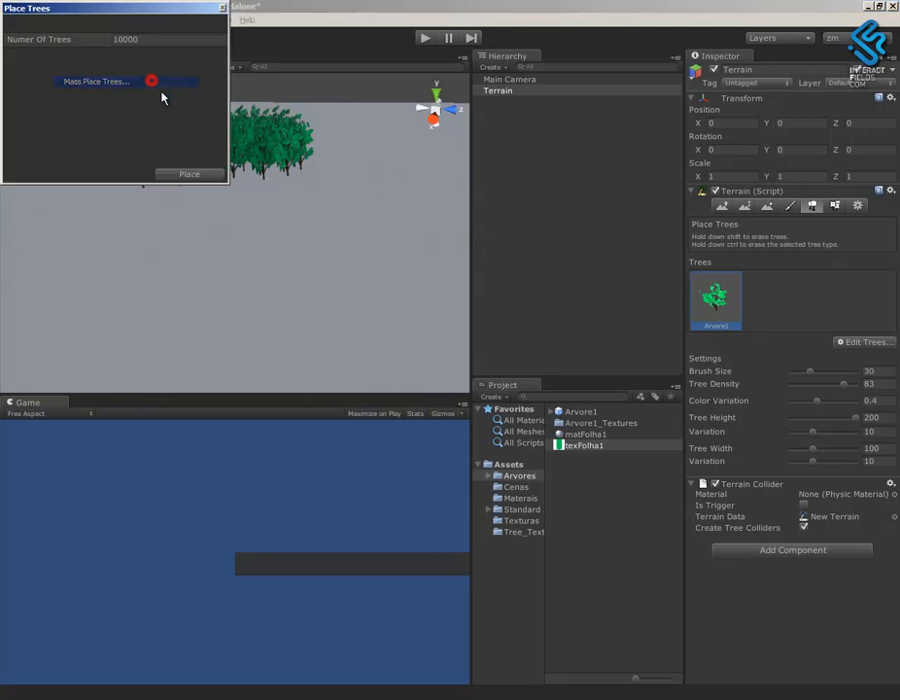
click(266, 237)
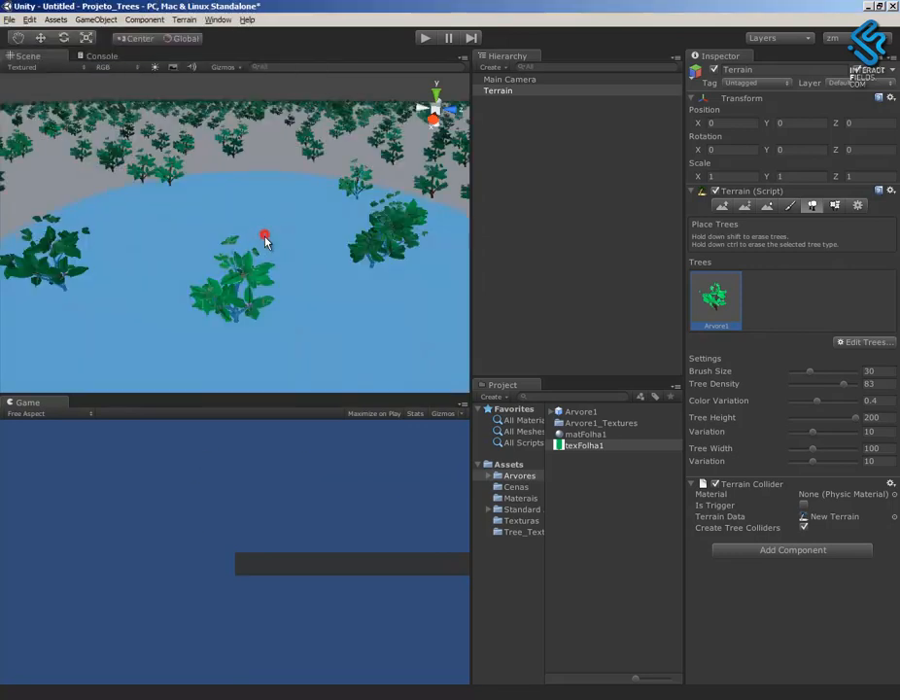
Place a single Arvore1 prefab on an open patch of terrain at about X 946, Z 556.
alt+right_drag(143, 181, 213, 175)
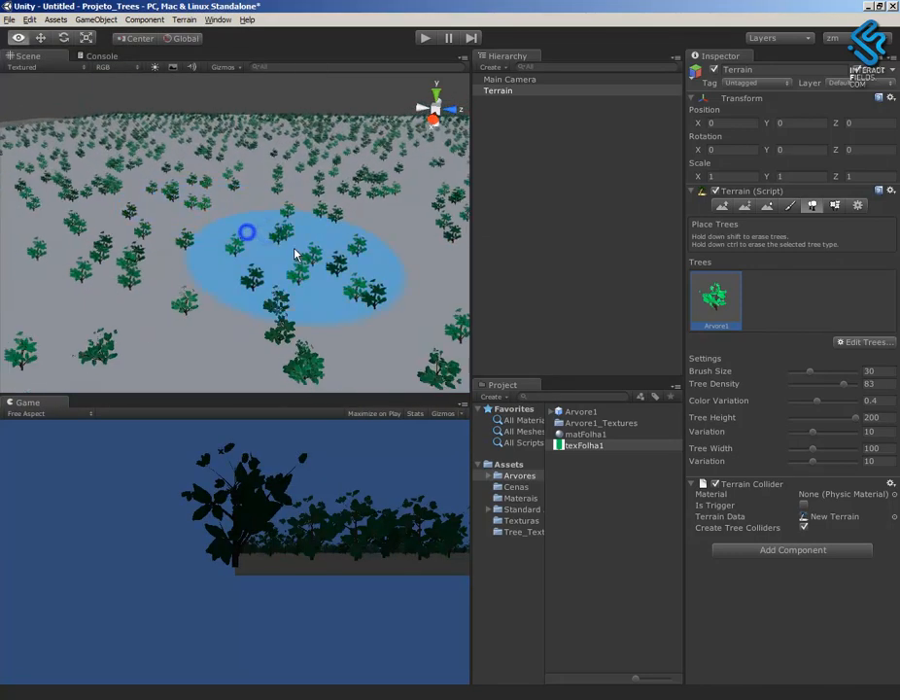
alt+right_drag(303, 229, 188, 145)
mouse_move(318, 237)
alt+right_down()
mouse_move(215, 173)
mouse_move(216, 198)
mouse_move(110, 202)
alt+right_up()
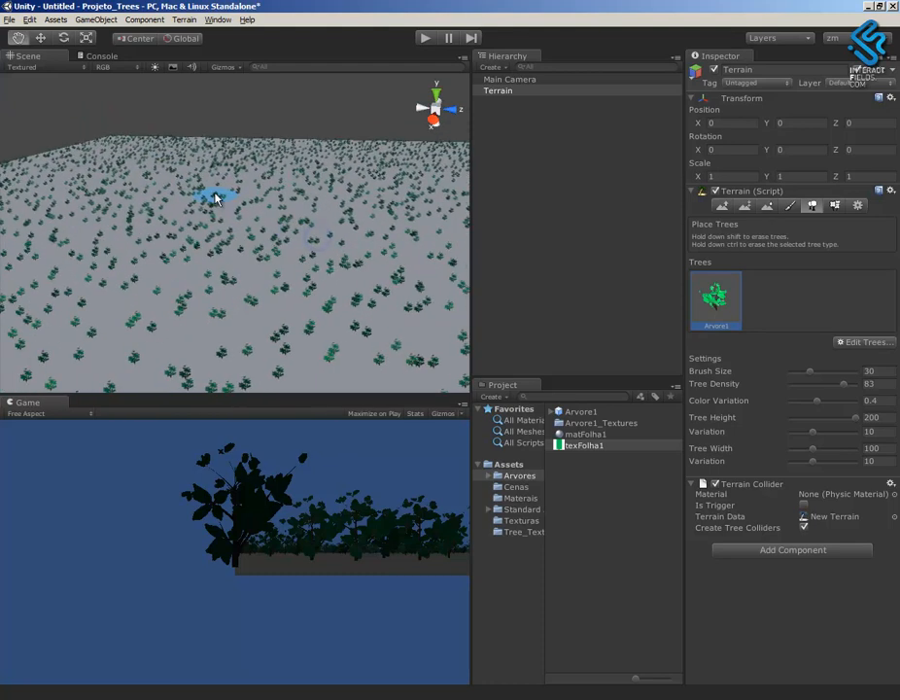
mouse_move(206, 251)
alt+right_down()
mouse_move(126, 224)
mouse_move(227, 156)
mouse_move(222, 224)
mouse_move(370, 305)
mouse_move(267, 307)
mouse_move(241, 294)
mouse_move(231, 231)
alt+right_up()
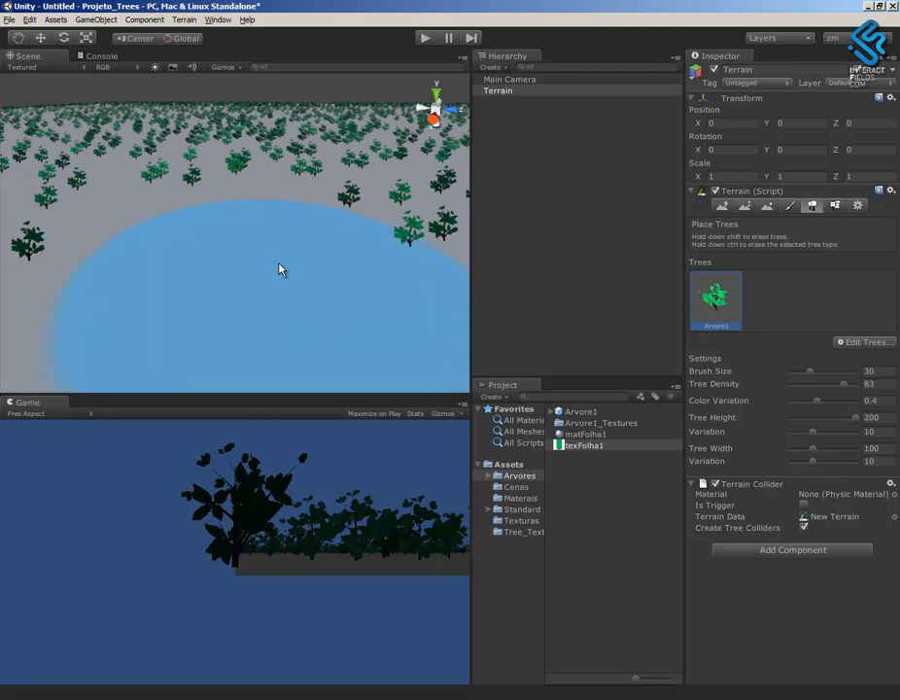
alt+right_drag(279, 269, 439, 305)
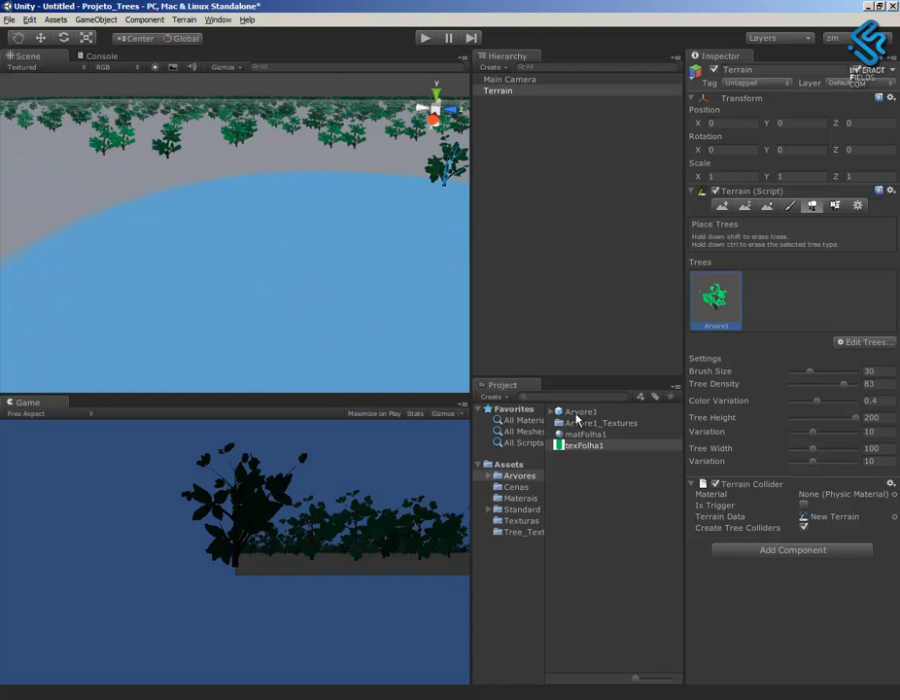
drag(577, 416, 187, 285)
alt+drag(304, 340, 323, 294)
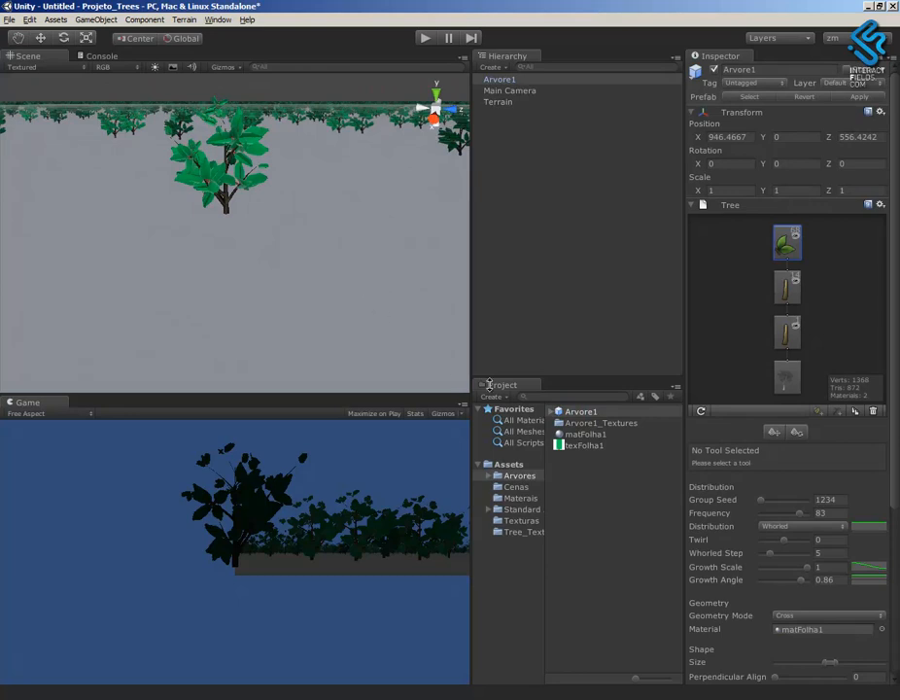
Add three more Arvore1 instances, one at the world origin and two on the terrain near the first one.
drag(594, 418, 571, 301)
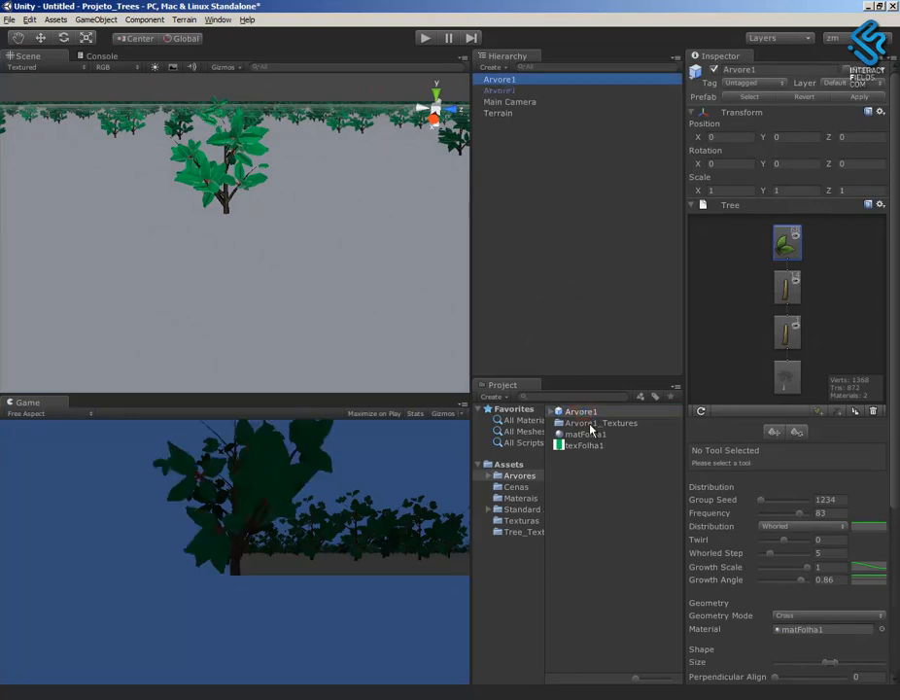
drag(577, 416, 366, 295)
drag(575, 418, 149, 311)
scroll(296, 311, down, 6)
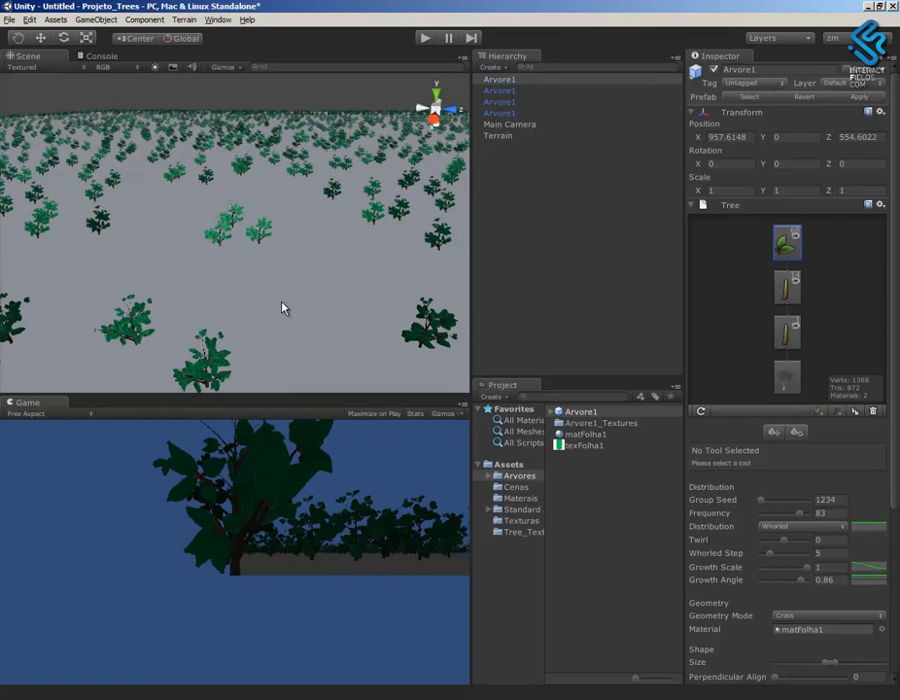
scroll(287, 307, down, 5)
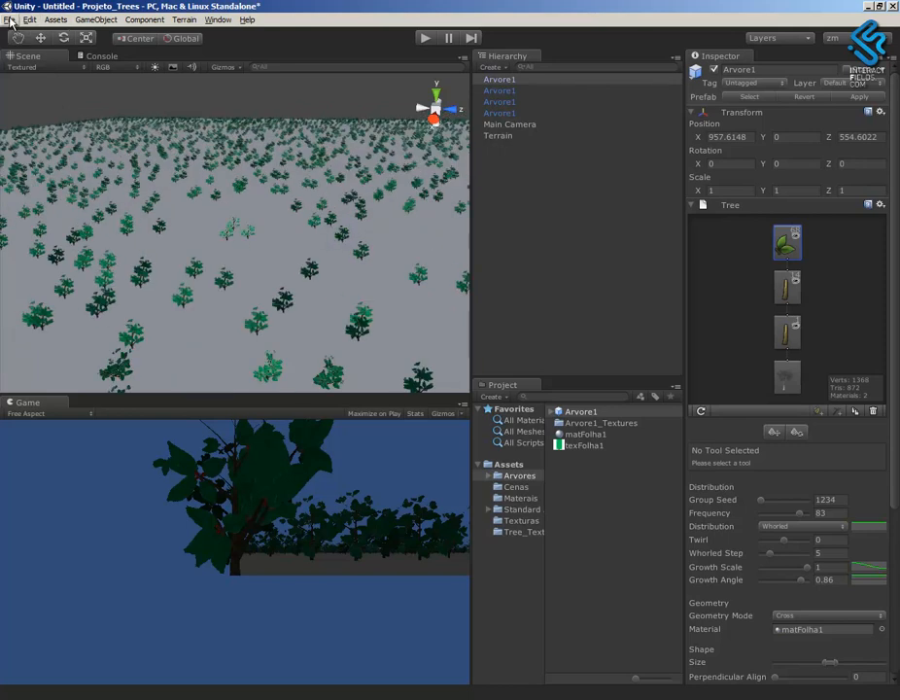
Save the current scene as Floresta in the Cenas folder.
click(13, 22)
click(49, 63)
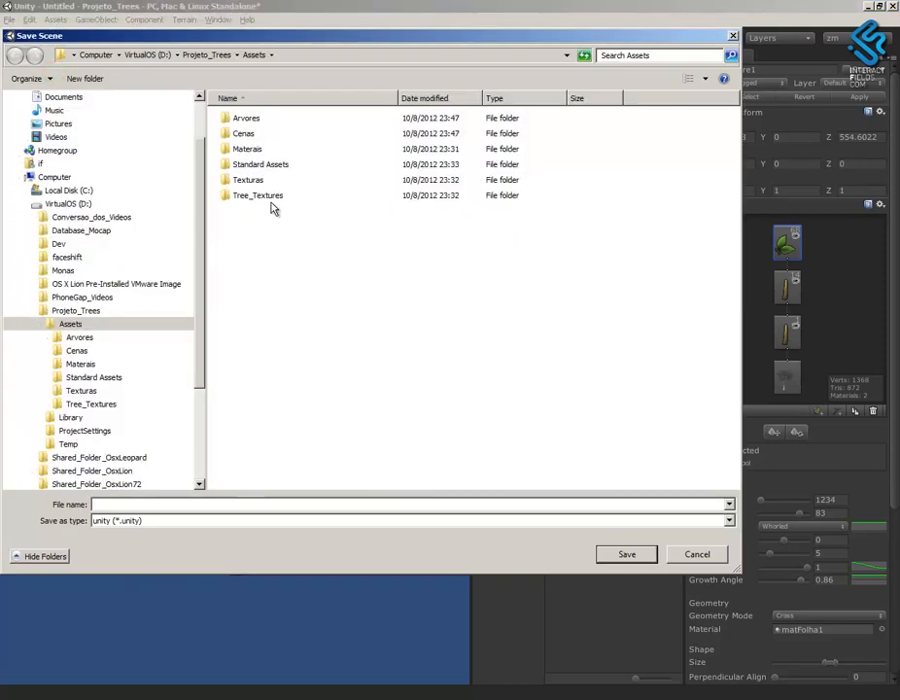
double_click(244, 133)
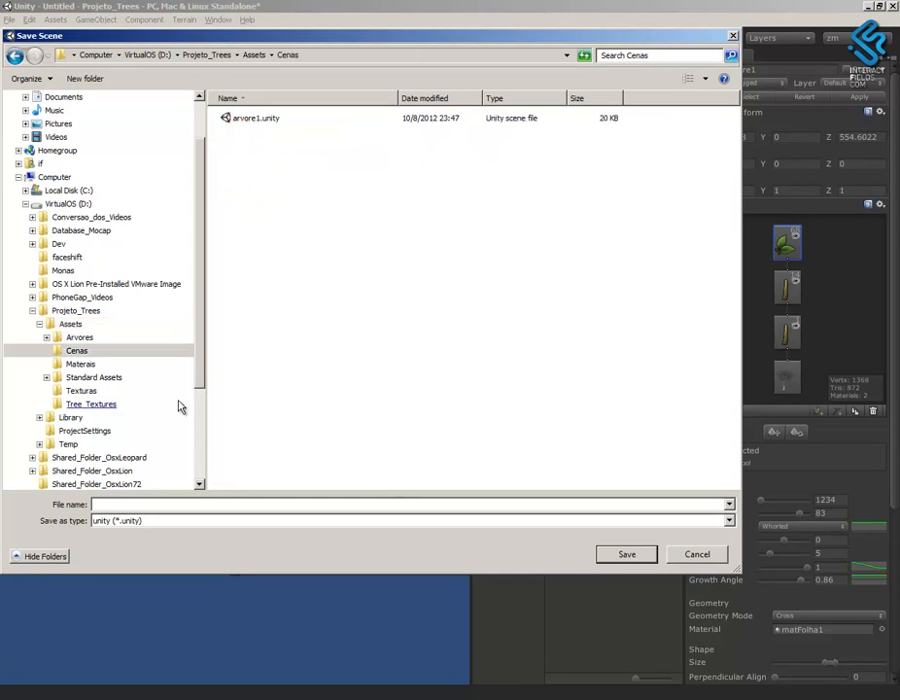
click(124, 503)
text(F)
key(Caps_Lock)
text(loresta)
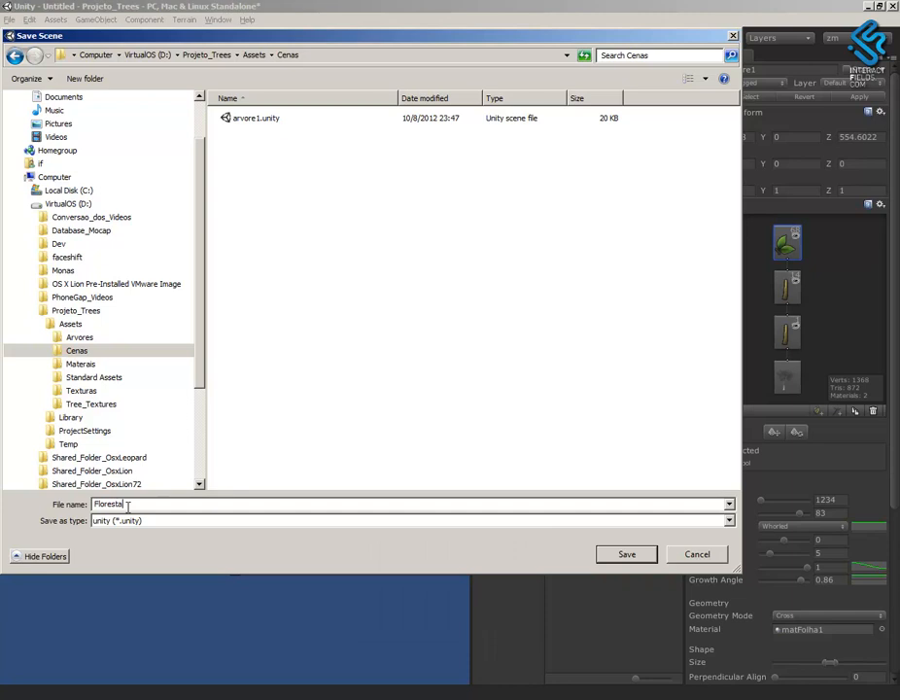
click(596, 554)
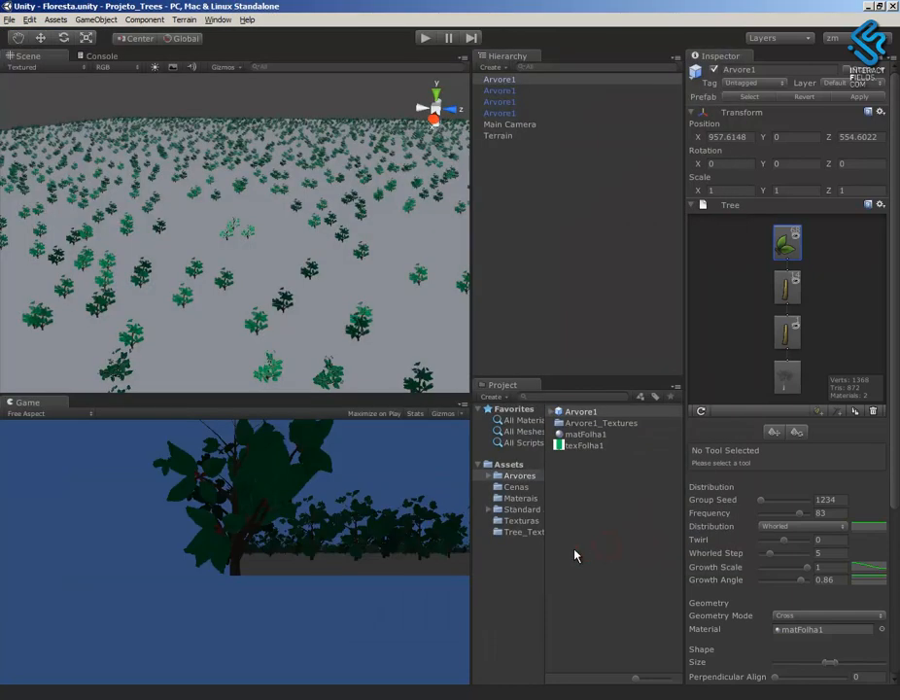
Open the arvore1 scene from the Cenas folder and frame the Arvore1 tree in the Scene view.
click(529, 487)
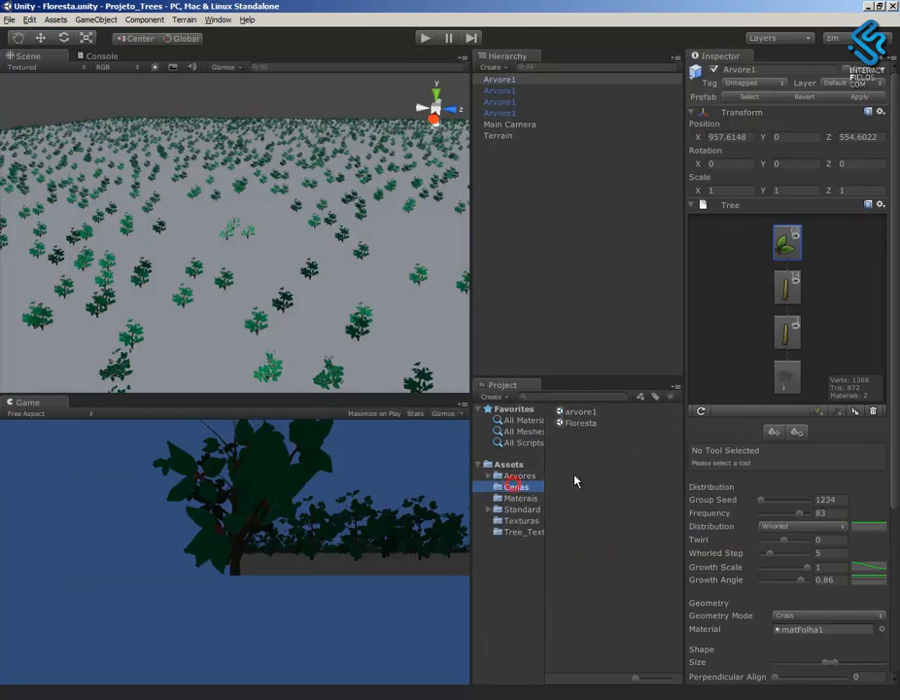
double_click(562, 413)
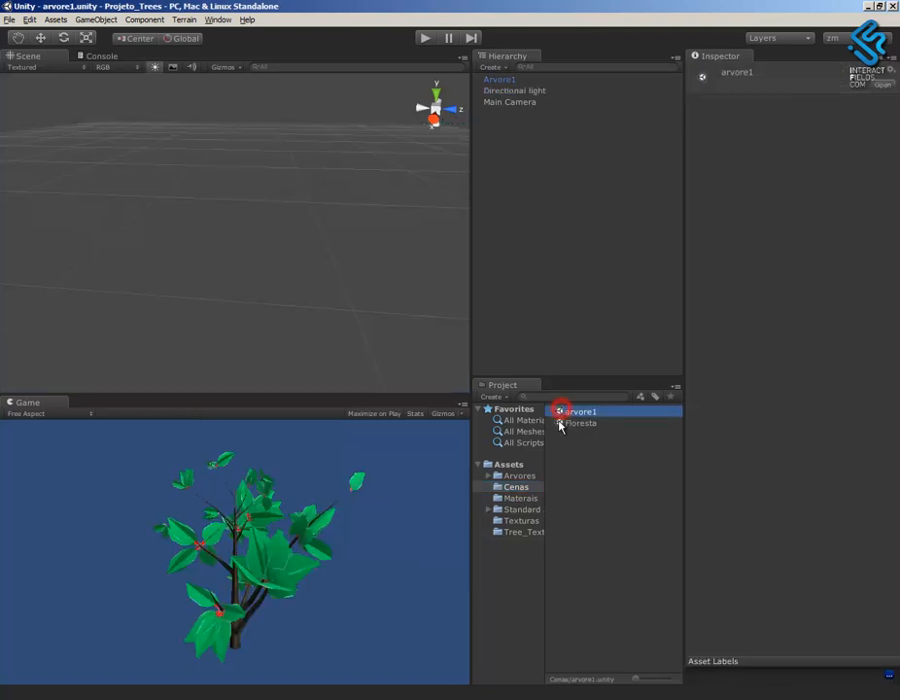
click(508, 78)
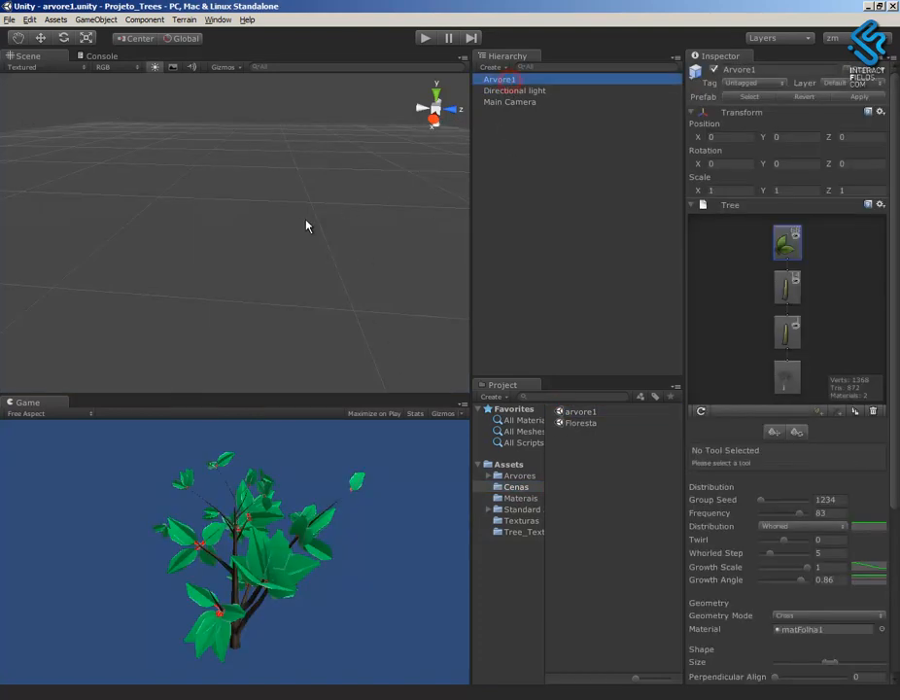
key(f)
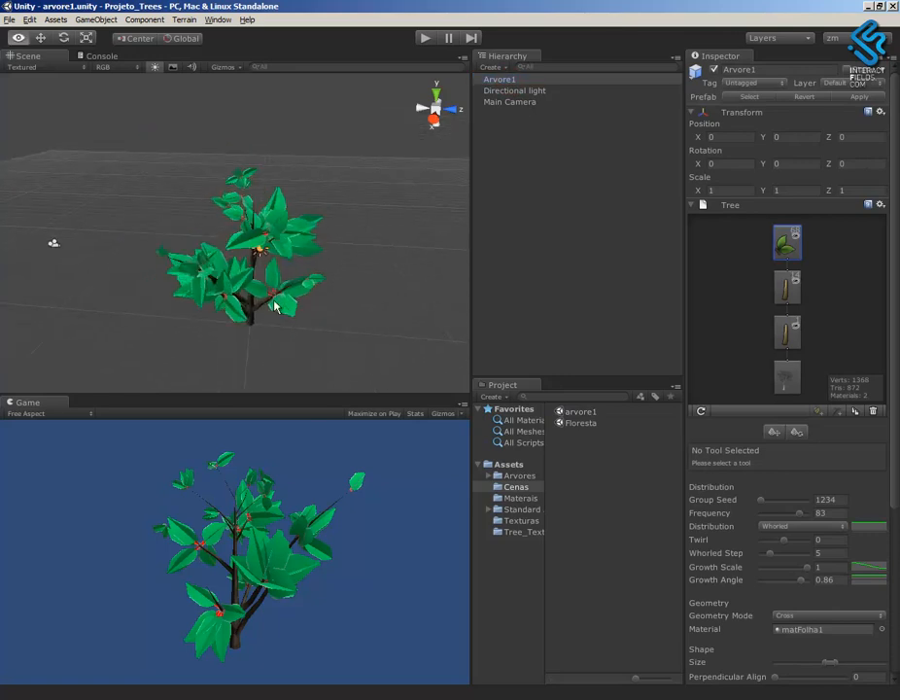
alt+right_drag(458, 403, 465, 412)
alt+drag(374, 313, 399, 249)
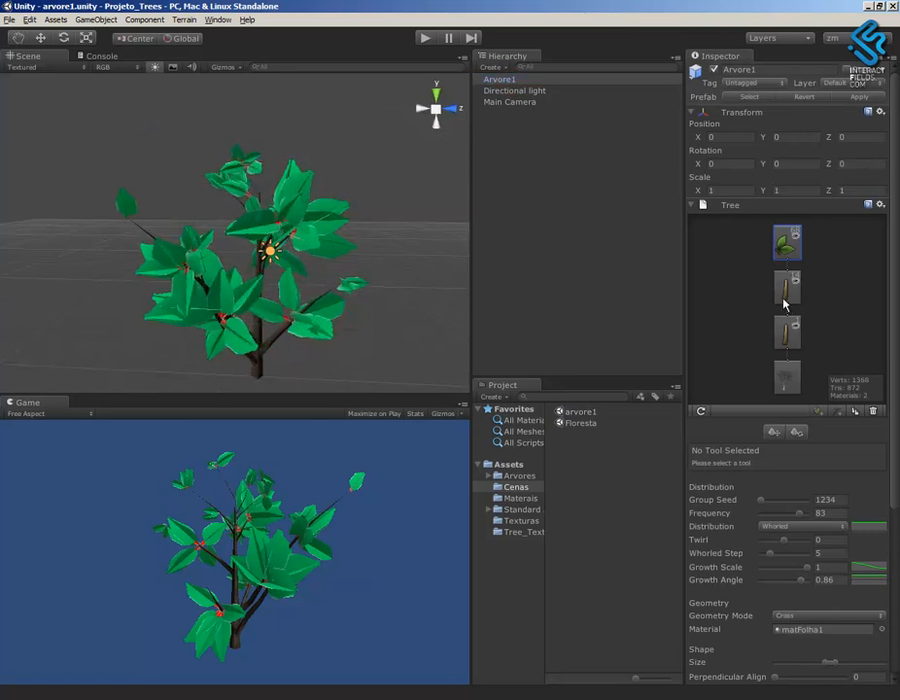
Add a new branch group on top of Arvore1's upper branch group in the tree hierarchy.
click(795, 284)
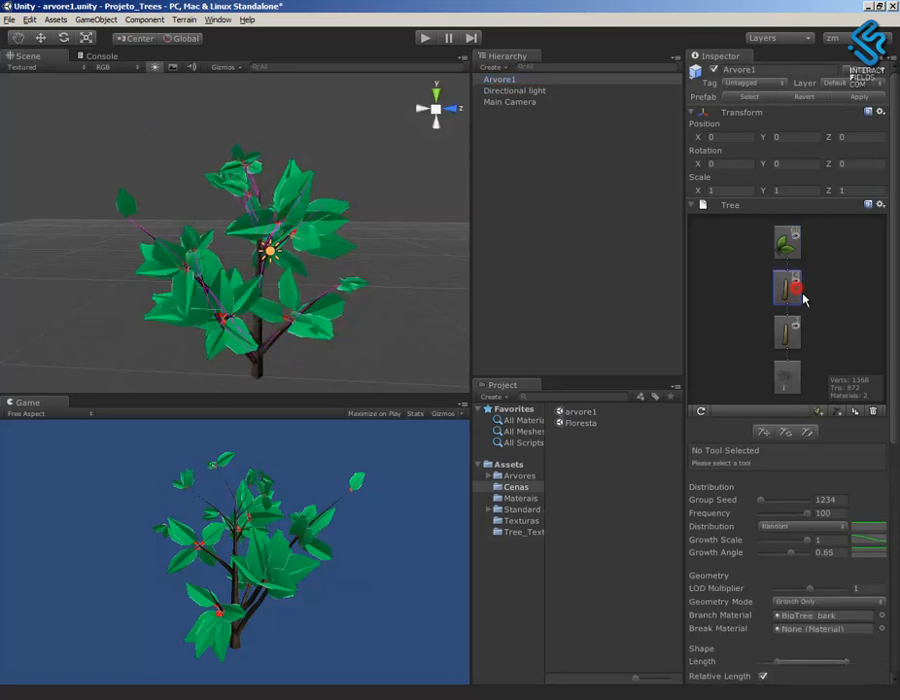
click(842, 414)
click(844, 414)
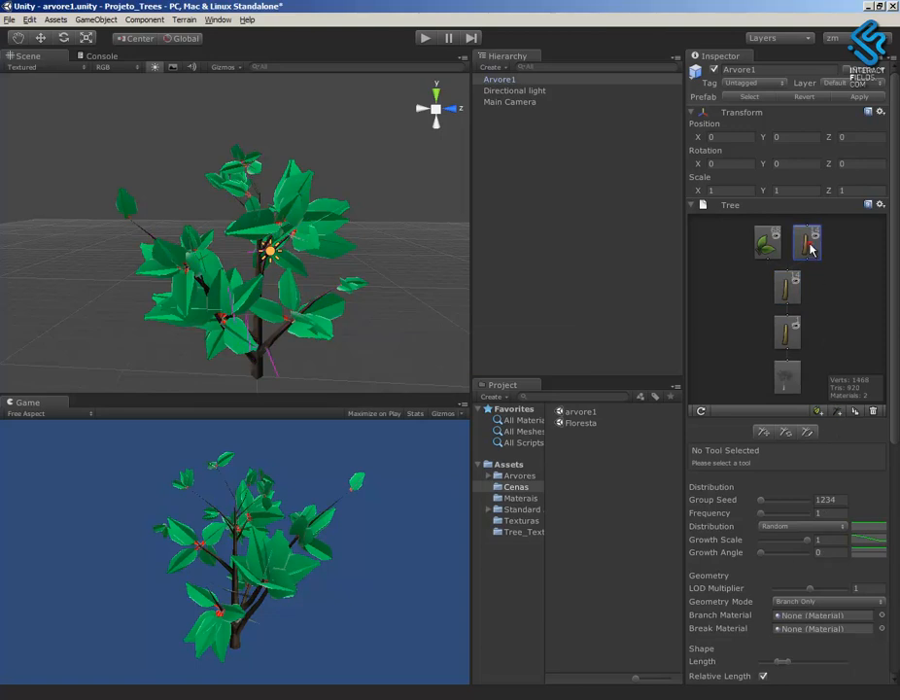
double_click(811, 250)
alt+drag(429, 311, 365, 301)
alt+right_drag(324, 288, 514, 382)
alt+drag(390, 314, 584, 229)
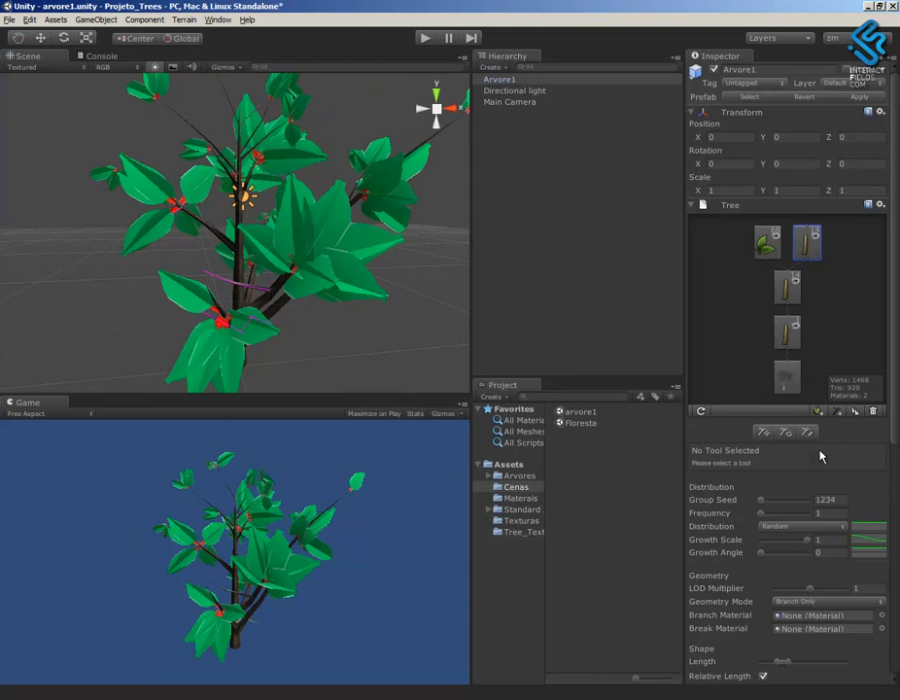
Increase the new branch group's Frequency and add a leaf group to it.
click(758, 511)
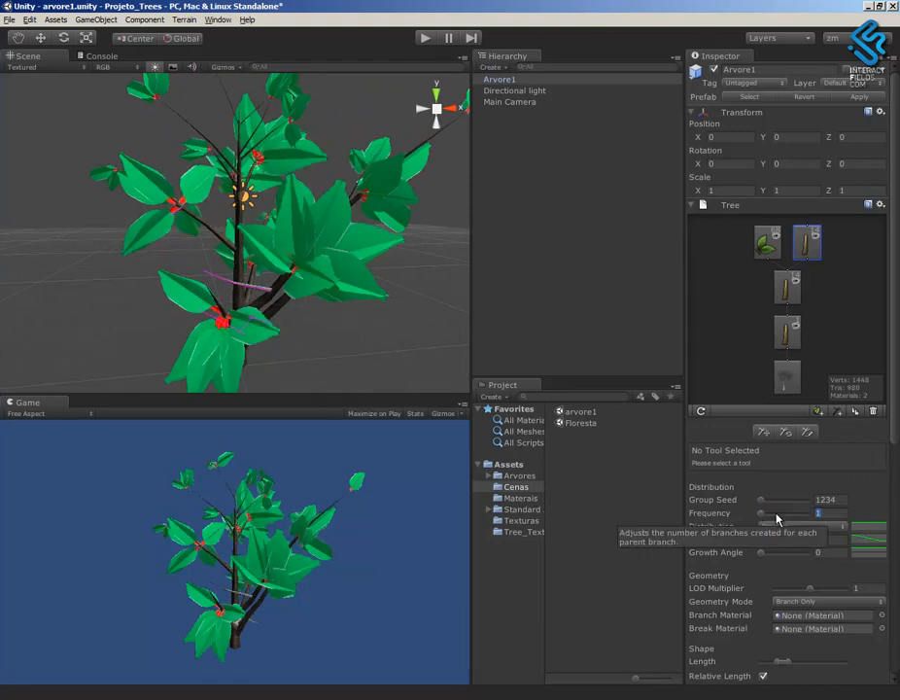
click(781, 514)
mouse_move(780, 514)
mouse_down()
mouse_move(795, 514)
mouse_move(785, 513)
mouse_up()
alt+drag(348, 304, 444, 315)
click(816, 412)
alt+drag(341, 268, 410, 308)
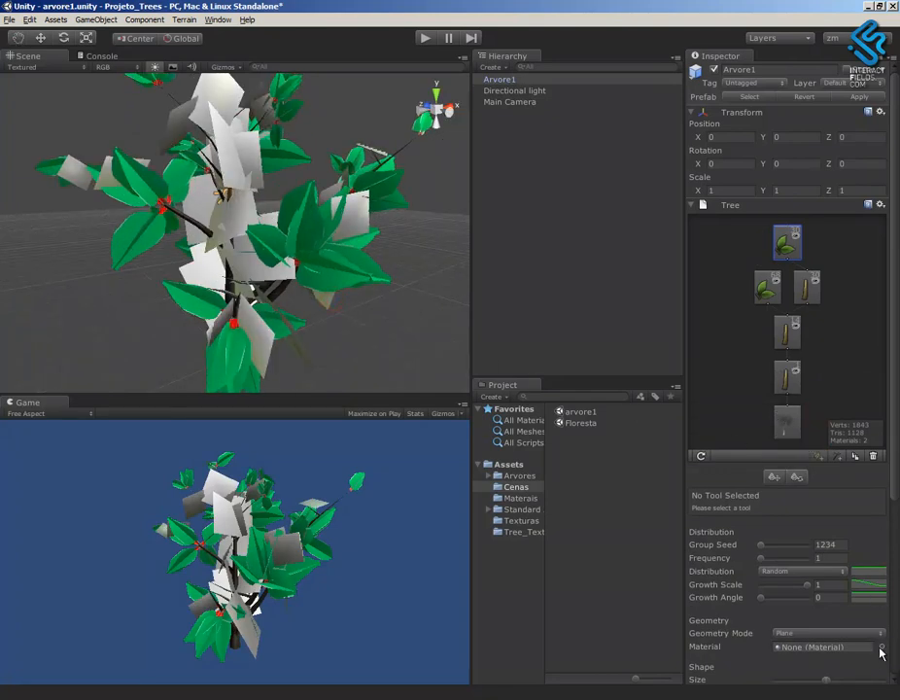
Assign the BigTree_leaves material to the new leaf group and save the scene.
click(787, 245)
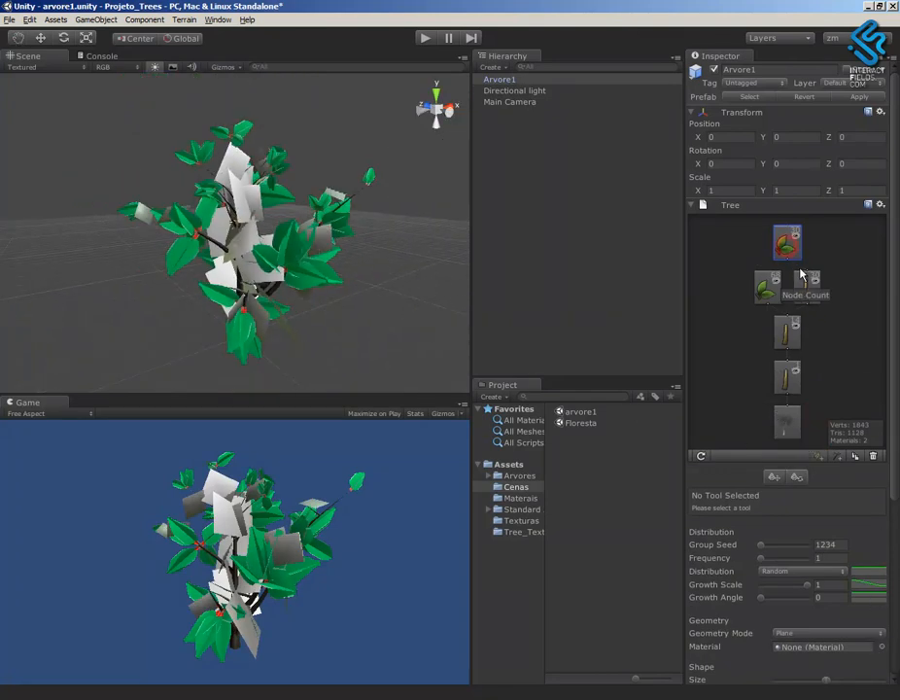
click(881, 647)
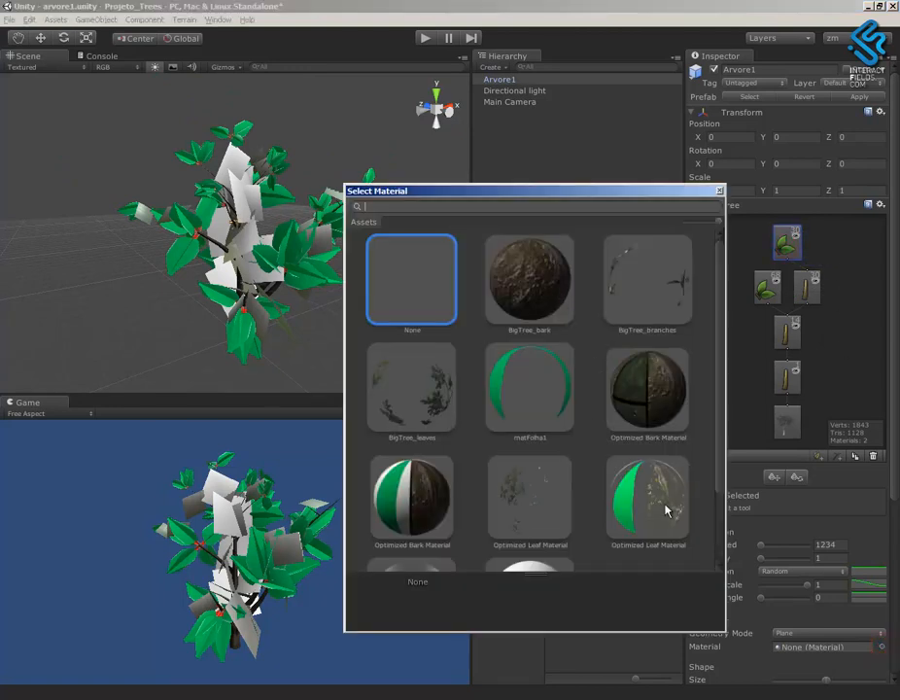
click(446, 387)
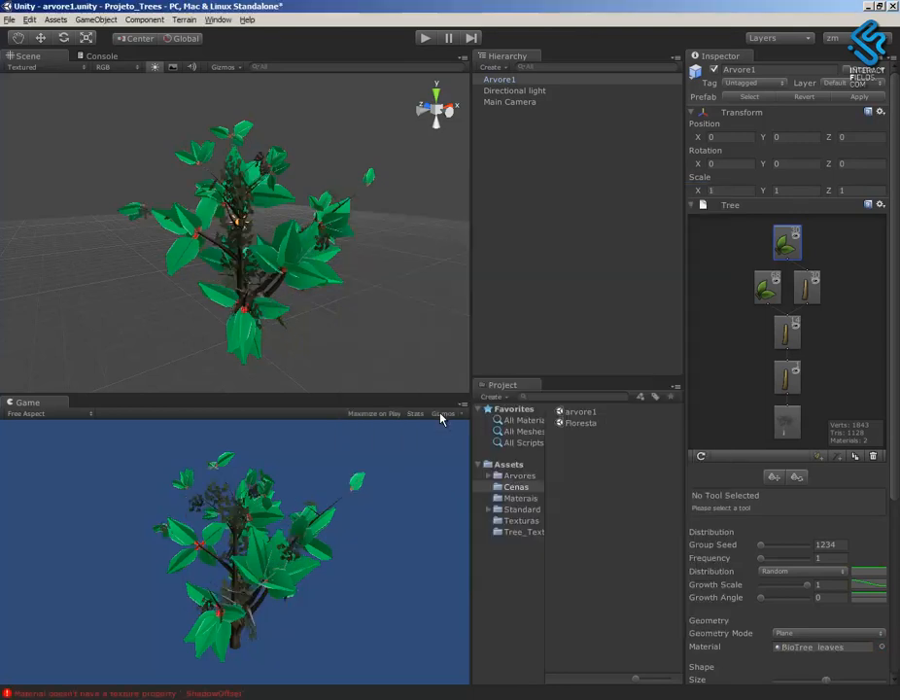
mouse_move(373, 285)
alt+mouse_down()
mouse_move(251, 263)
mouse_move(369, 273)
alt+mouse_up()
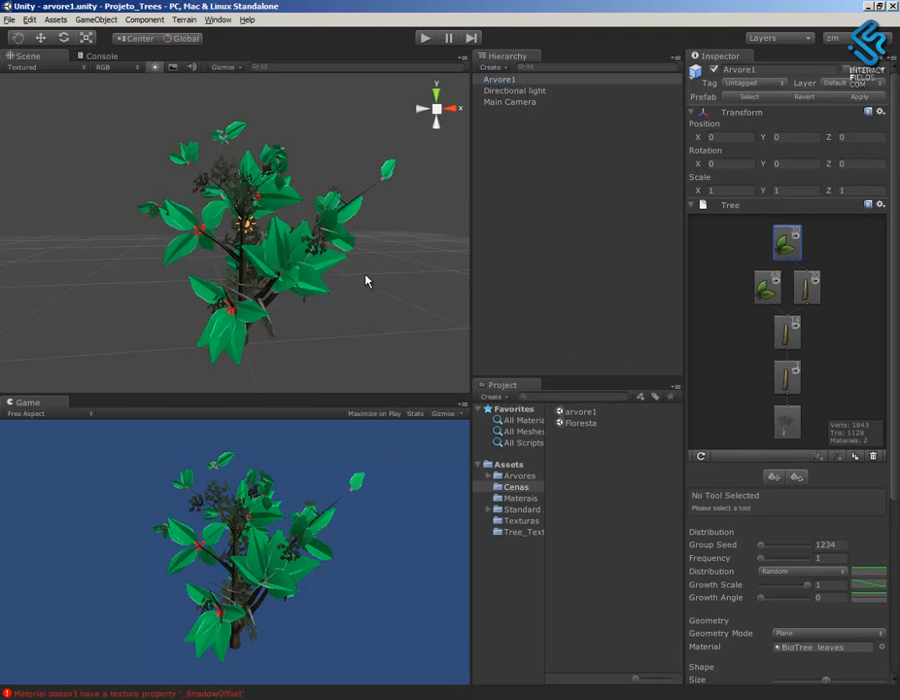
alt+drag(321, 295, 340, 307)
Reopen the Floresta scene from the Cenas folder.
click(10, 19)
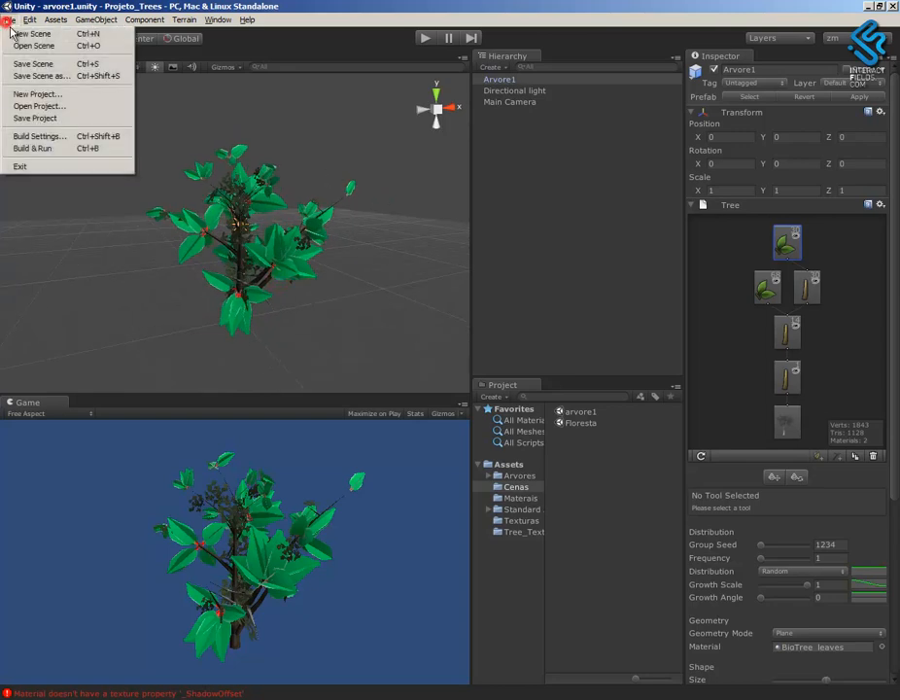
double_click(578, 423)
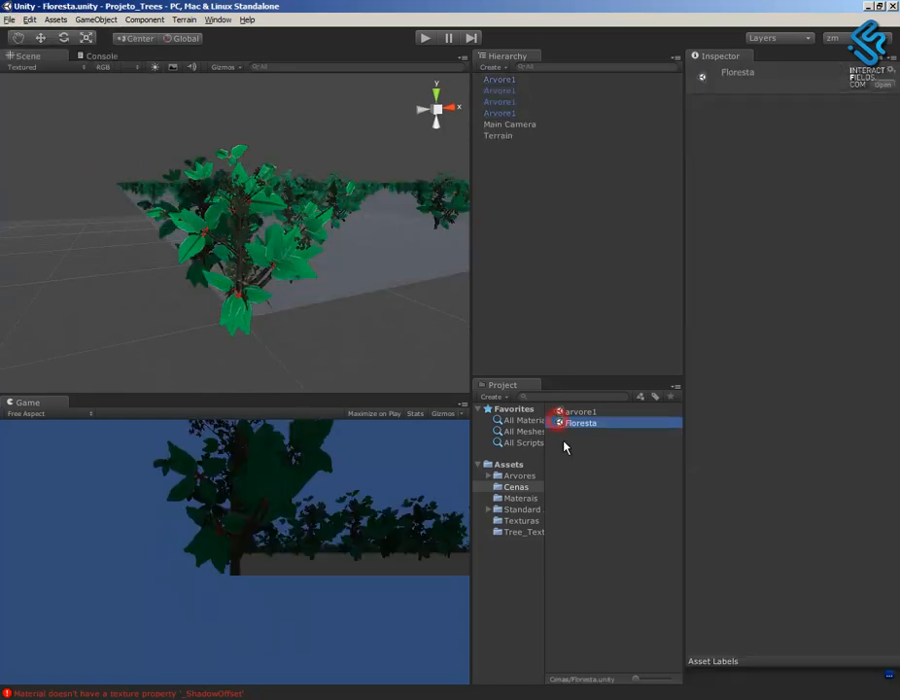
Examine the updated Arvore1 trees near the terrain's corner and across the whole forest.
alt+drag(325, 291, 277, 296)
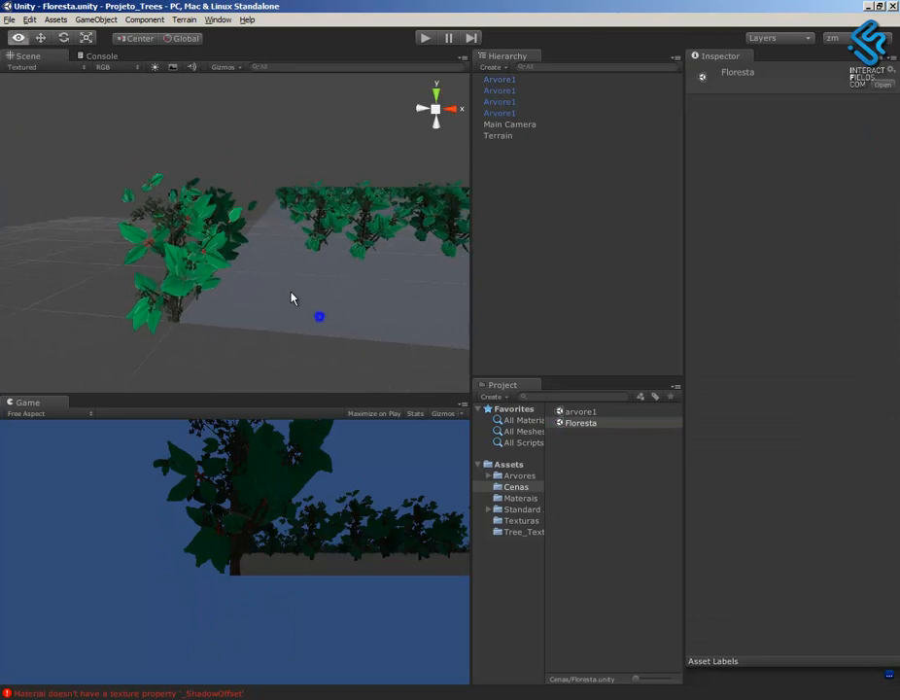
alt+drag(367, 335, 354, 309)
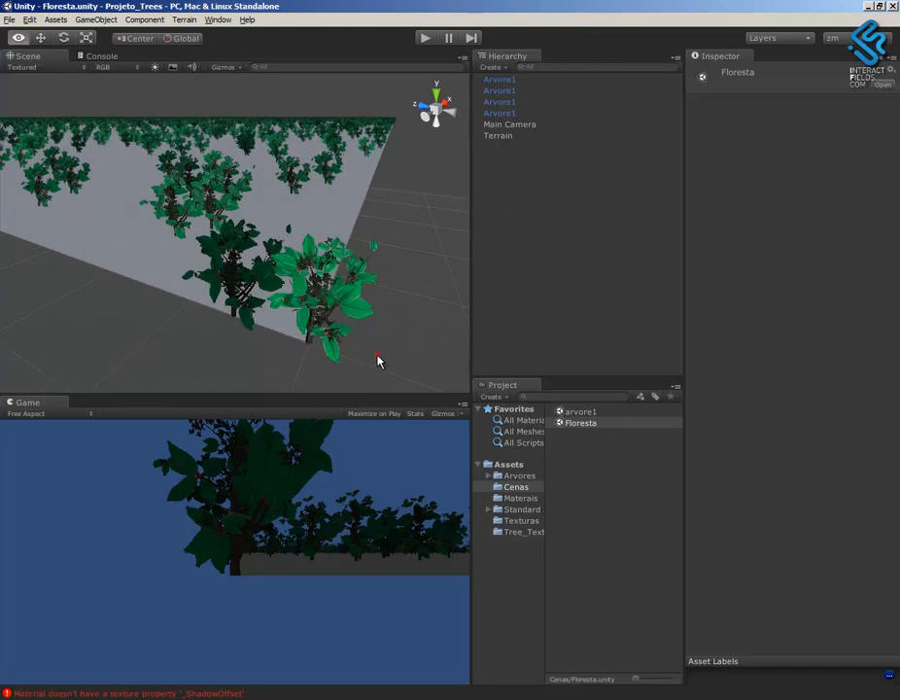
alt+drag(373, 354, 350, 286)
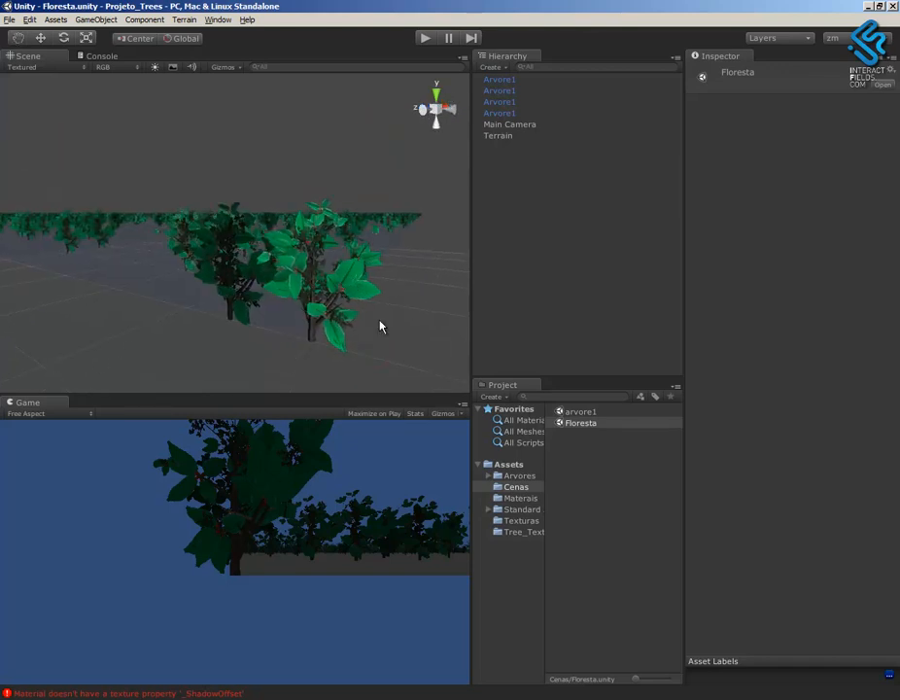
alt+drag(381, 327, 436, 344)
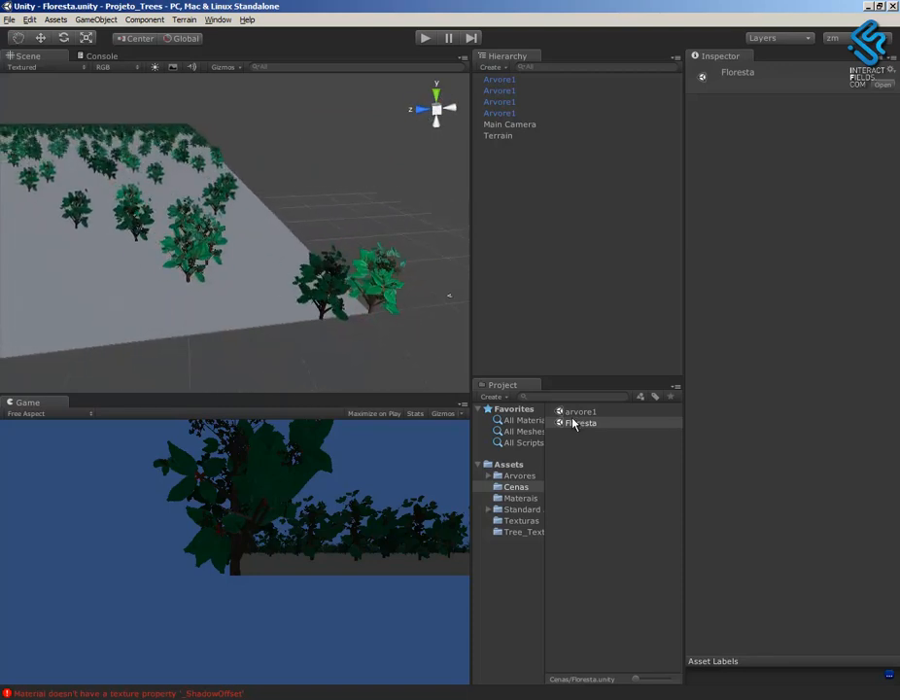
click(516, 476)
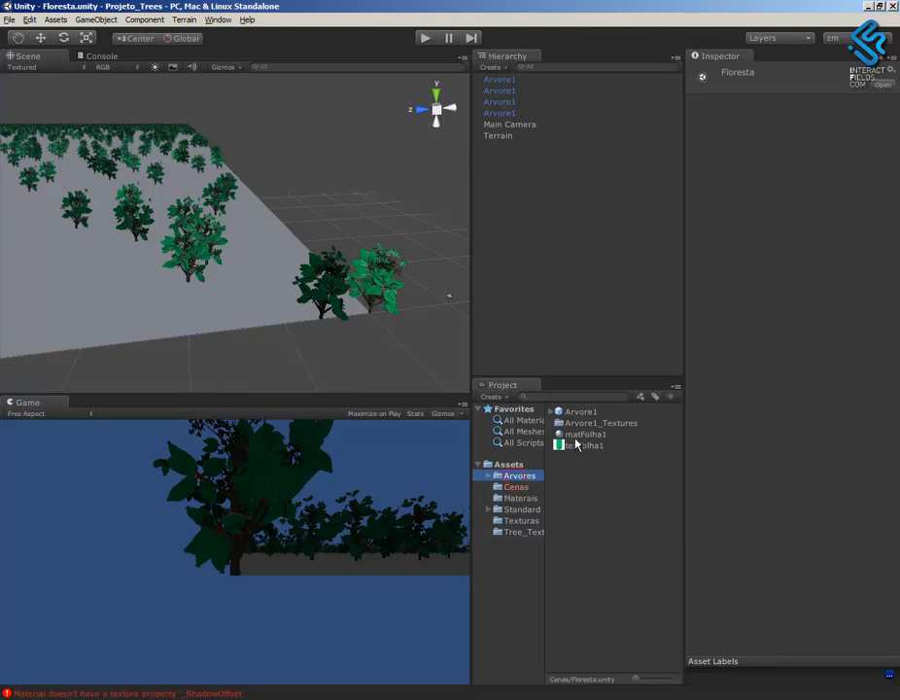
click(523, 485)
alt+right_drag(381, 334, 334, 289)
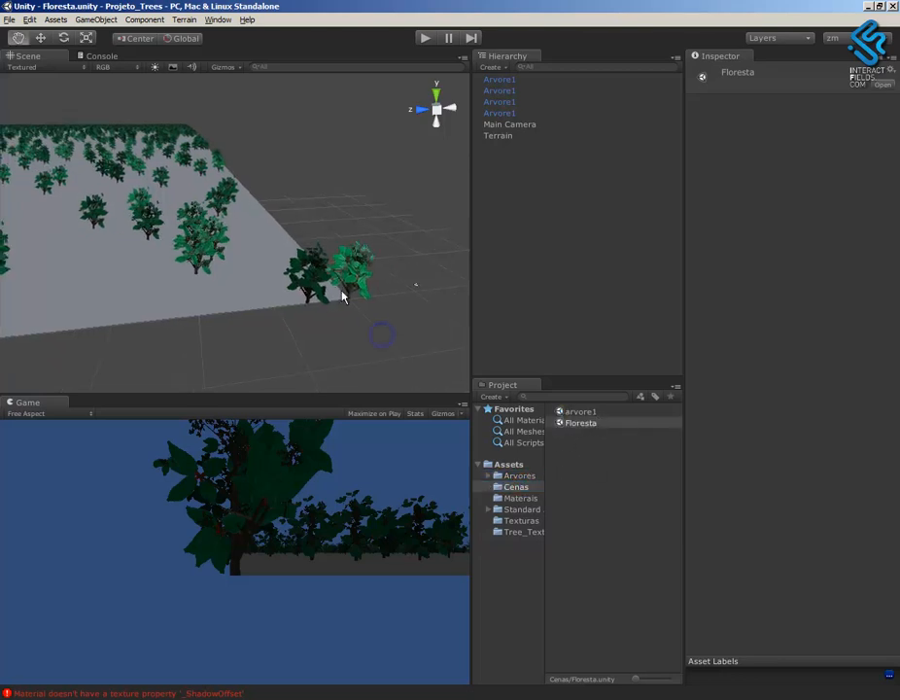
alt+middle_drag(333, 289, 412, 315)
alt+right_drag(360, 320, 311, 275)
alt+middle_drag(311, 275, 371, 315)
alt+right_drag(373, 313, 316, 259)
alt+middle_drag(317, 260, 336, 276)
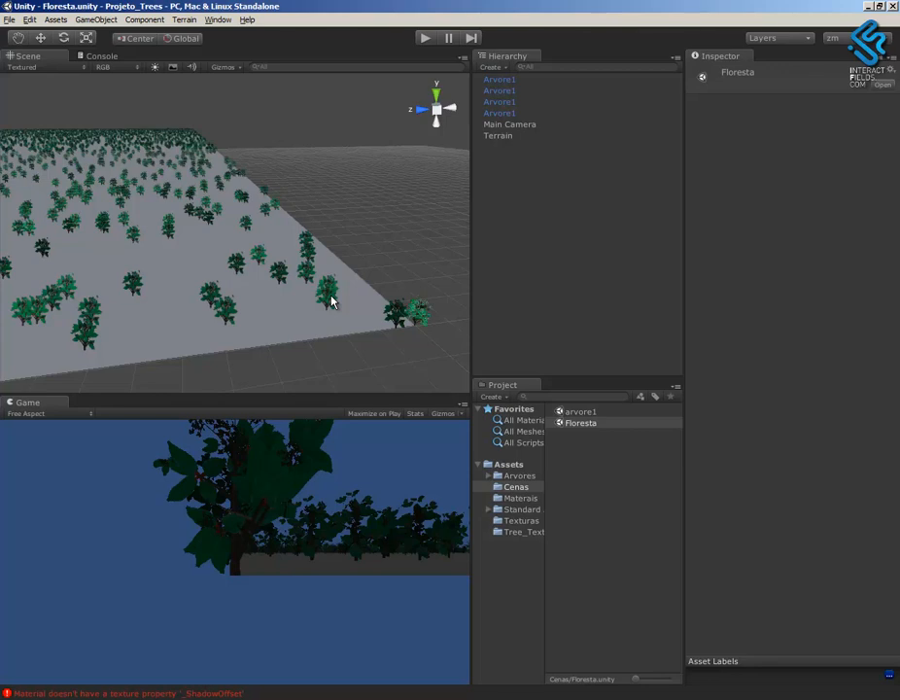
mouse_move(333, 322)
alt+right_down()
mouse_move(112, 221)
mouse_move(234, 236)
mouse_move(410, 311)
alt+right_up()
alt+right_drag(357, 285, 318, 237)
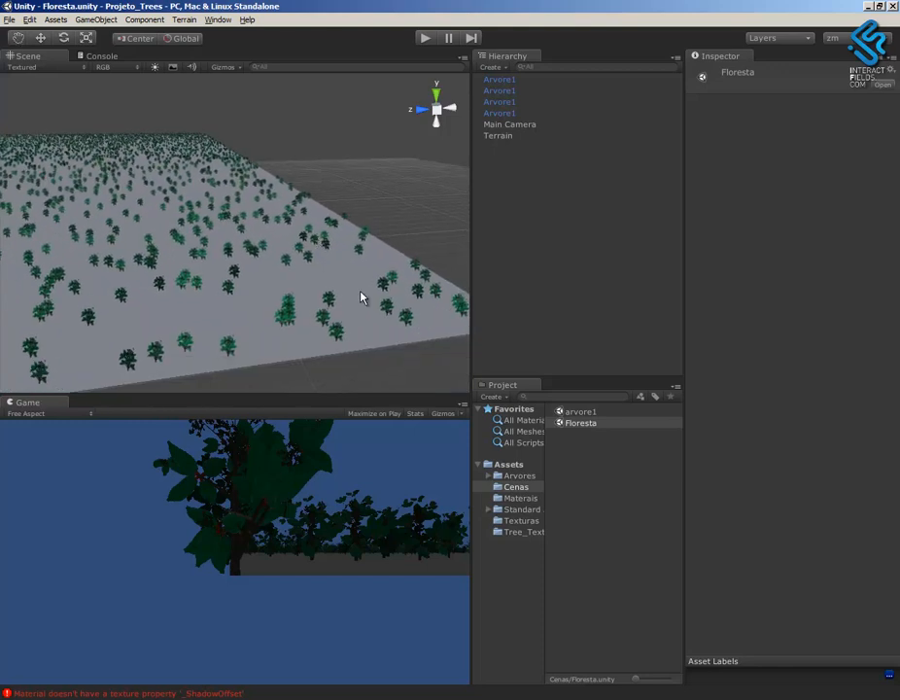